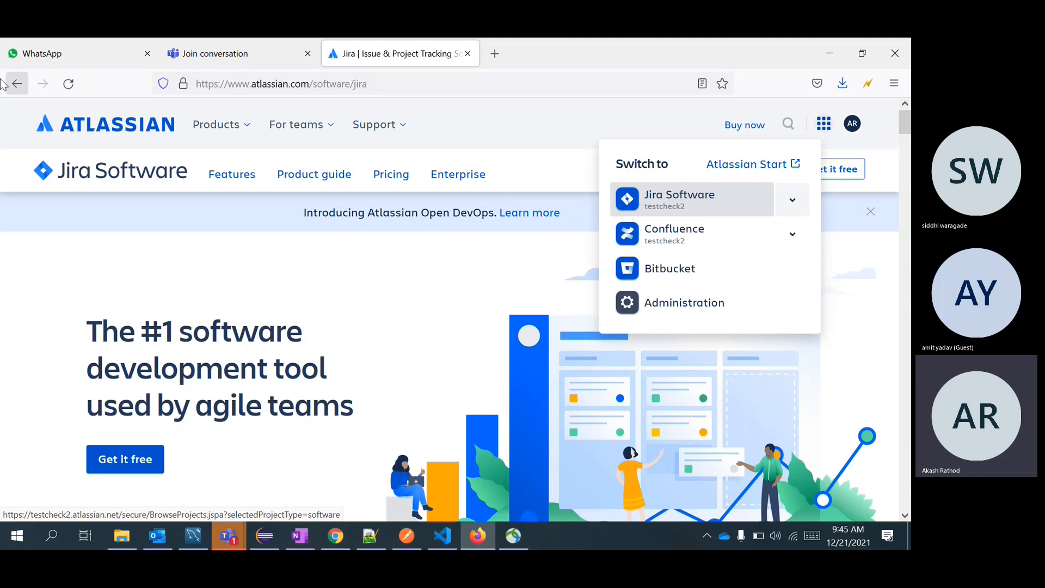
Expand the Jira Software and Confluence site lists and open testcheck2 Confluence in a new tab.
{"action": "left_click", "coordinate": [262, 83]}
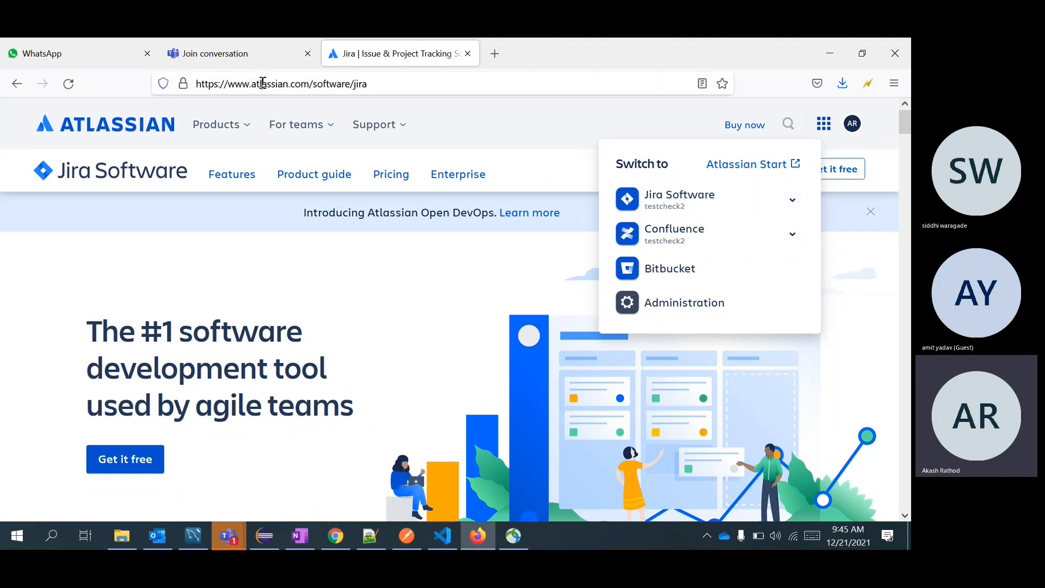
{"action": "left_click", "coordinate": [301, 84]}
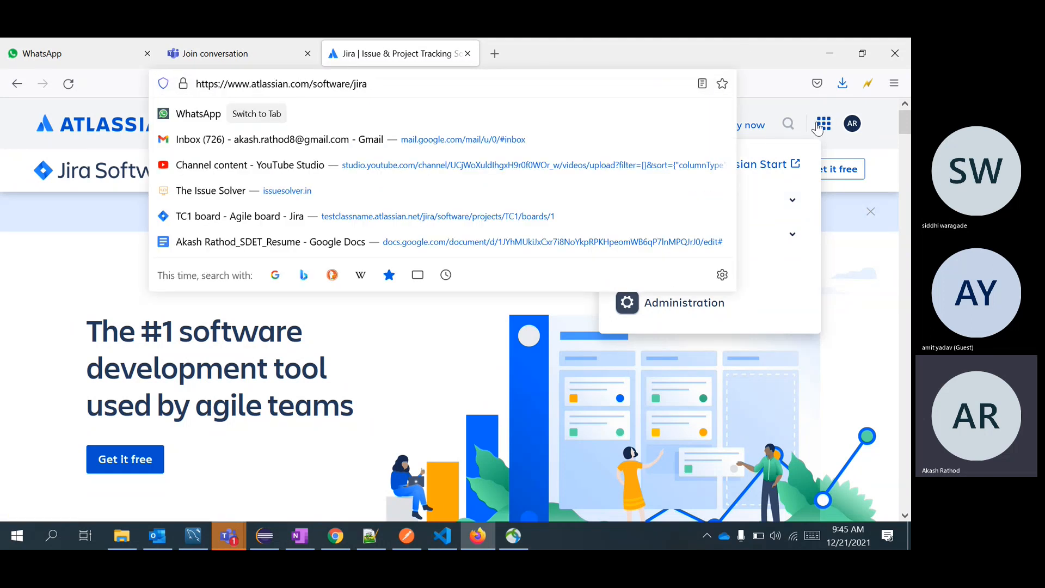
{"action": "left_click", "coordinate": [749, 56]}
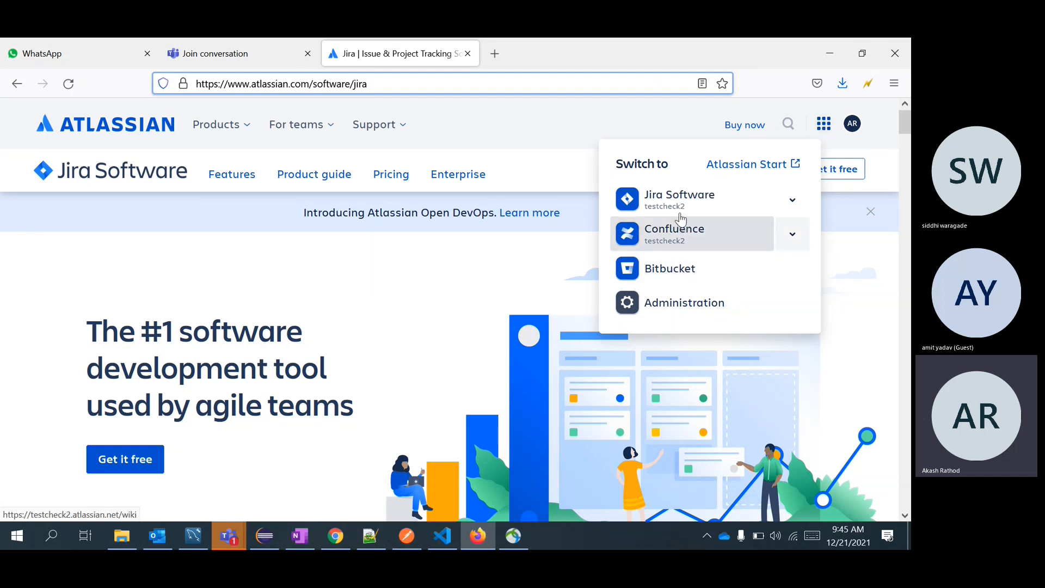
{"action": "left_click", "coordinate": [792, 201]}
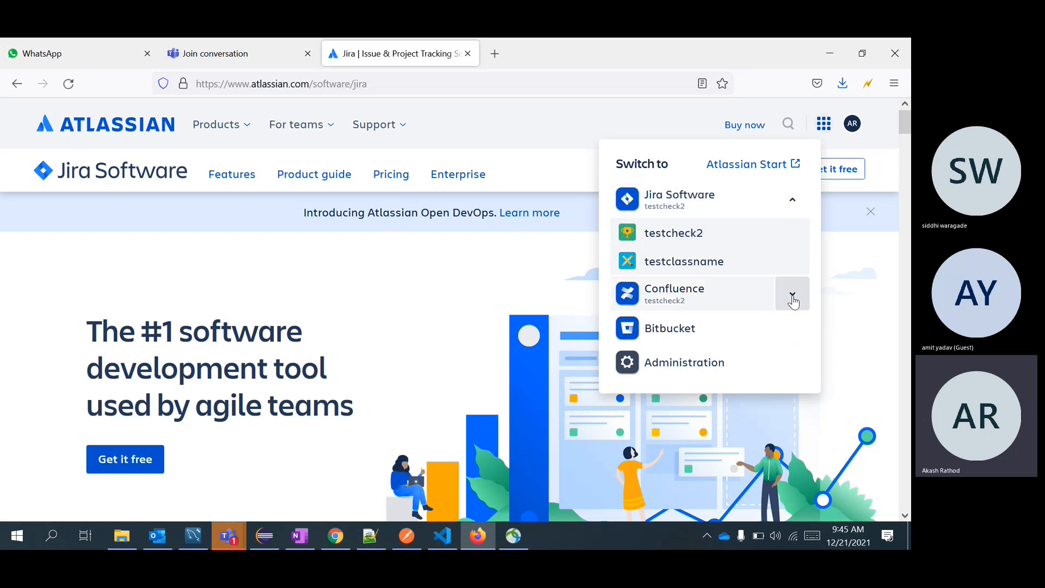
{"action": "left_click", "coordinate": [792, 294]}
{"action": "left_click", "coordinate": [671, 291]}
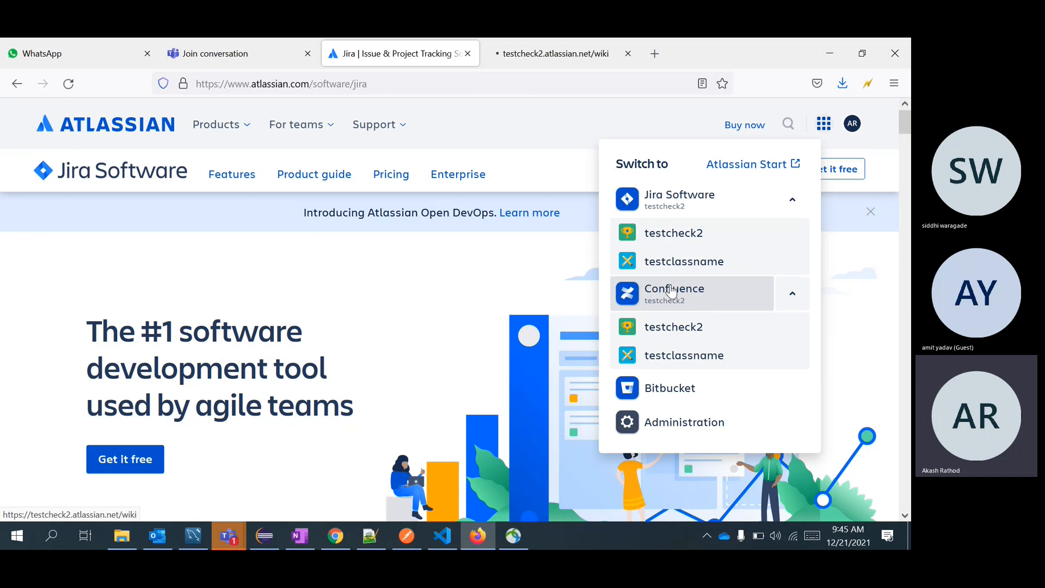
In the Confluence tab, dismiss the community popup and choose Software Development as the team type.
{"action": "left_click", "coordinate": [536, 49]}
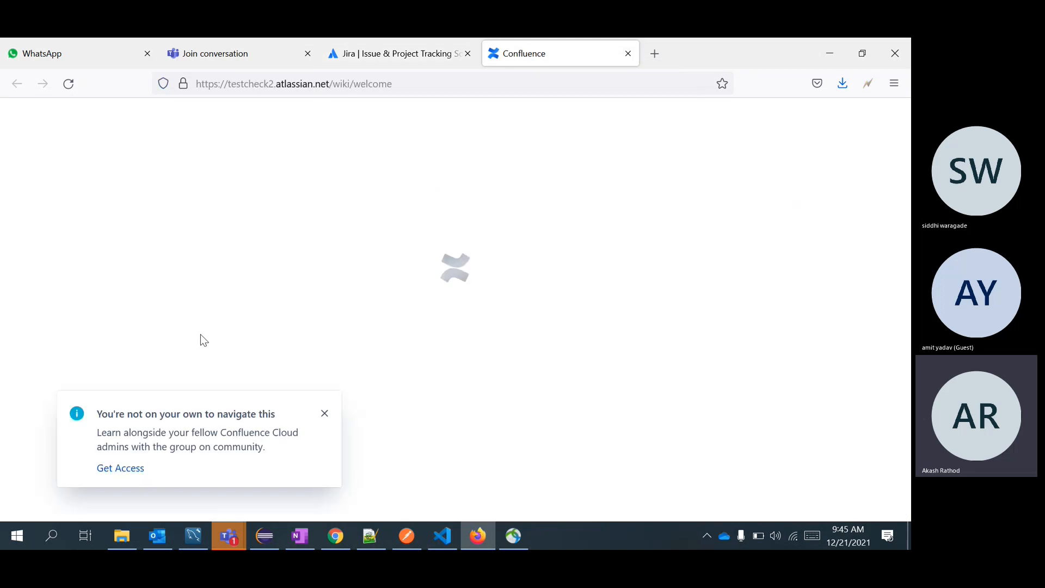
{"action": "left_click", "coordinate": [323, 418]}
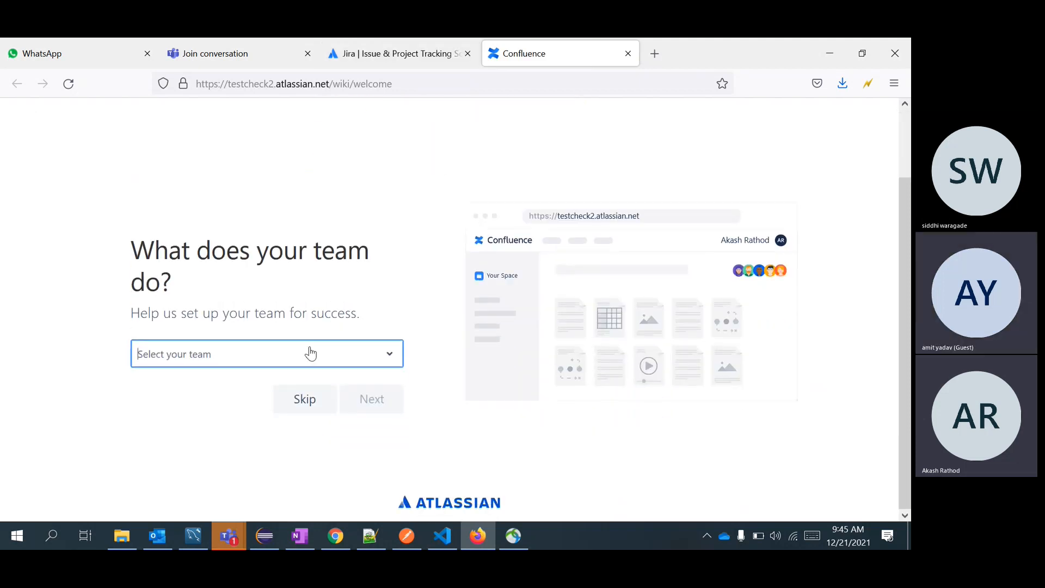
{"action": "left_click", "coordinate": [268, 359]}
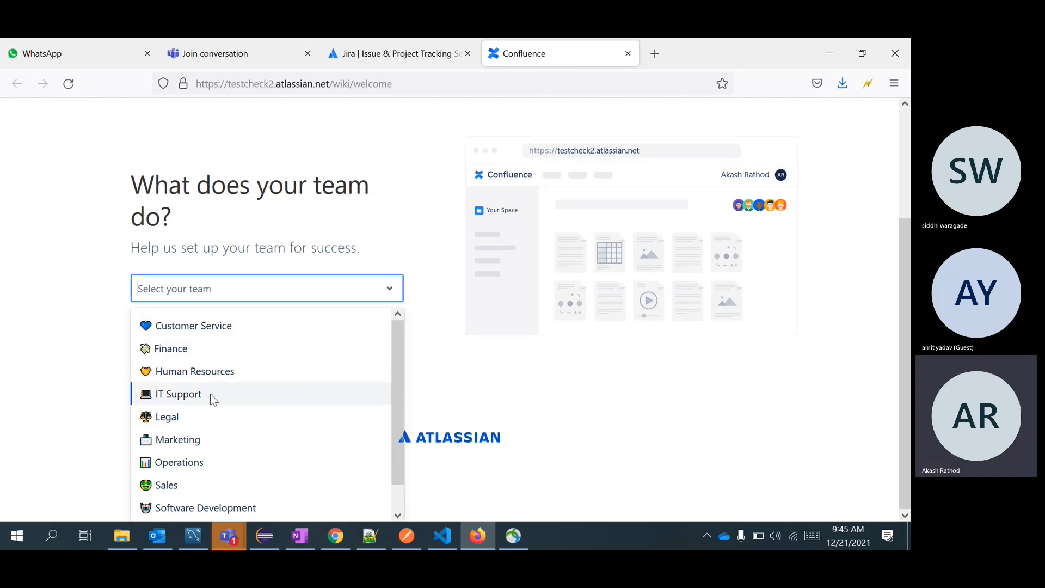
{"action": "scroll", "coordinate": [229, 435], "scroll_direction": "down", "scroll_amount": 1}
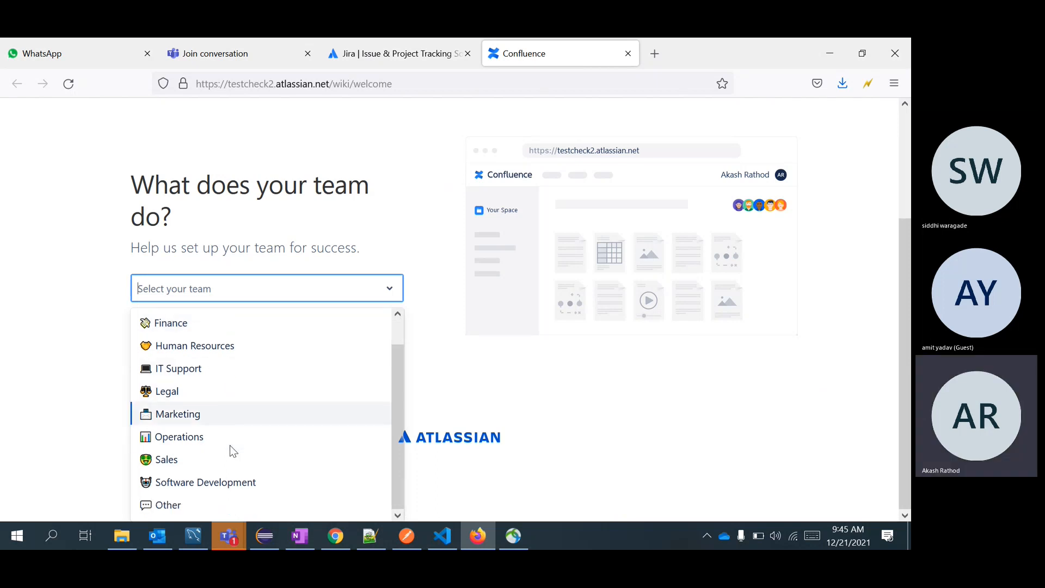
{"action": "left_click", "coordinate": [263, 486]}
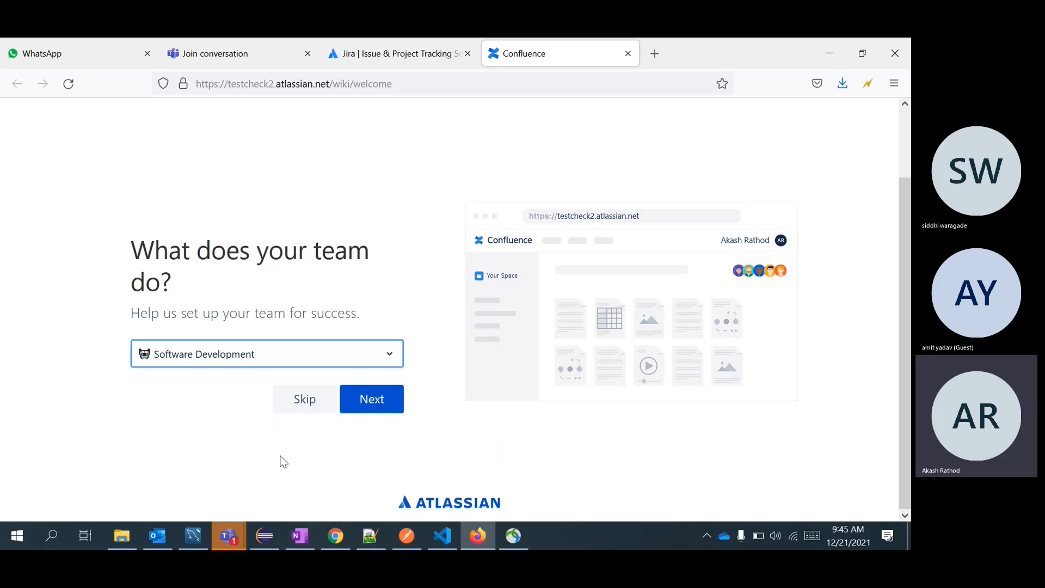
{"action": "left_click", "coordinate": [364, 400]}
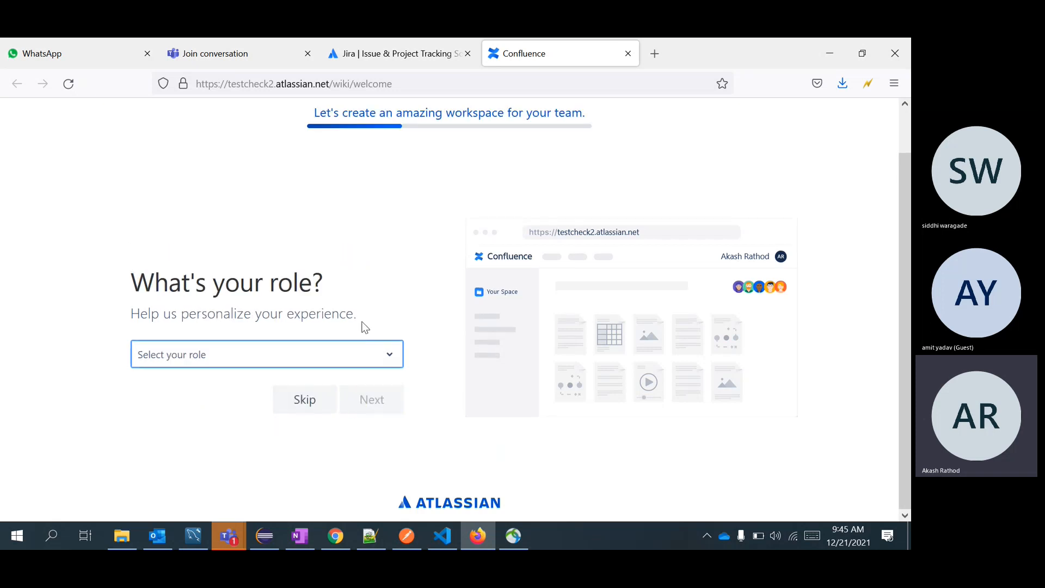
Choose the Designer role and name the first space JavaClassTesting, then return to the Jira tab.
{"action": "left_click", "coordinate": [299, 359]}
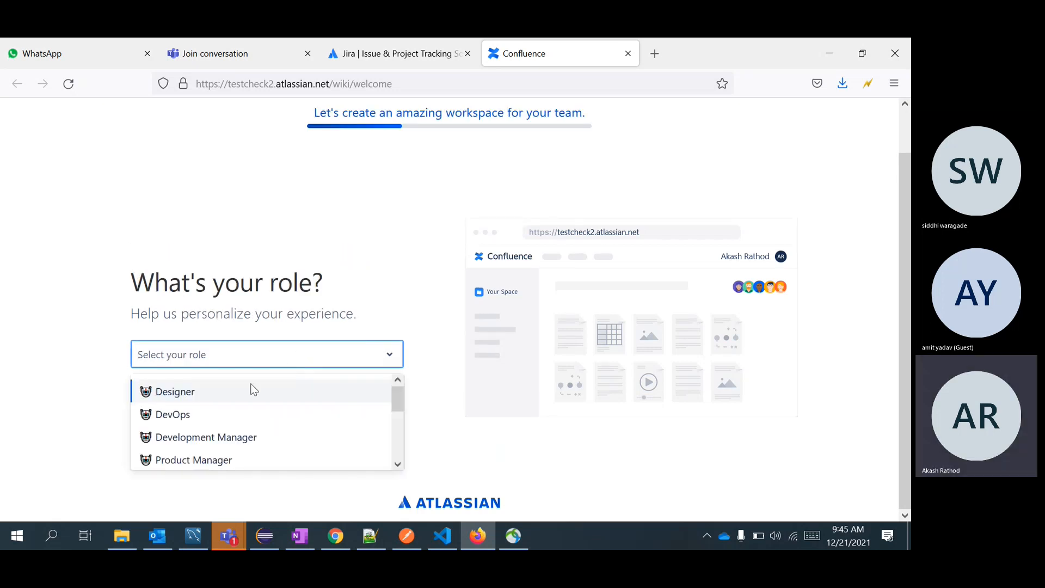
{"action": "left_click", "coordinate": [263, 395]}
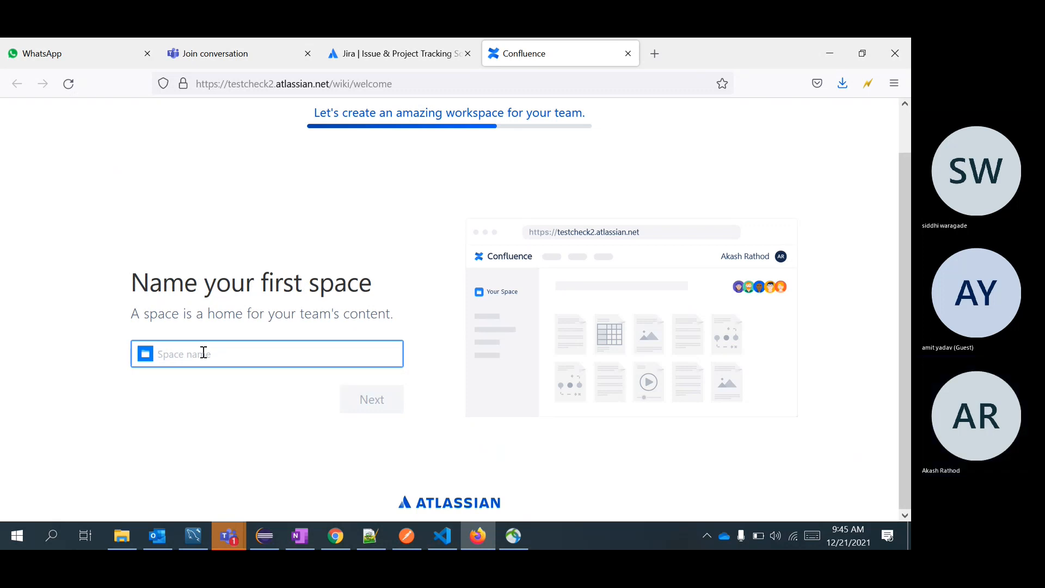
{"action": "type", "text": "JavaClassTesting"}
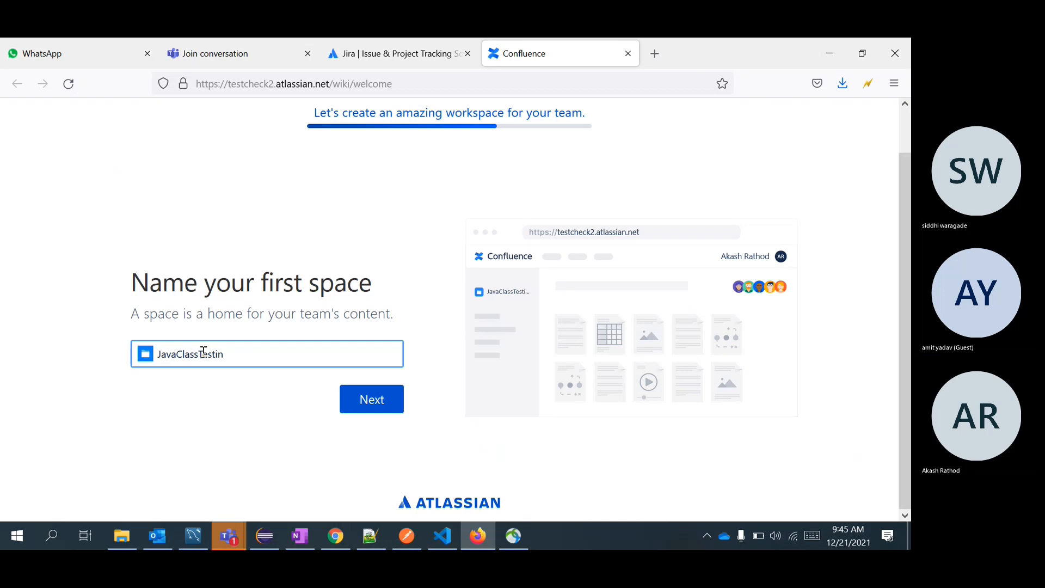
{"action": "left_click", "coordinate": [359, 409]}
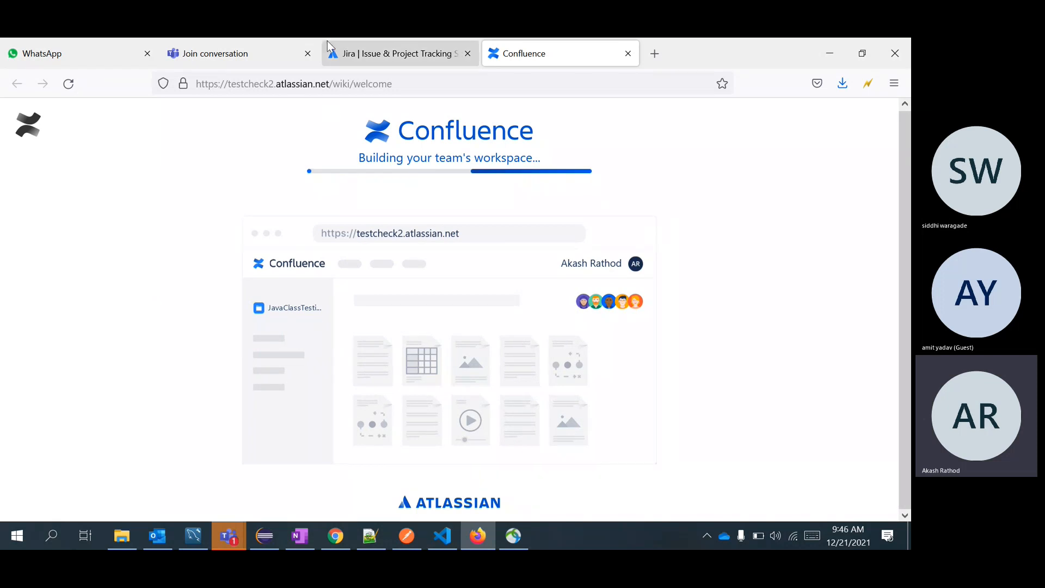
{"action": "left_click", "coordinate": [380, 43]}
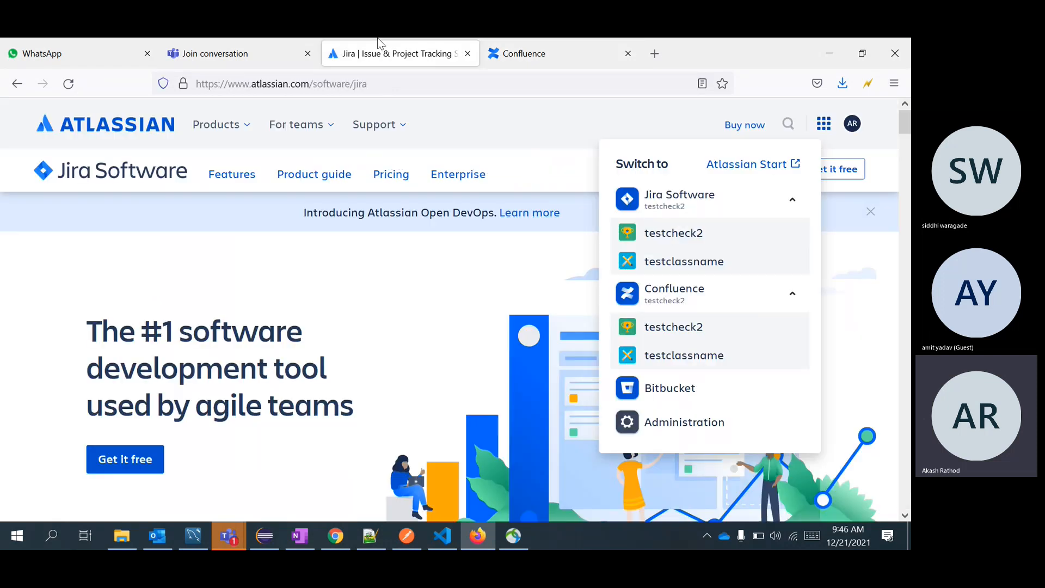
Open the testcheck2 Jira Projects page, still empty, after briefly checking Eclipse.
{"action": "left_click", "coordinate": [721, 205]}
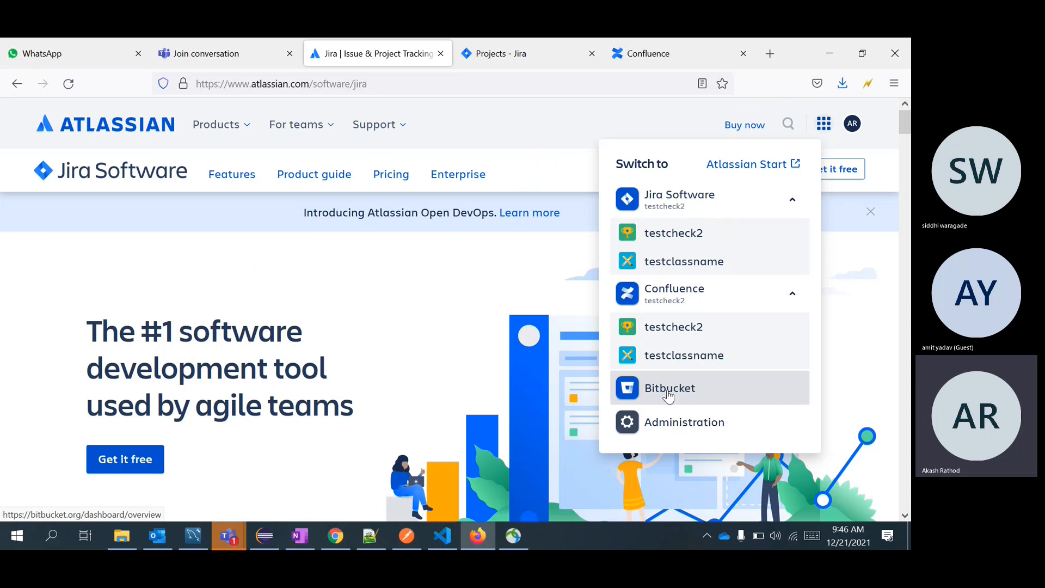
{"action": "left_click", "coordinate": [268, 537]}
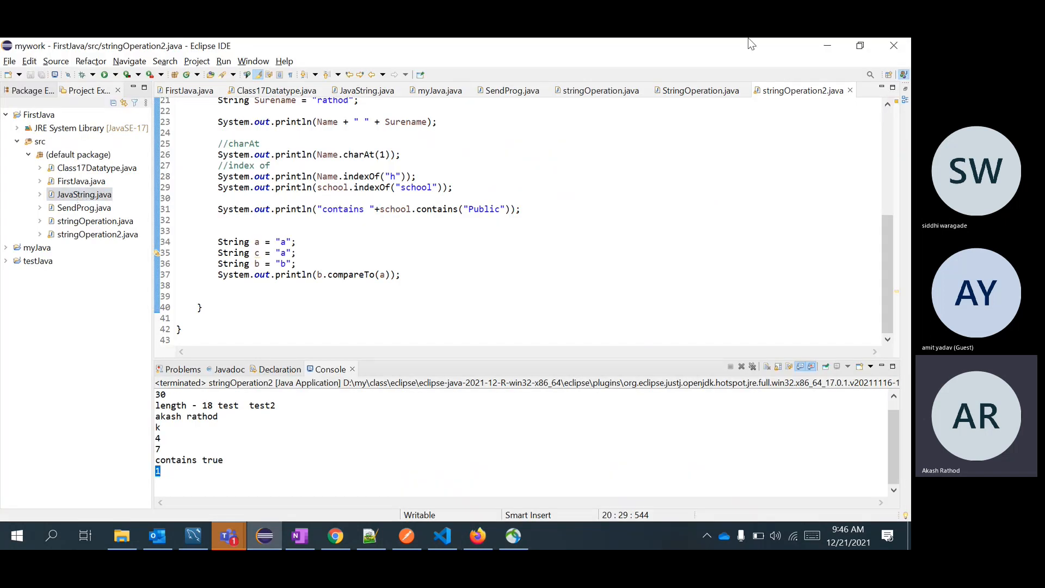
{"action": "left_click", "coordinate": [829, 45]}
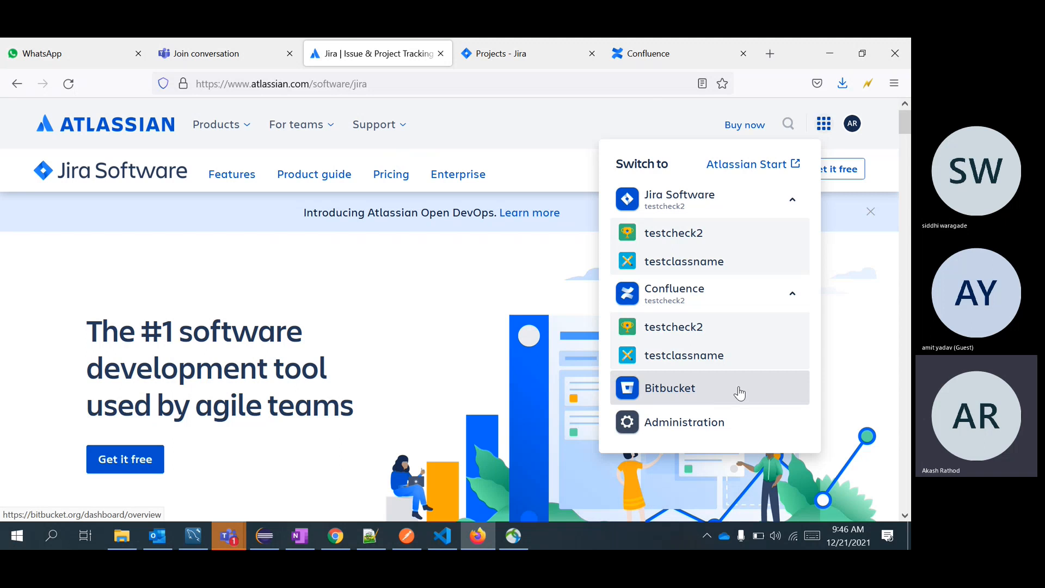
{"action": "left_click", "coordinate": [550, 41]}
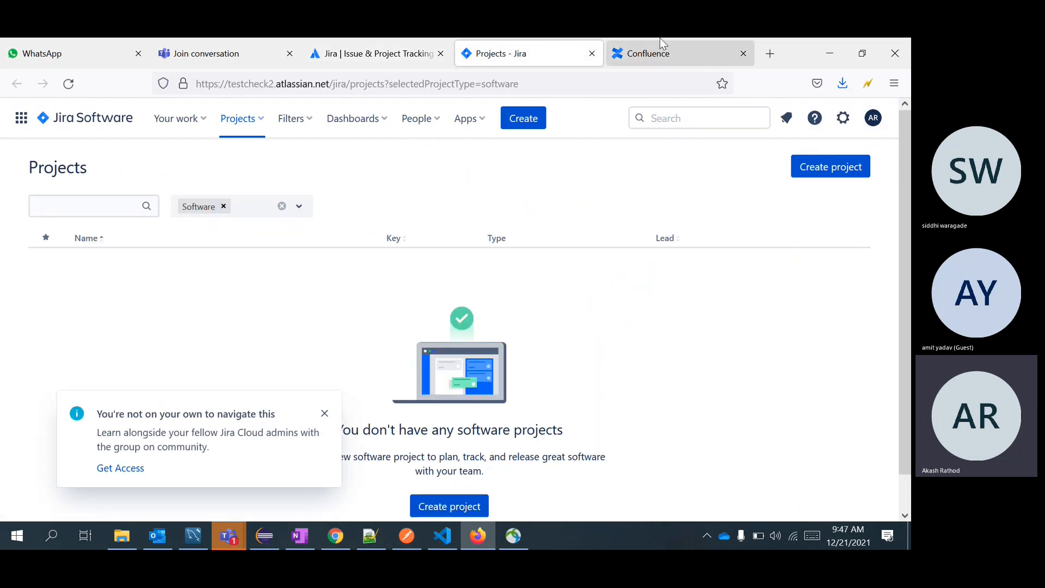
Continue past the Invite your teammates page without inviting anyone, then switch to Chrome.
{"action": "left_click", "coordinate": [672, 43]}
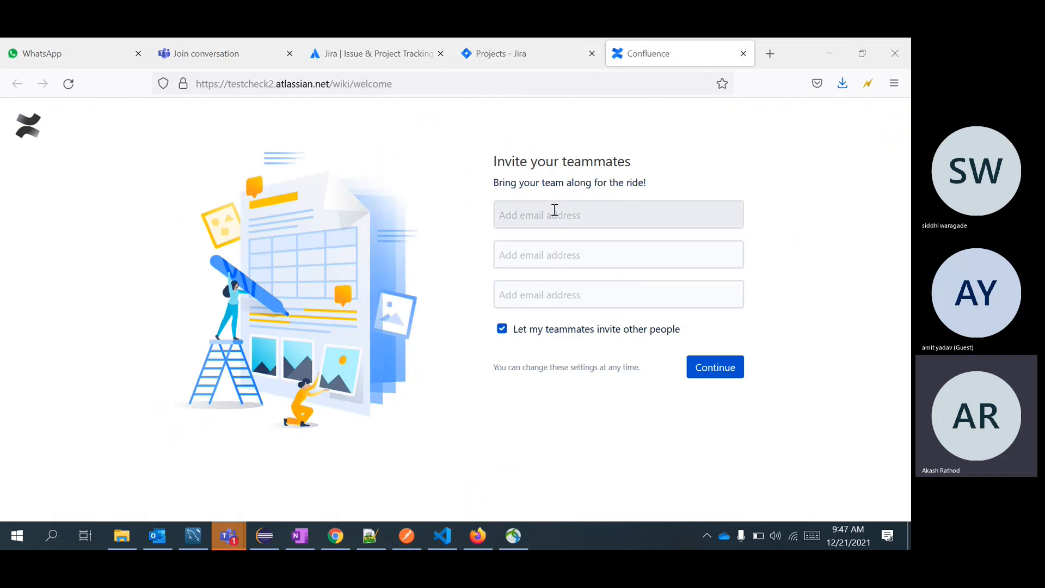
{"action": "left_click", "coordinate": [734, 369]}
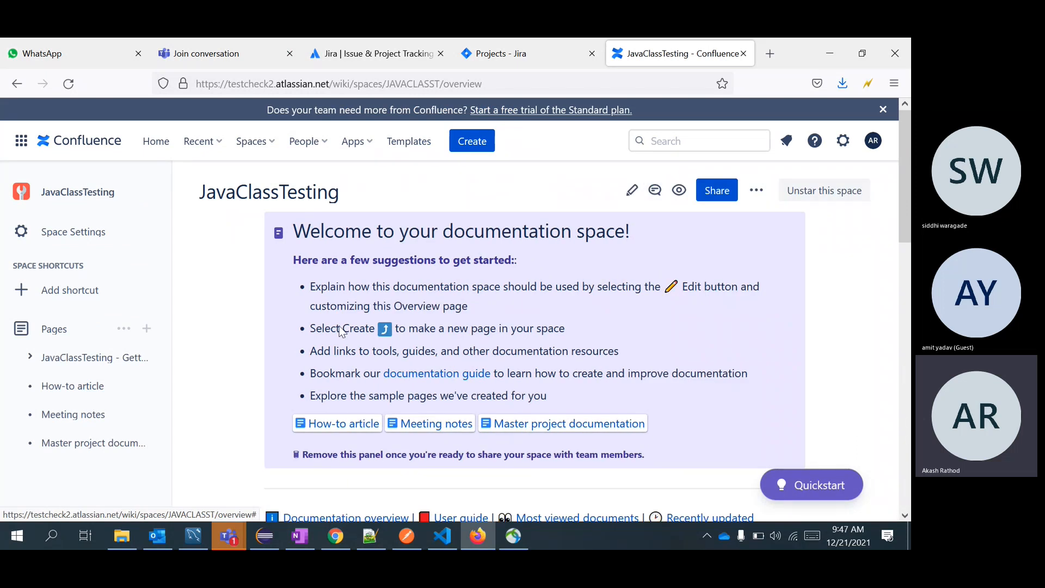
{"action": "left_click", "coordinate": [336, 535]}
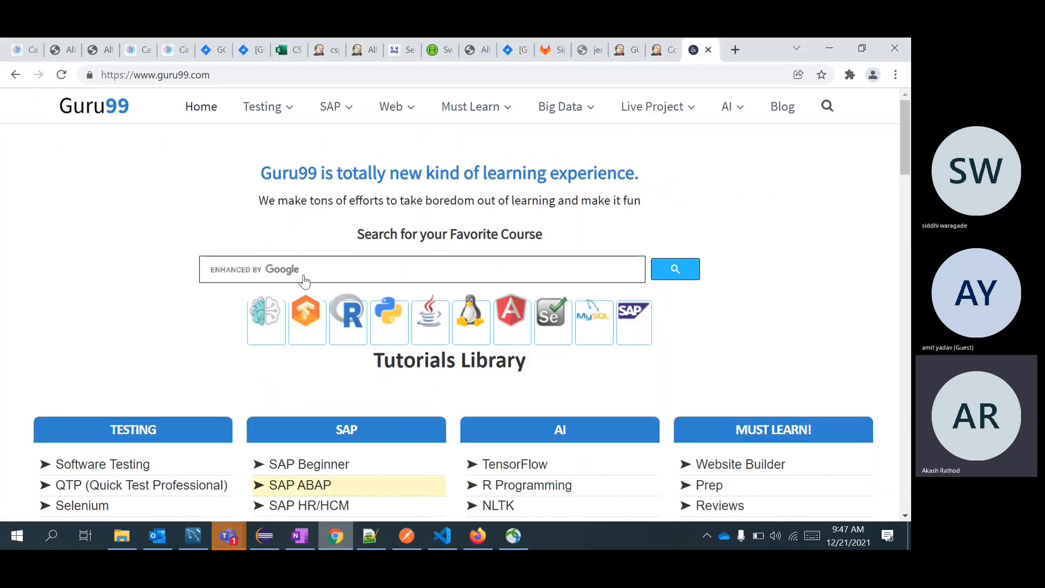
In Chrome, detach the Jenkins tab into its own window and put it back among the tabs.
{"action": "left_click", "coordinate": [264, 41]}
{"action": "left_click_drag", "start_coordinate": [326, 50], "coordinate": [329, 75]}
{"action": "left_click", "coordinate": [329, 77]}
{"action": "type", "text": "c"}
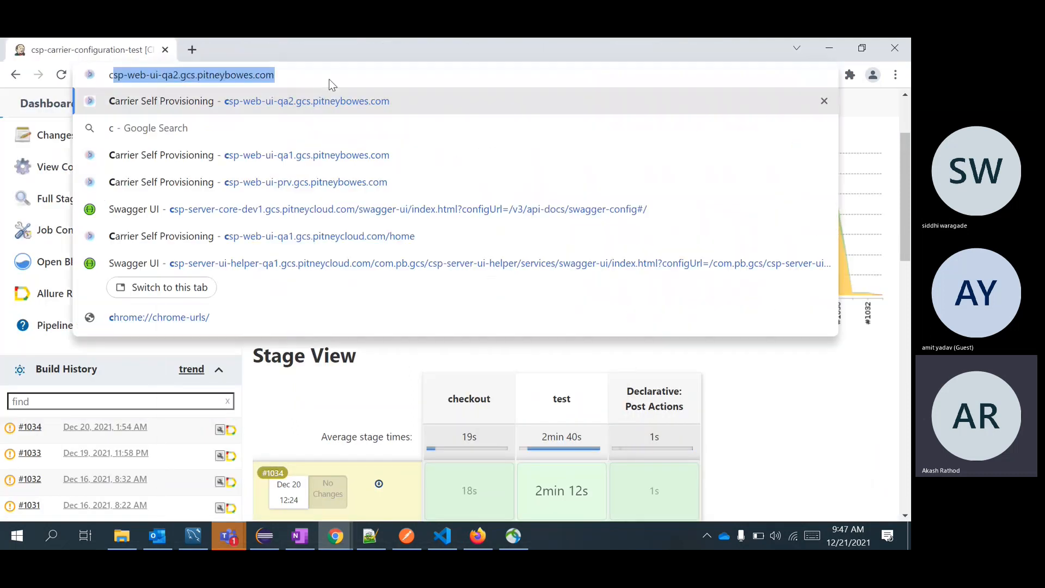
{"action": "left_click_drag", "start_coordinate": [127, 41], "coordinate": [384, 45]}
Enter 'con' in the Jenkins tab's address bar to load CSP Release Notes, then return to Firefox.
{"action": "left_click", "coordinate": [365, 75]}
{"action": "type", "text": "con"}
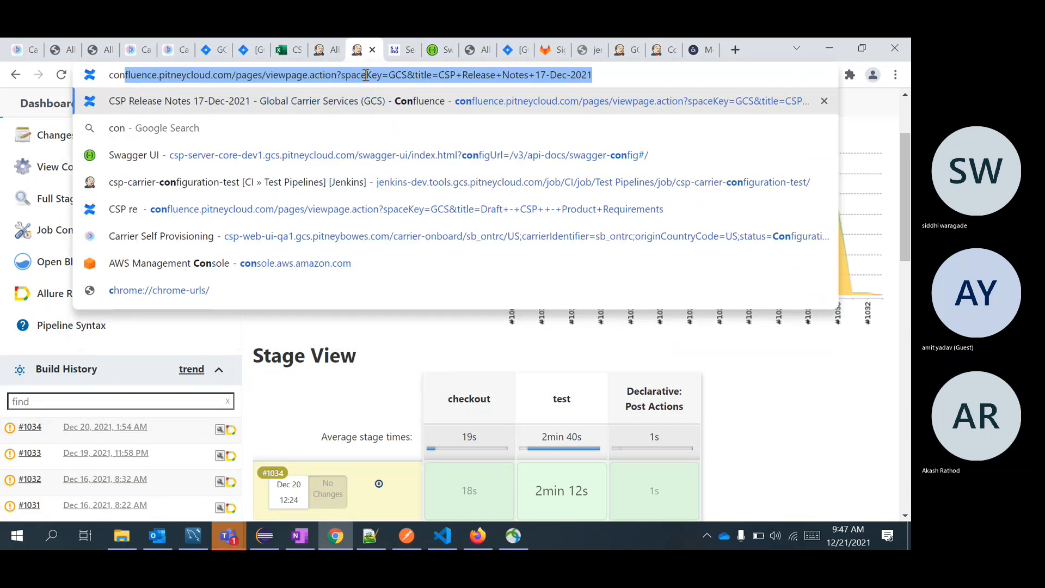
{"action": "key", "text": "Return"}
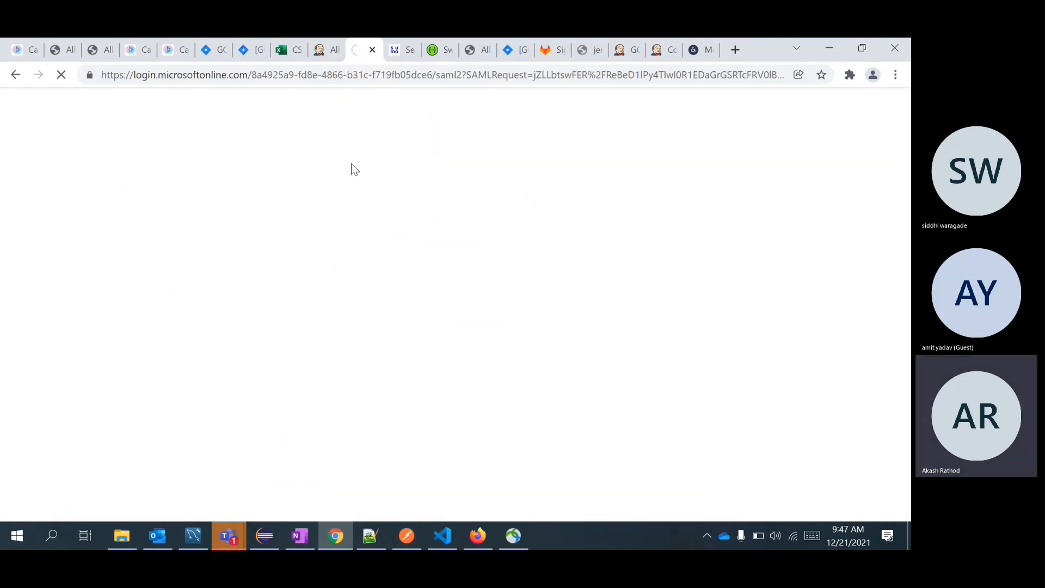
{"action": "key", "text": "alt+Tab"}
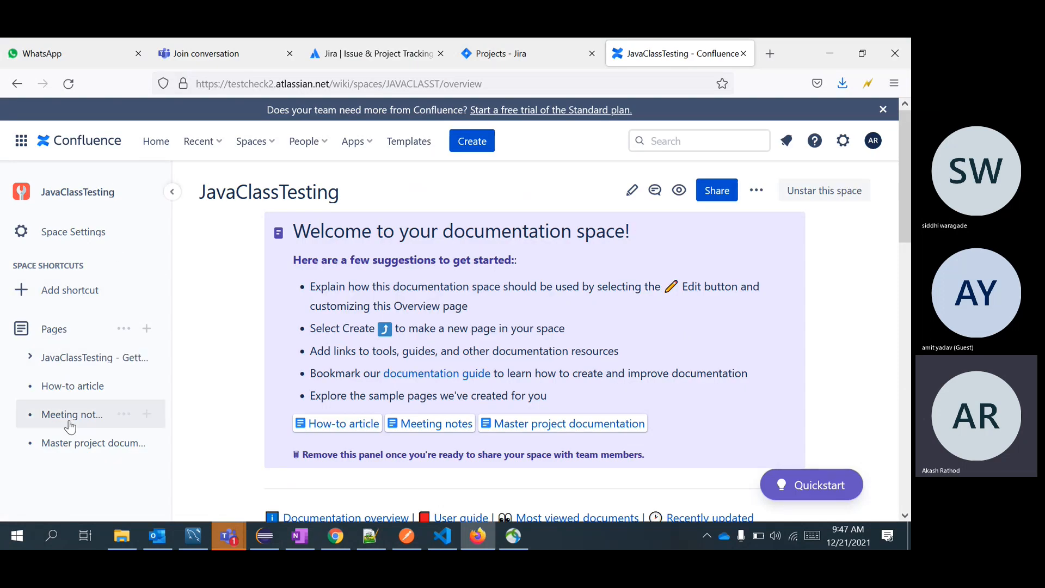
Open JavaClassTesting - Getting started, dismiss the welcome and page-watched tips, and start a new page.
{"action": "left_click", "coordinate": [62, 364]}
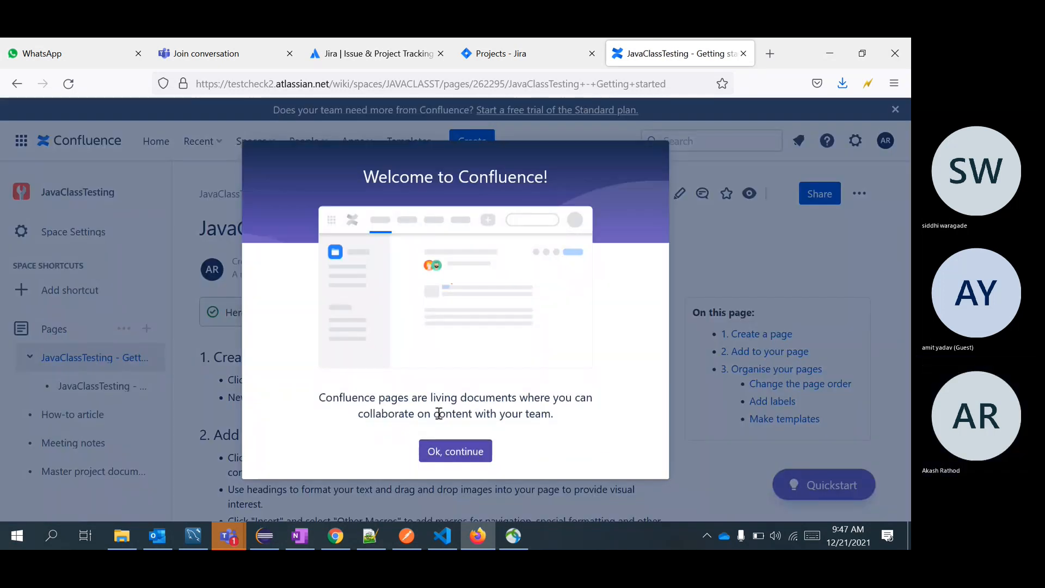
{"action": "left_click", "coordinate": [455, 451]}
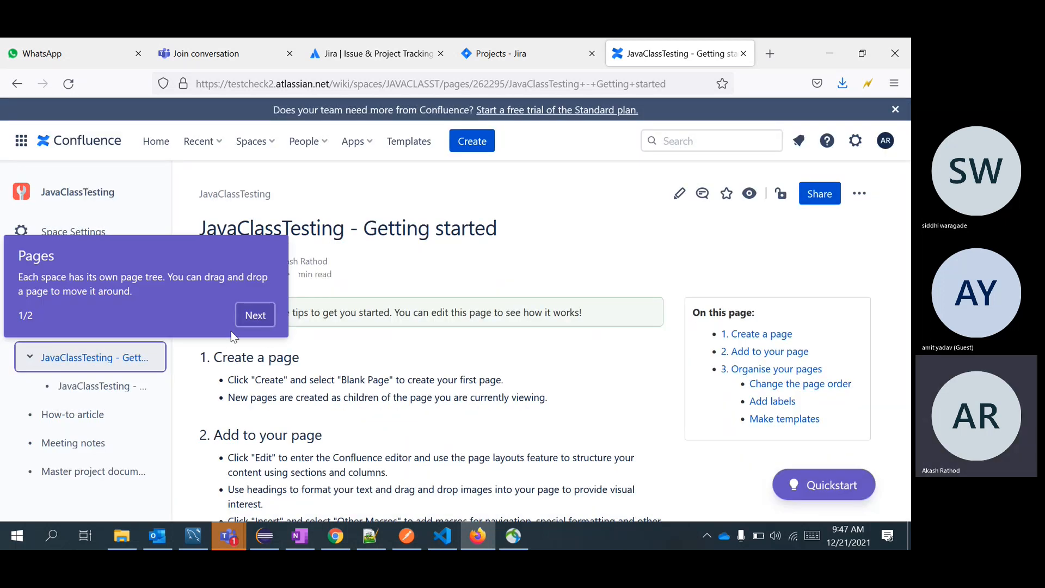
{"action": "left_click", "coordinate": [254, 315]}
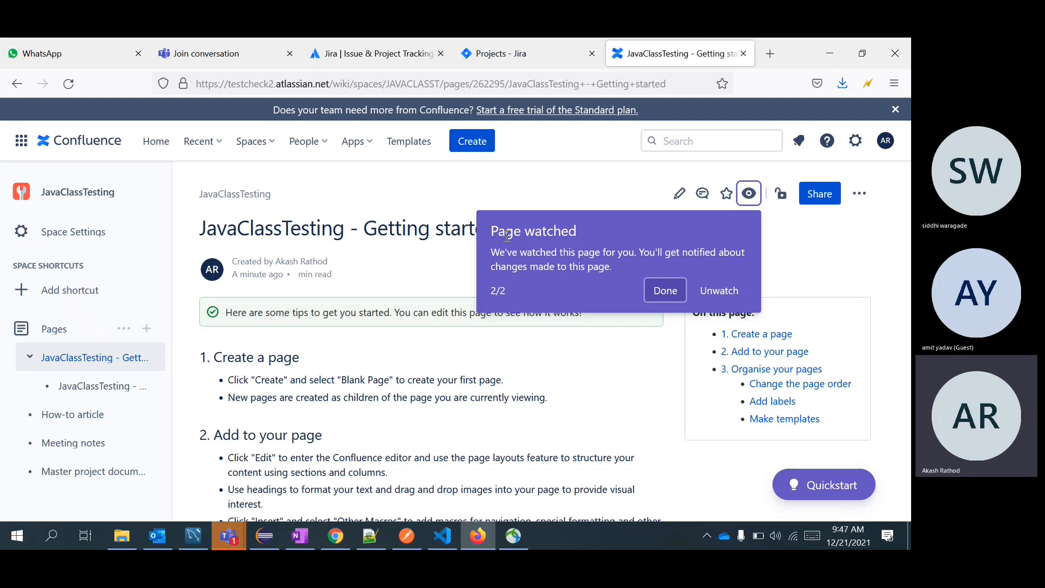
{"action": "left_click", "coordinate": [669, 292]}
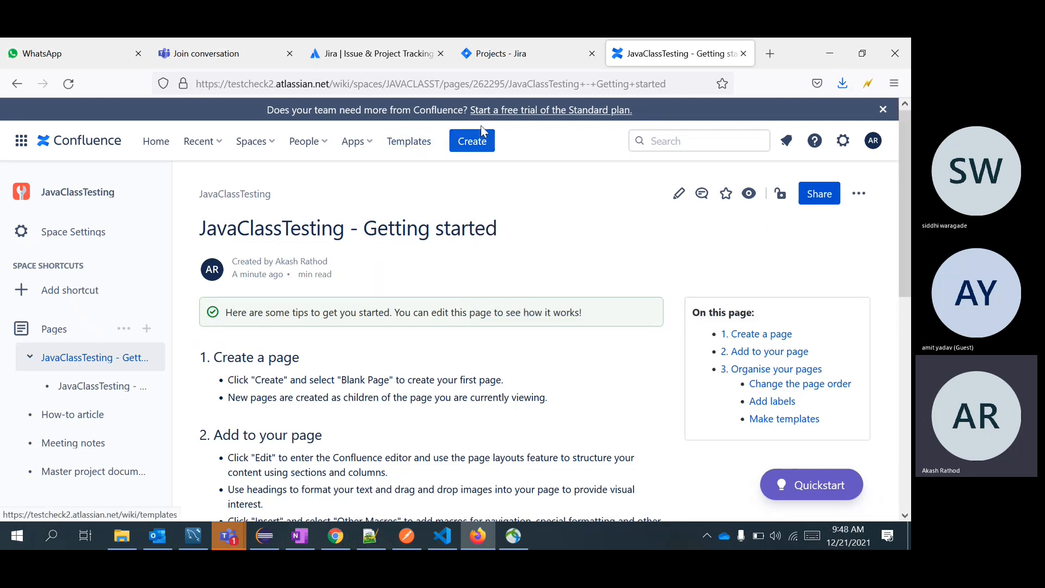
{"action": "left_click", "coordinate": [476, 145]}
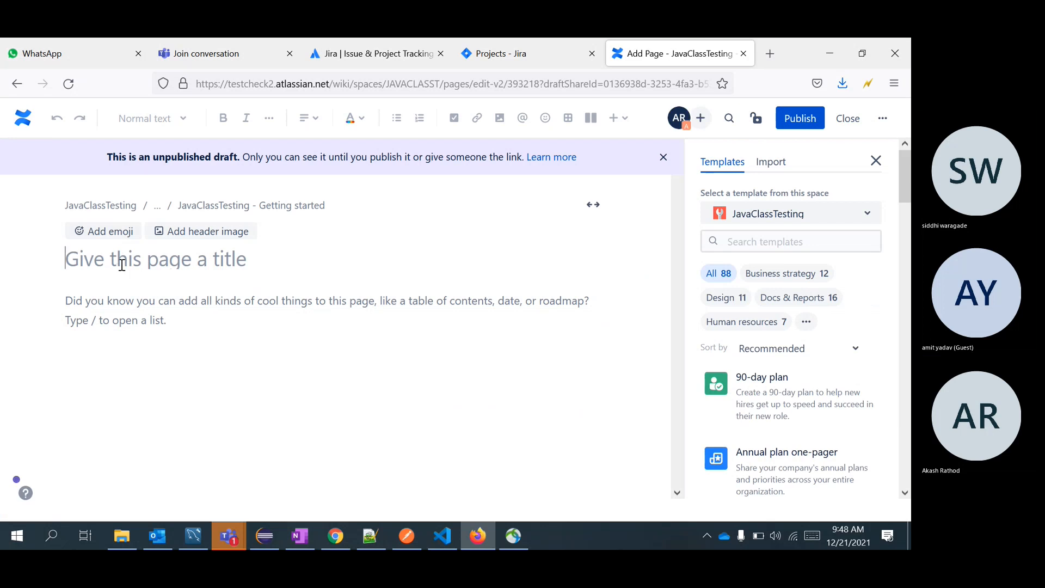
Publish a page titled 'class 19' with the body text 'learn Software'.
{"action": "type", "text": "class"}
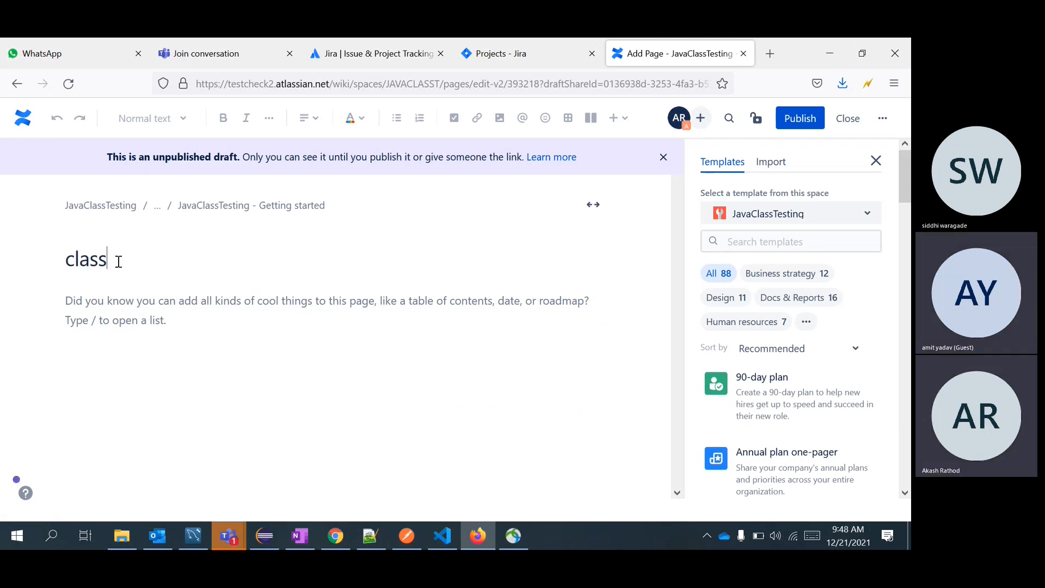
{"action": "type", "text": " 19"}
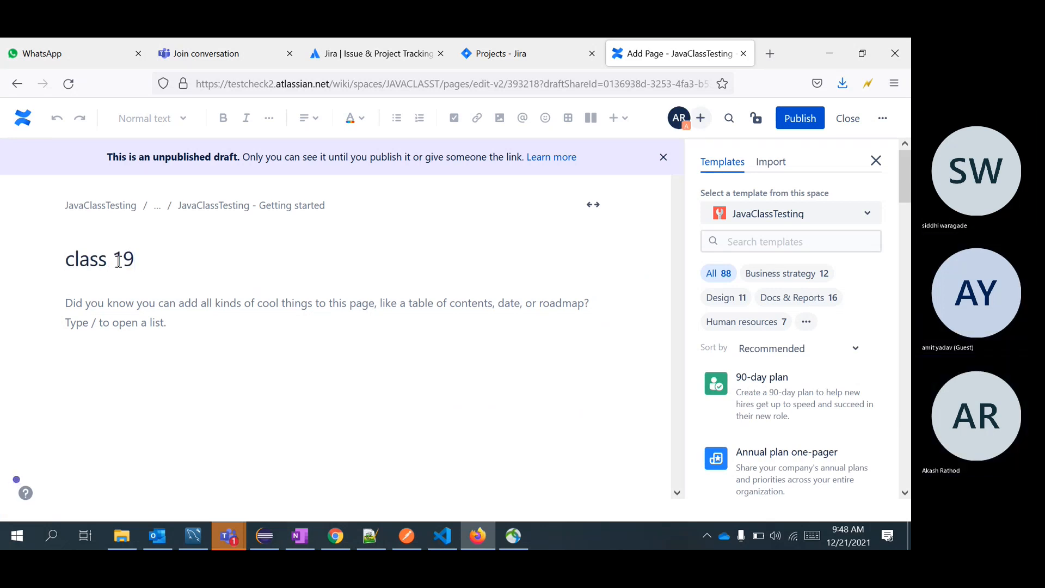
{"action": "left_click", "coordinate": [136, 304]}
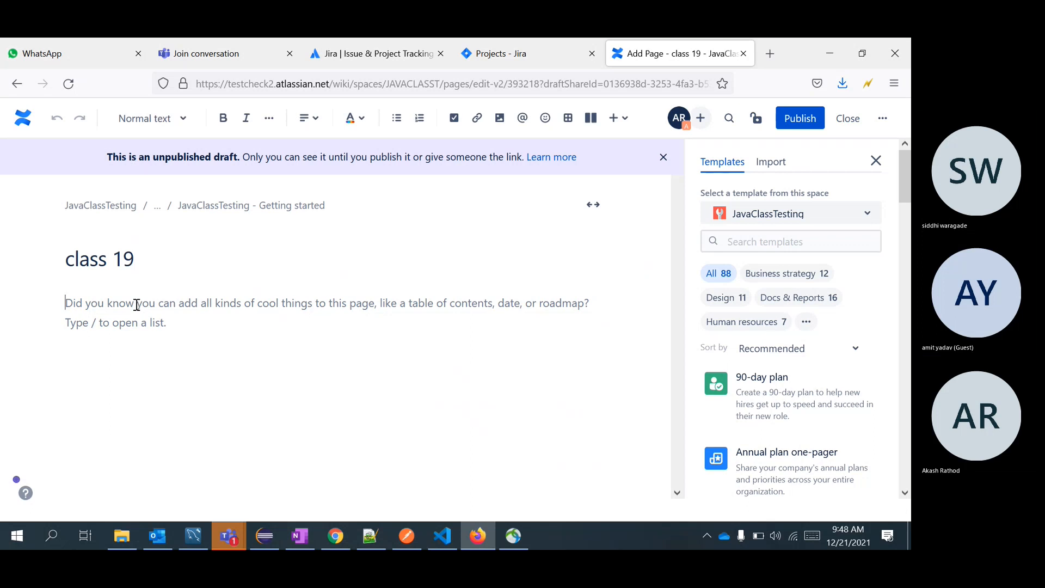
{"action": "type", "text": "n S"}
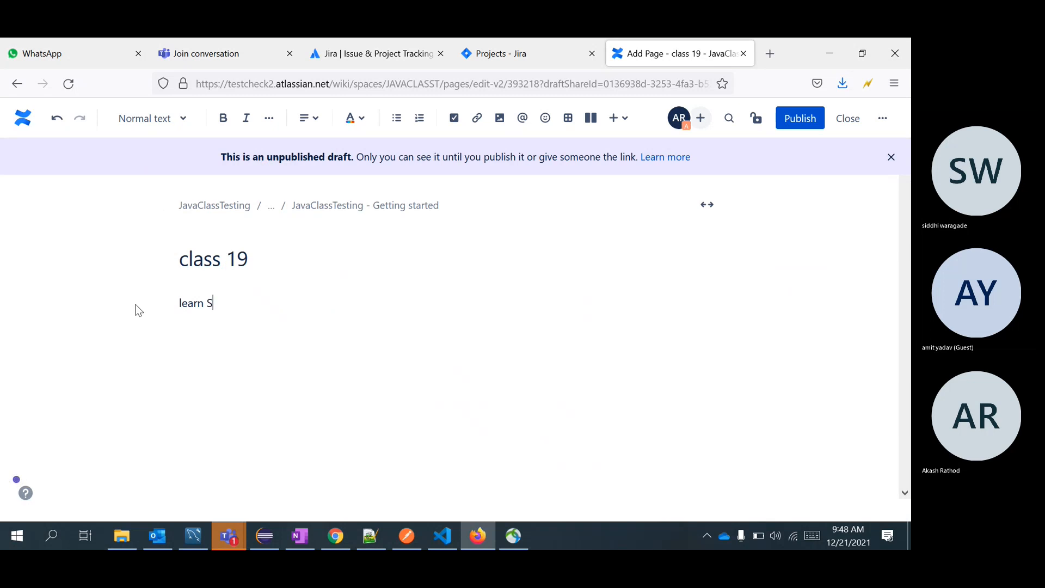
{"action": "type", "text": "oftware"}
{"action": "left_click", "coordinate": [799, 118]}
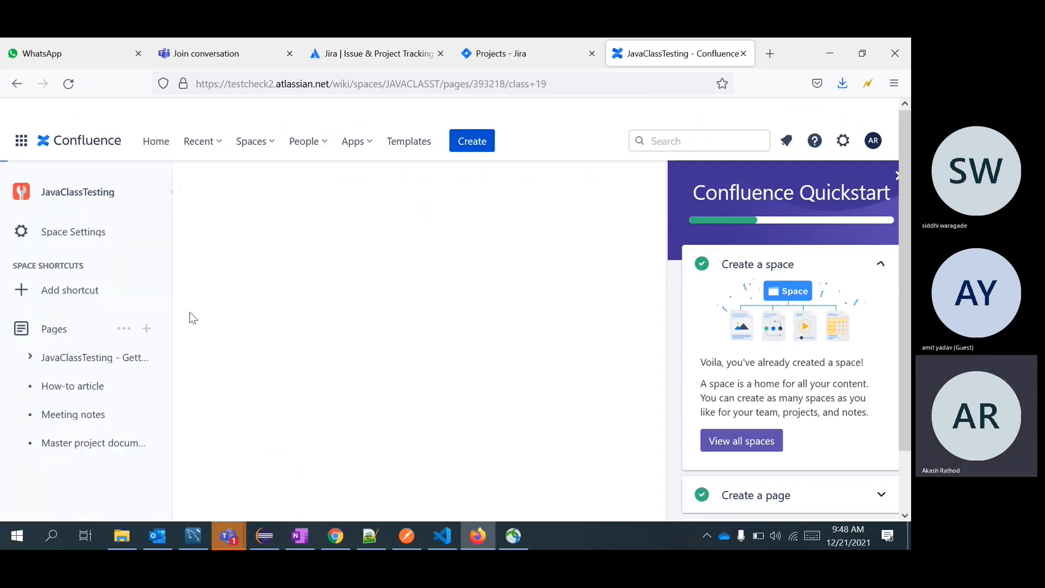
Show class 19 in the page tree, widen the sidebar, and switch to Chrome.
{"action": "left_click", "coordinate": [31, 361]}
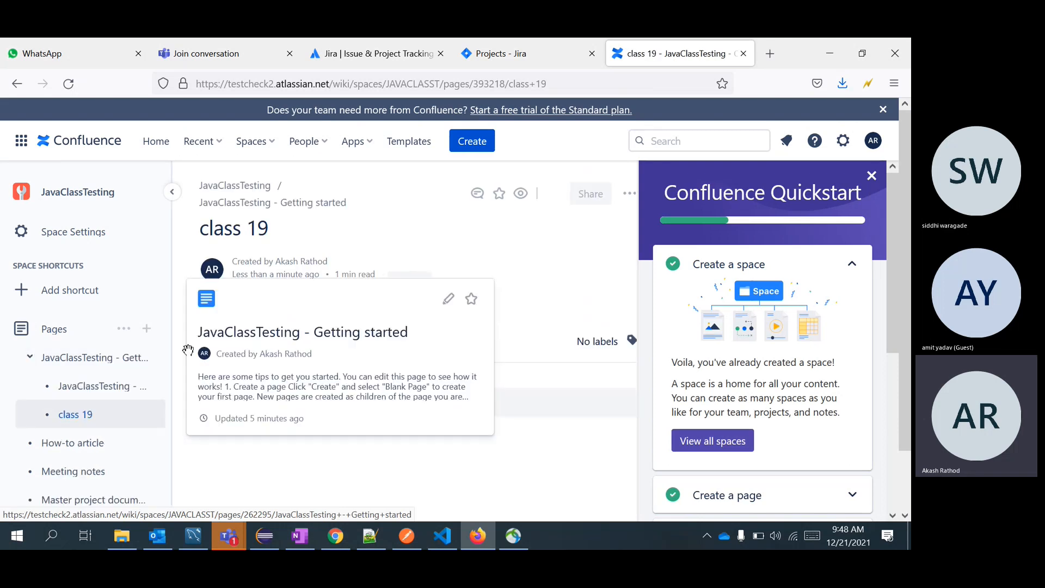
{"action": "left_click_drag", "start_coordinate": [172, 346], "coordinate": [291, 344]}
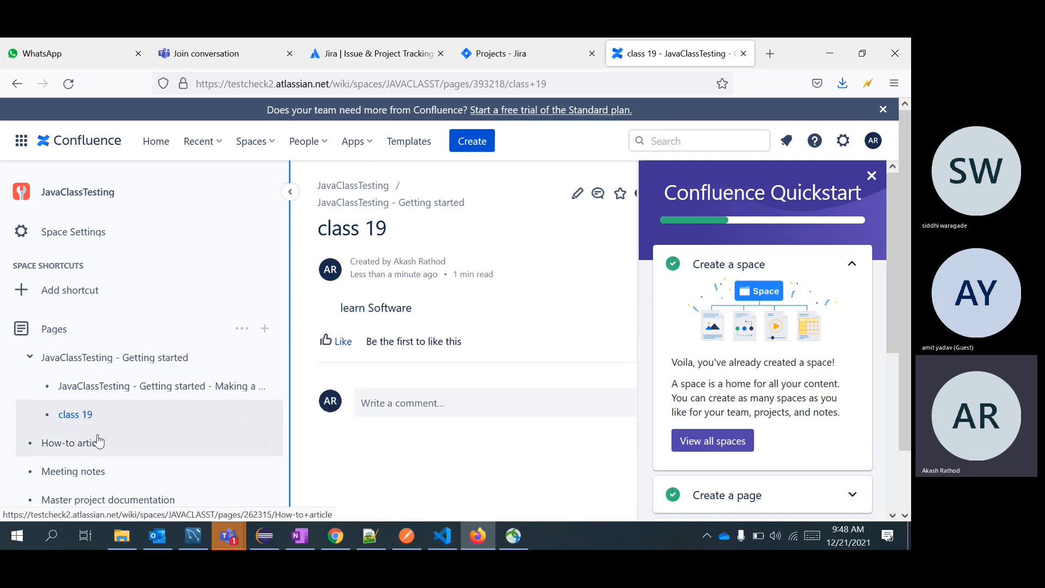
{"action": "mouse_move", "coordinate": [103, 446]}
{"action": "key", "text": "alt+Tab"}
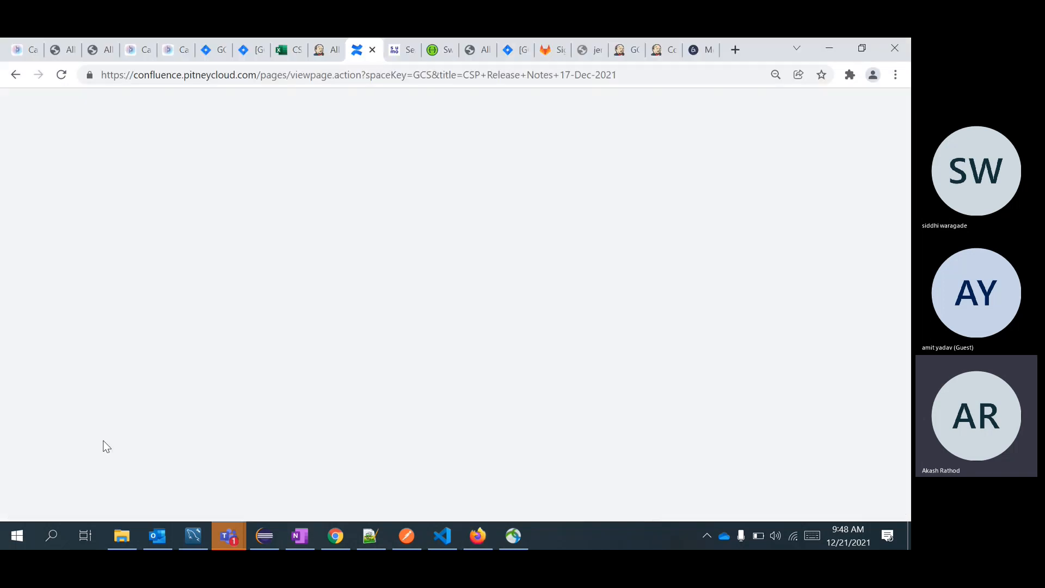
Scroll through the CSP Release Notes 17-Dec-2021 page tree, then minimise Chrome to return to Firefox.
{"action": "scroll", "coordinate": [109, 327], "scroll_direction": "up", "scroll_amount": 10}
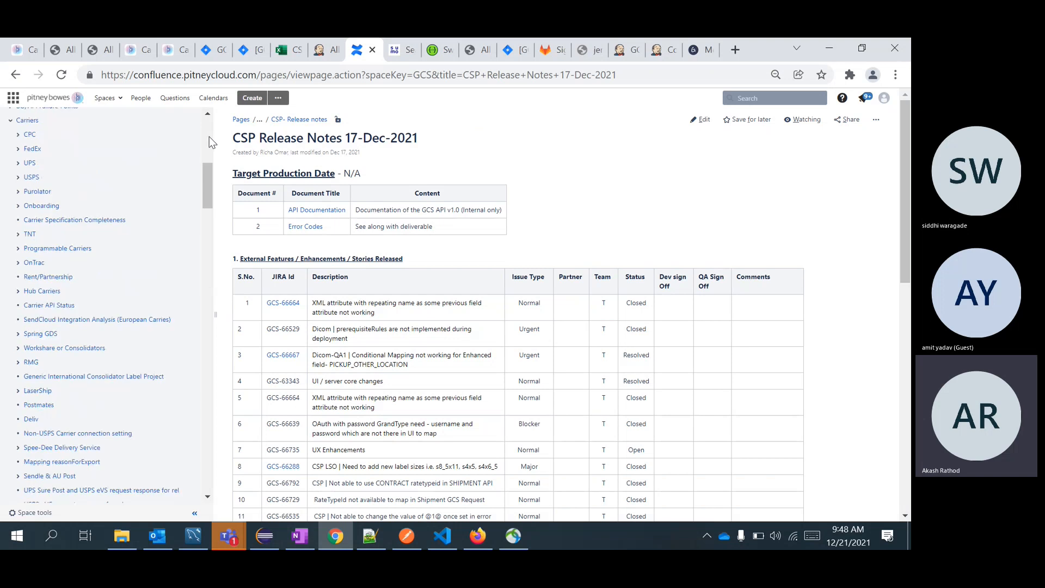
{"action": "scroll", "coordinate": [59, 482], "scroll_direction": "down", "scroll_amount": 12}
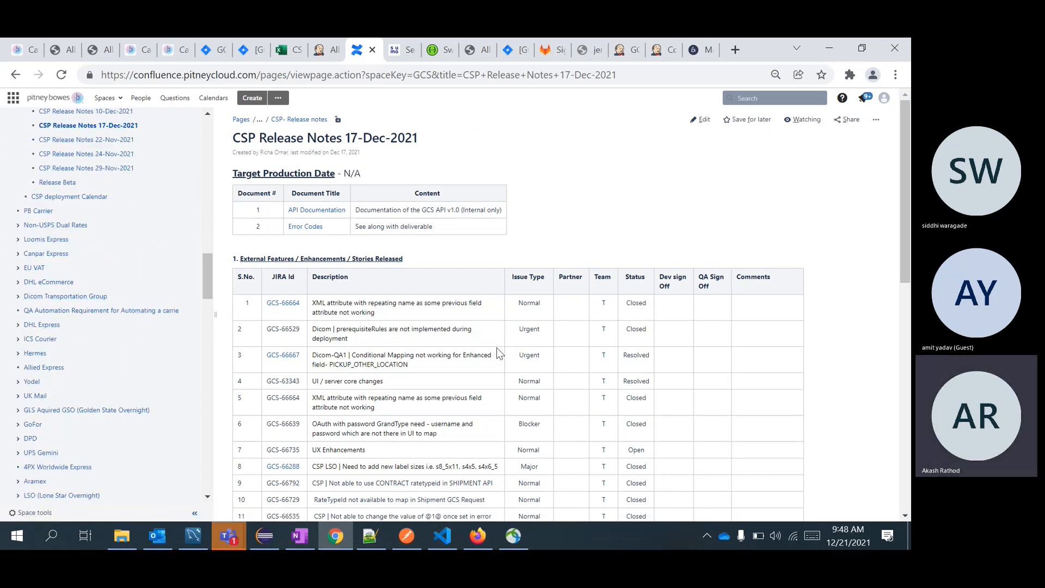
{"action": "left_click", "coordinate": [832, 48]}
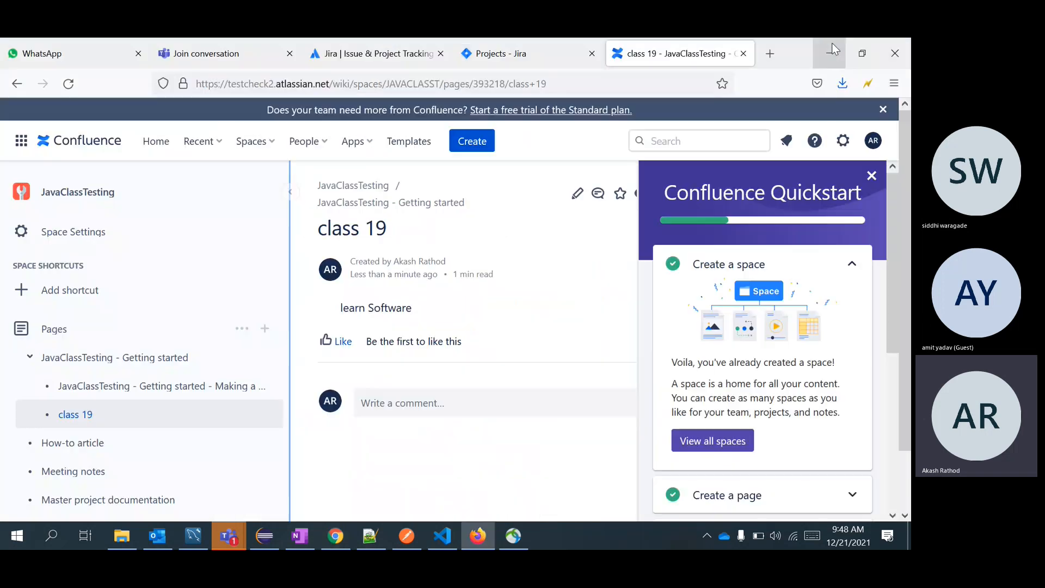
Close the Quickstart panel, then restore and re-maximize the Firefox window.
{"action": "left_click", "coordinate": [871, 176]}
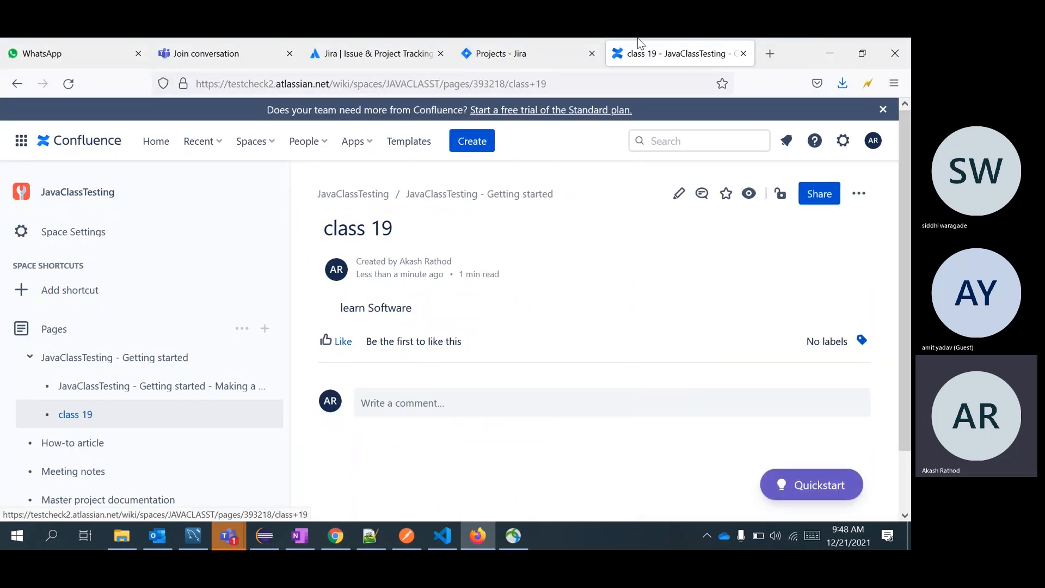
{"action": "left_click_drag", "start_coordinate": [793, 43], "coordinate": [778, 87]}
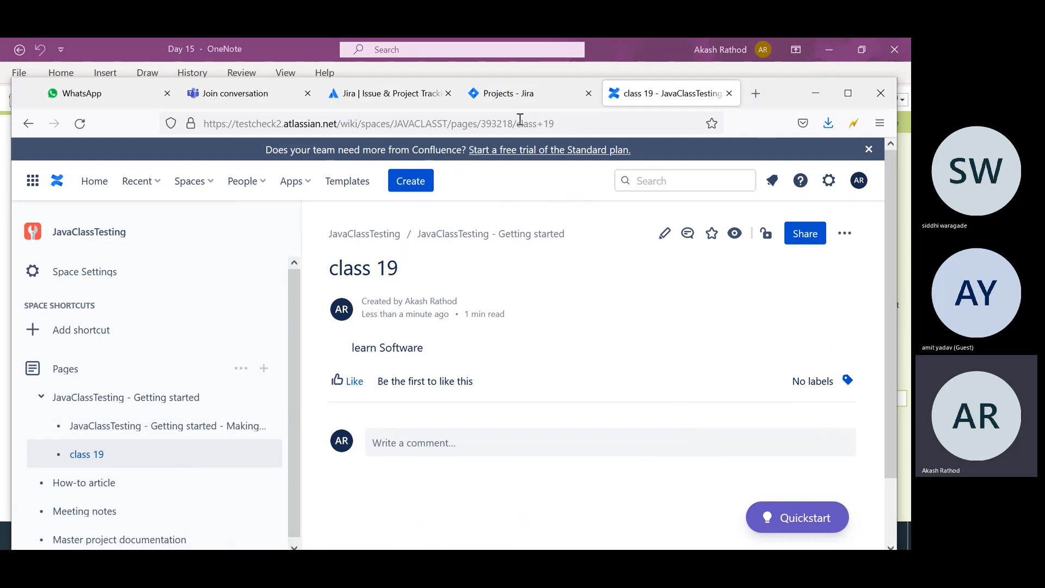
{"action": "left_click", "coordinate": [591, 123]}
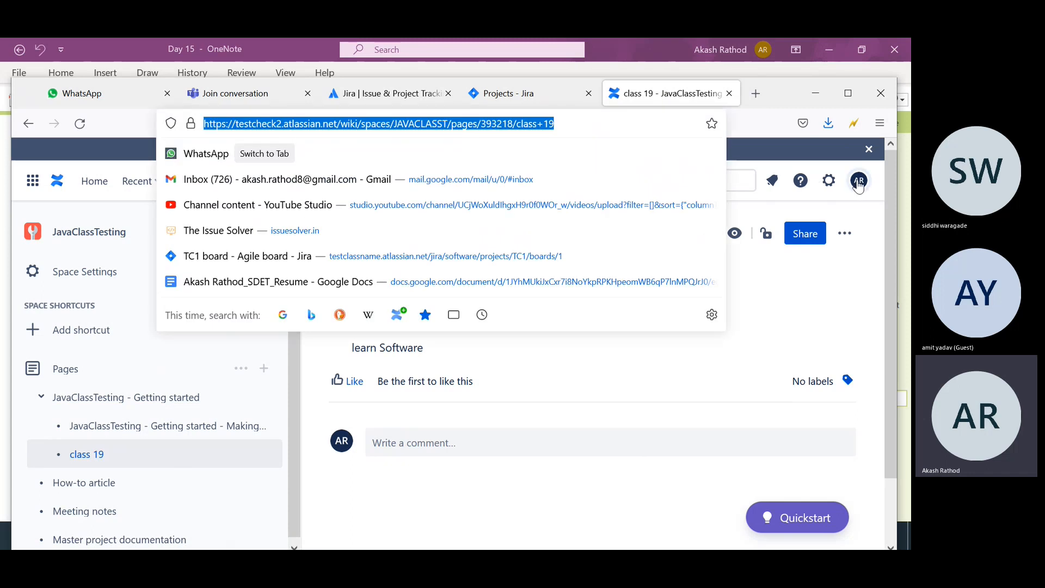
{"action": "left_click", "coordinate": [716, 354]}
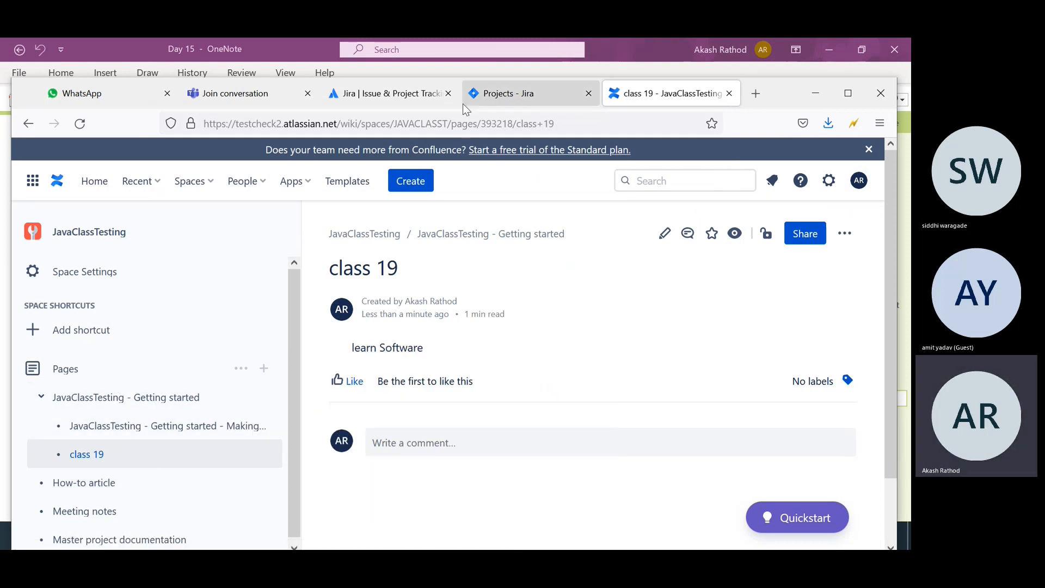
{"action": "left_click", "coordinate": [848, 105]}
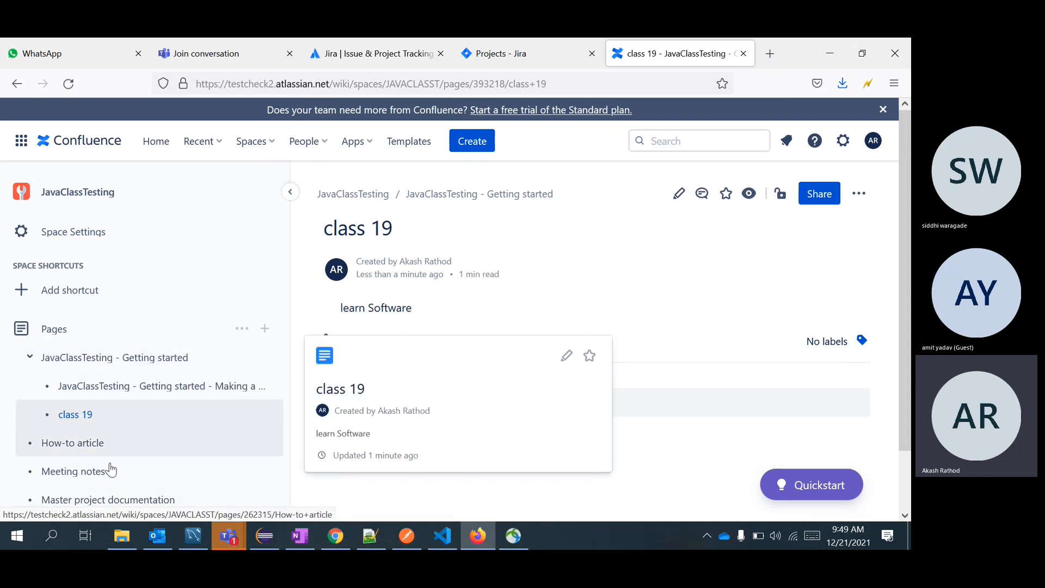
View the Making a template page, return to class 19, then go to the Jira Projects tab.
{"action": "mouse_move", "coordinate": [110, 471]}
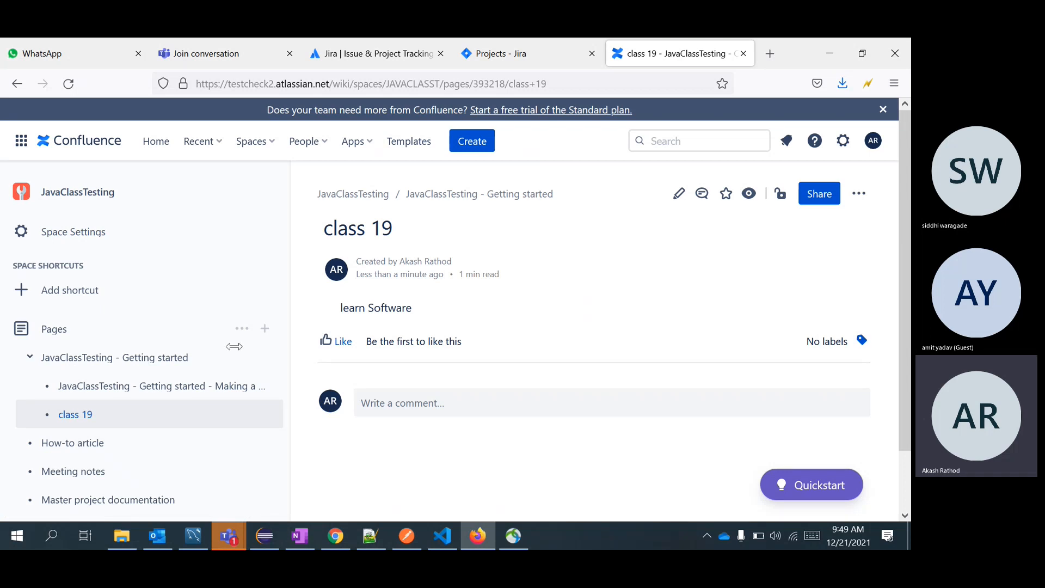
{"action": "left_click", "coordinate": [70, 393]}
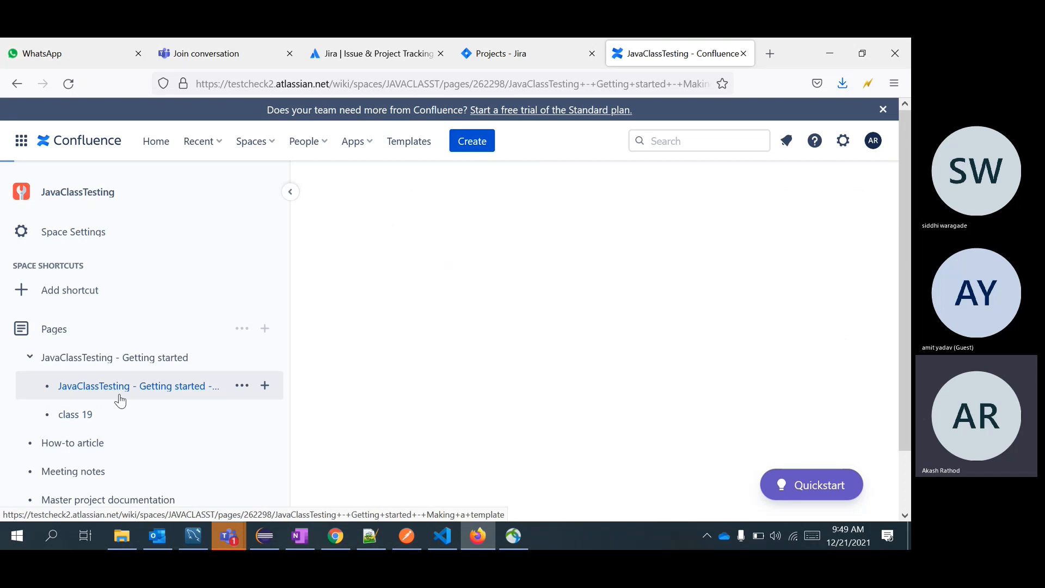
{"action": "left_click", "coordinate": [76, 414]}
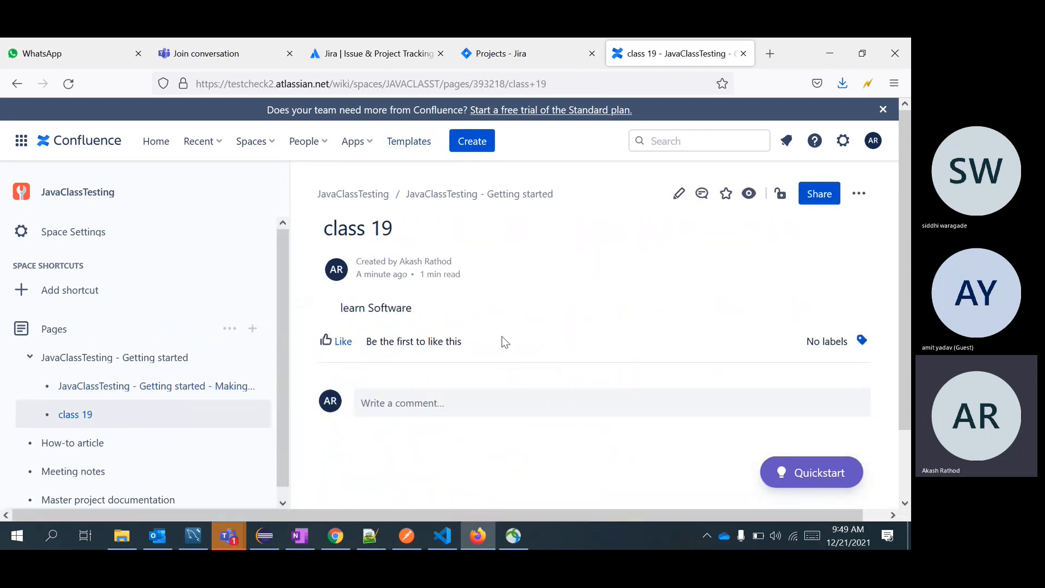
{"action": "double_click", "coordinate": [798, 51]}
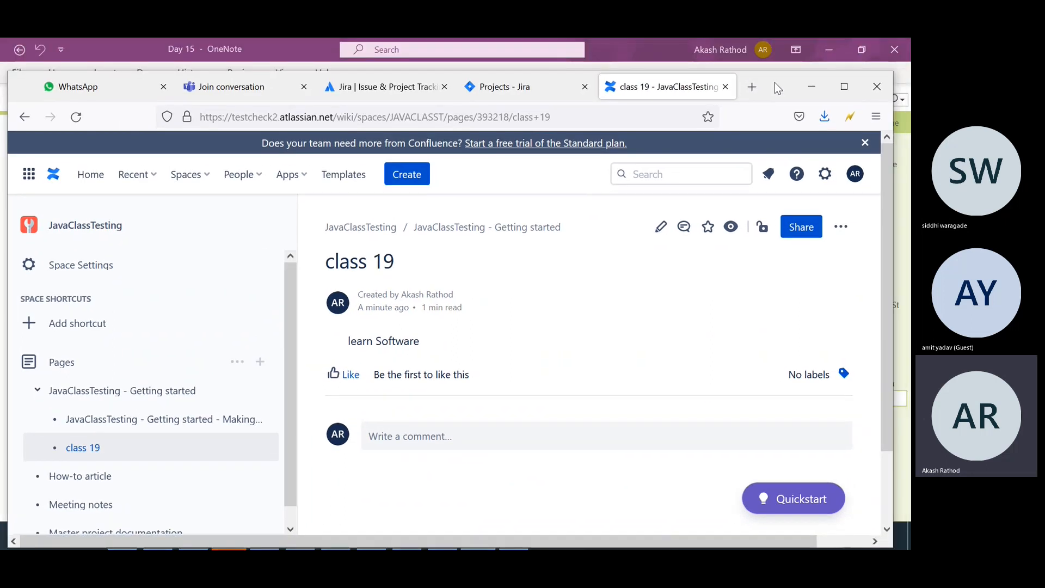
{"action": "left_click", "coordinate": [524, 88]}
Maximize the window, dismiss the community popup, clear the Software filter, and view all projects.
{"action": "left_click", "coordinate": [844, 87]}
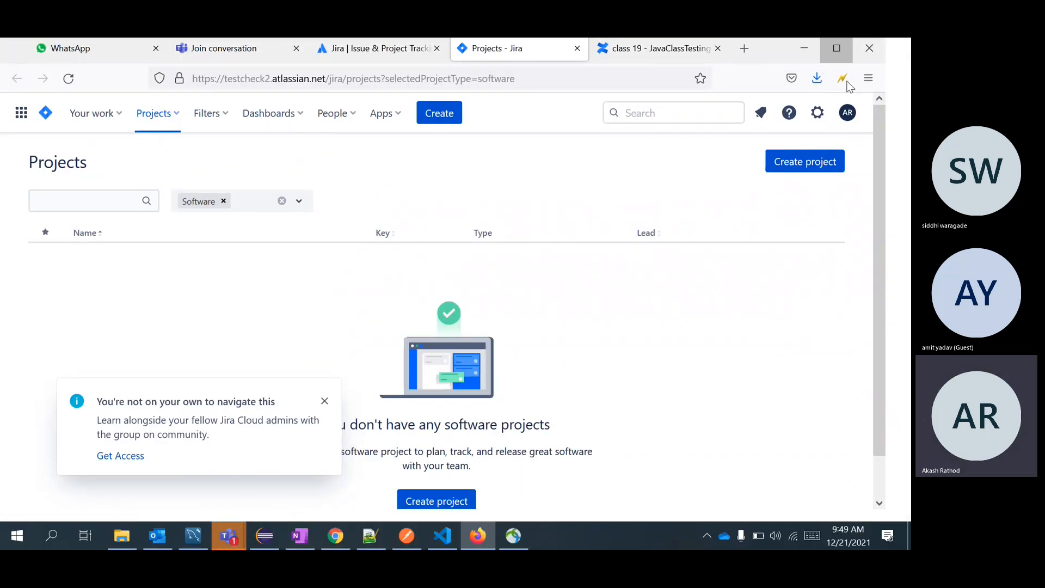
{"action": "left_click", "coordinate": [324, 416]}
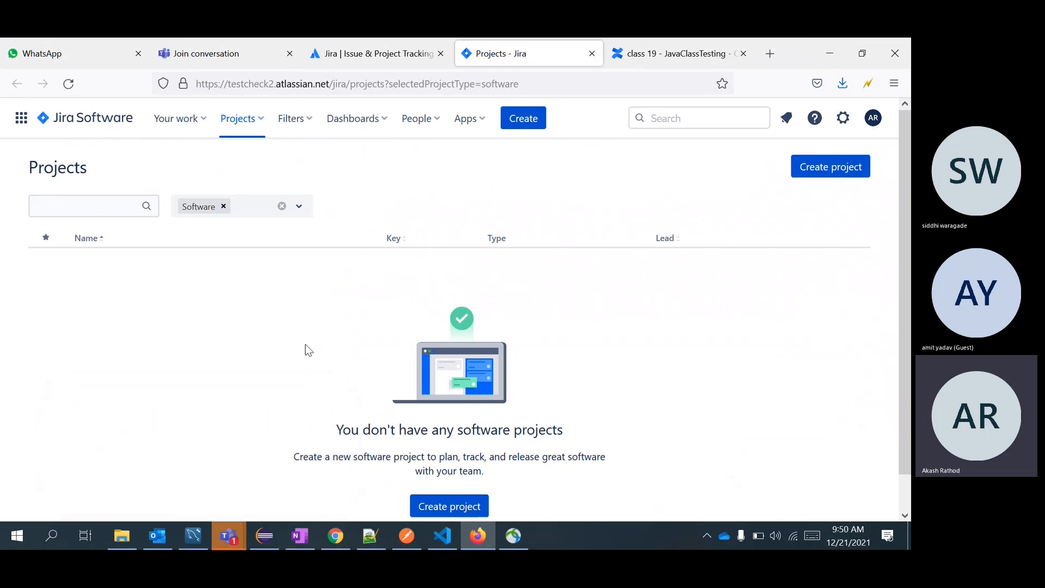
{"action": "left_click", "coordinate": [224, 208]}
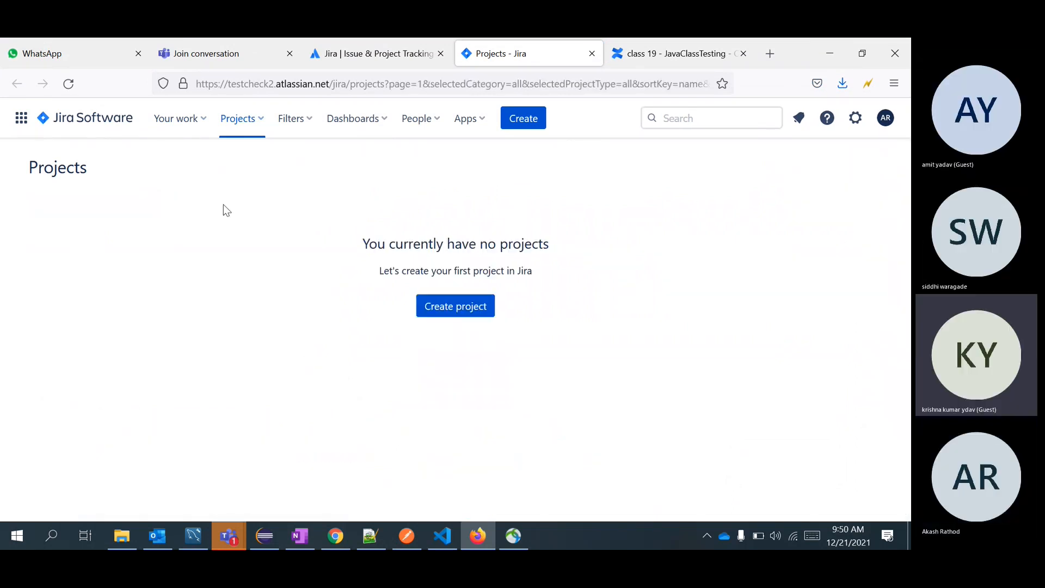
{"action": "left_click", "coordinate": [235, 128]}
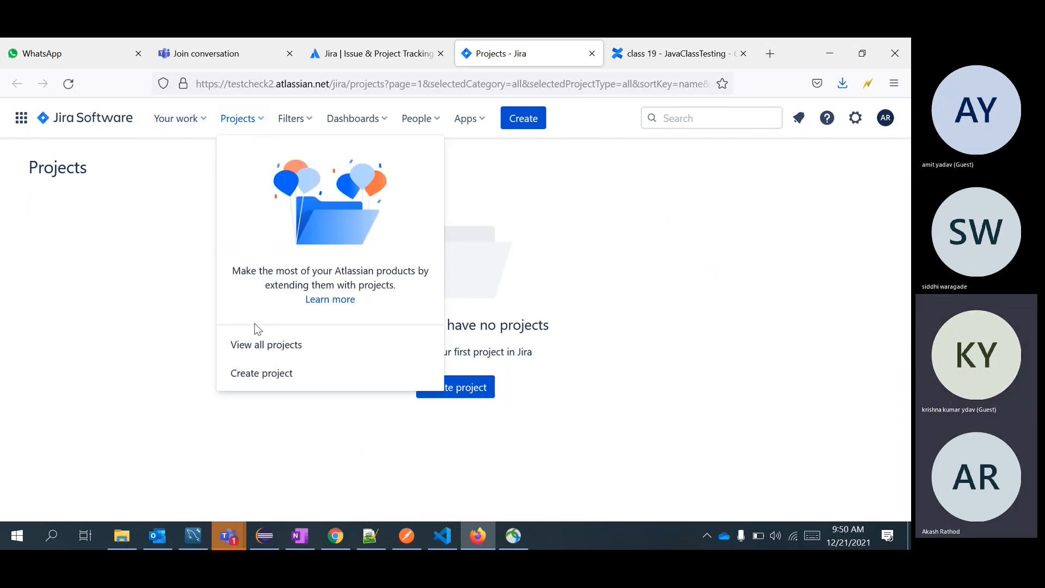
{"action": "left_click", "coordinate": [259, 351]}
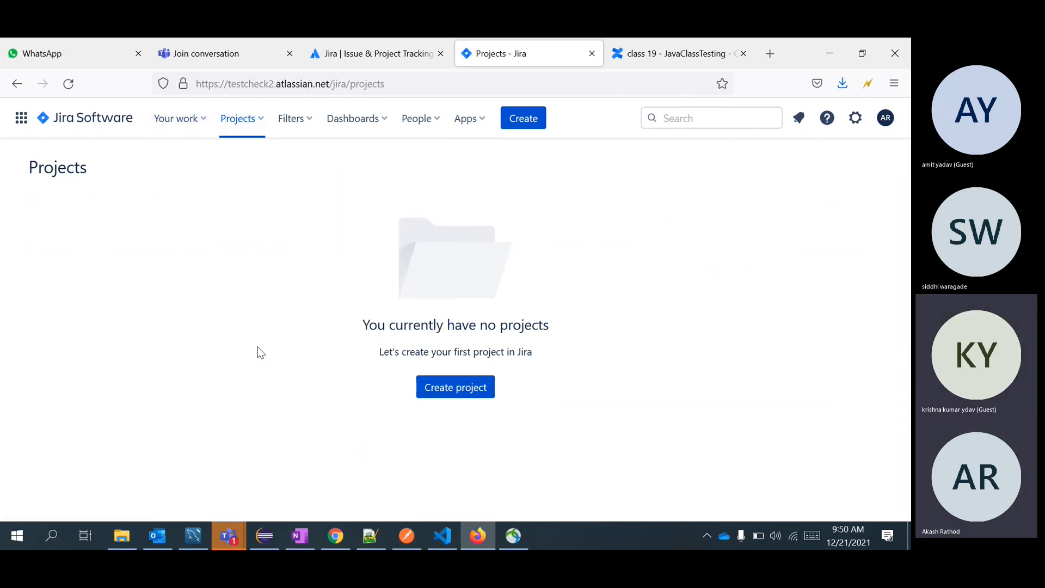
Check work assigned to me, list all dashboards, and open the Default dashboard.
{"action": "left_click", "coordinate": [188, 120]}
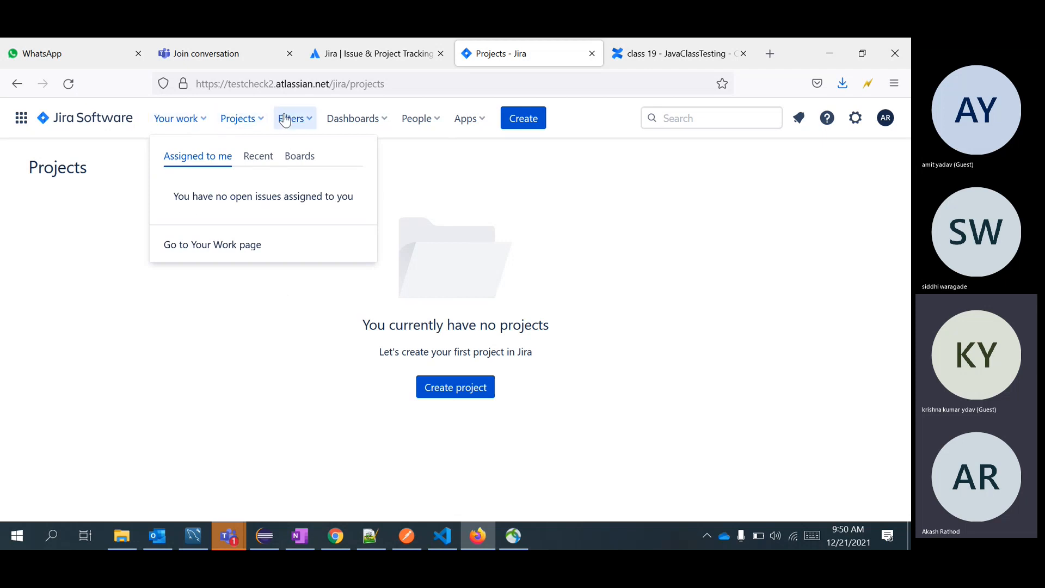
{"action": "left_click", "coordinate": [363, 120]}
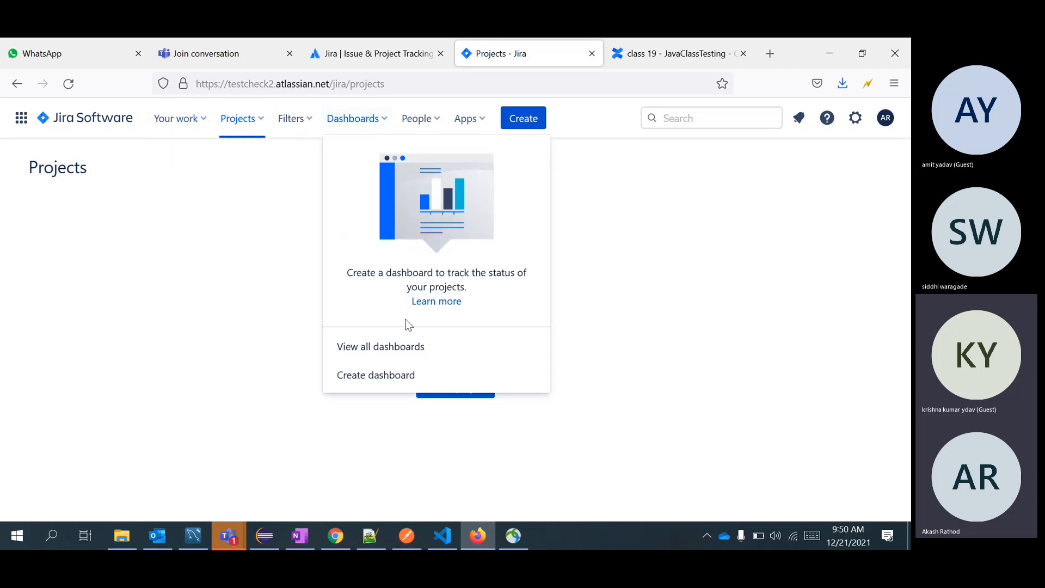
{"action": "left_click", "coordinate": [414, 350]}
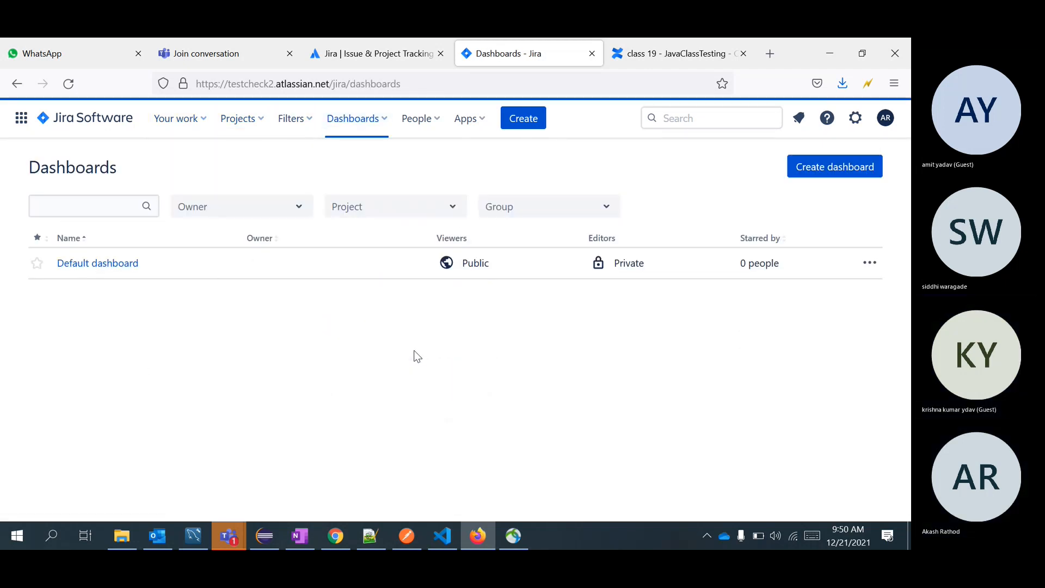
{"action": "left_click", "coordinate": [113, 269]}
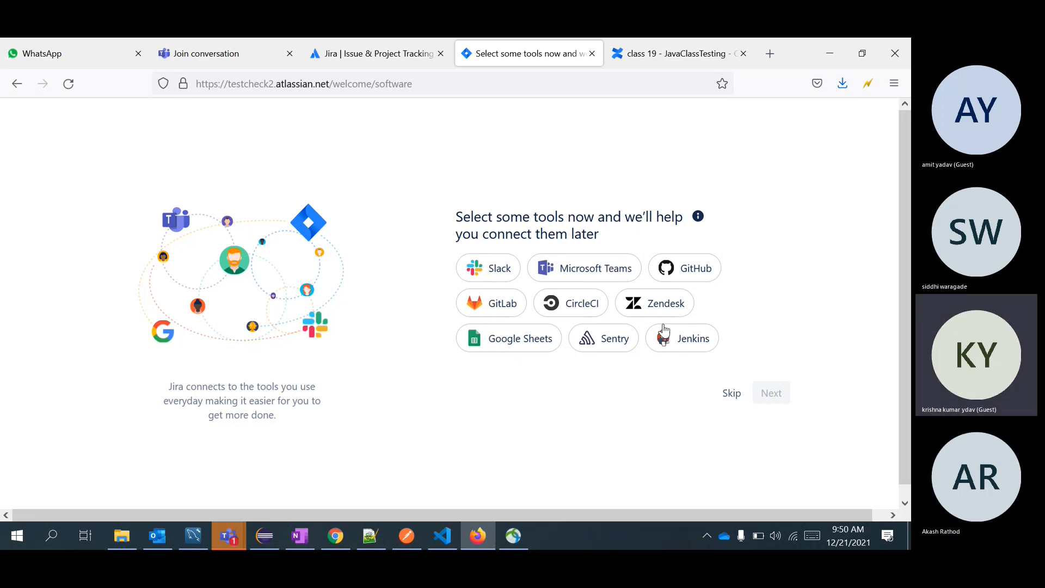
Skip connecting tools and inviting teammates, and dismiss the Teams chat notification.
{"action": "left_click", "coordinate": [727, 397]}
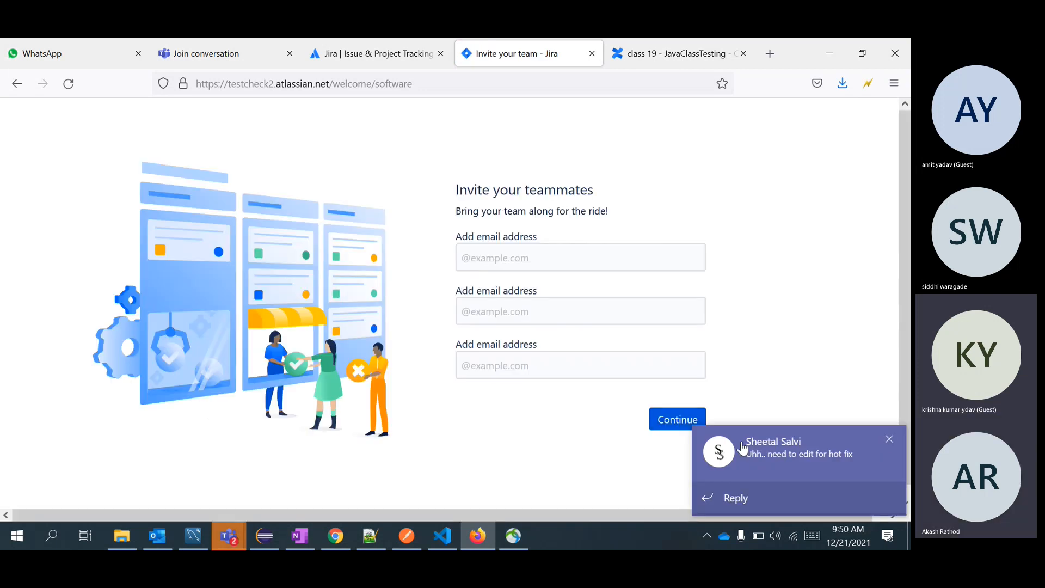
{"action": "left_click", "coordinate": [675, 424]}
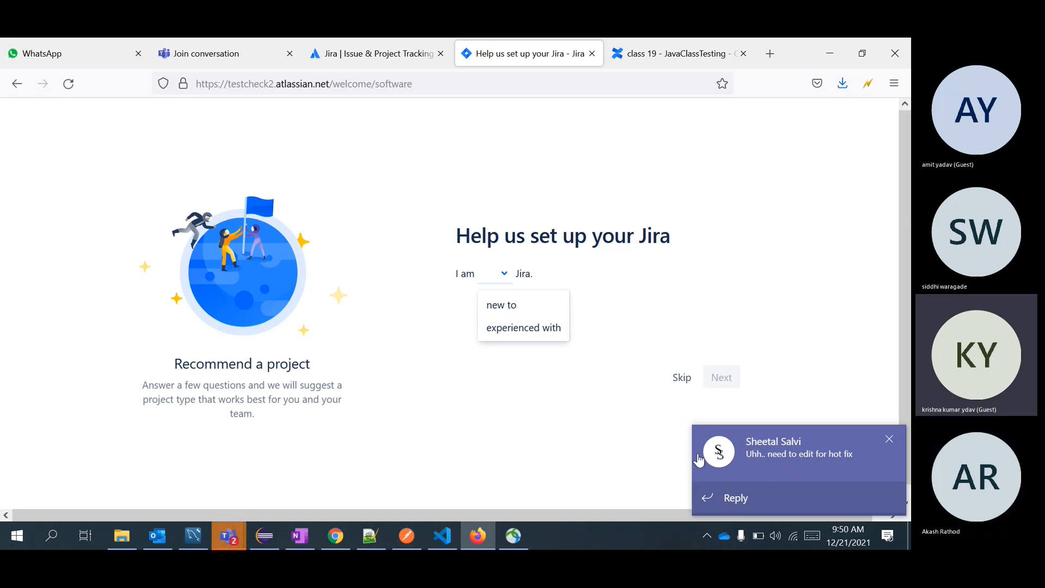
{"action": "left_click", "coordinate": [779, 508]}
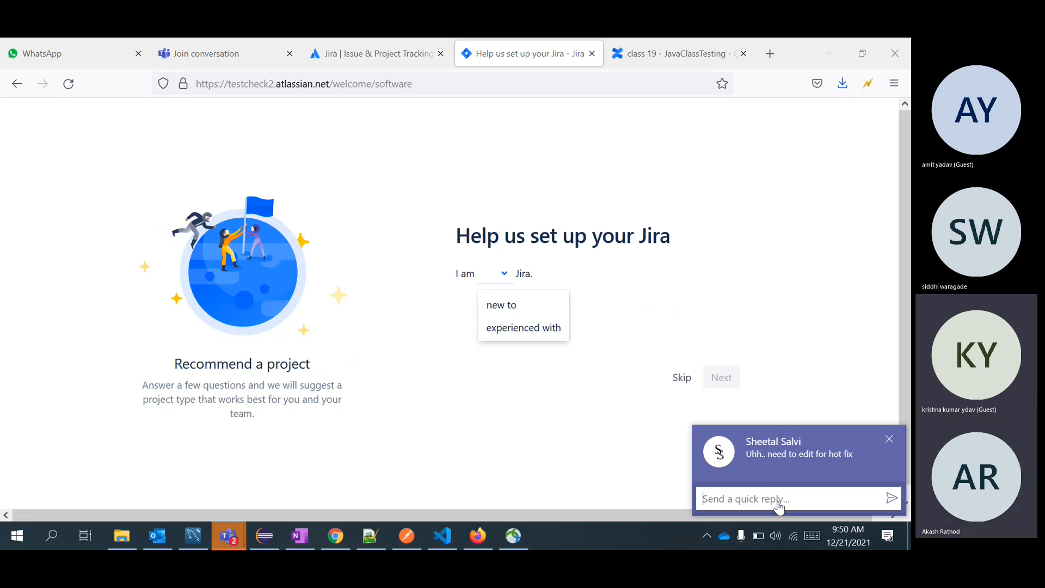
{"action": "type", "text": "n"}
{"action": "key", "text": "BackSpace"}
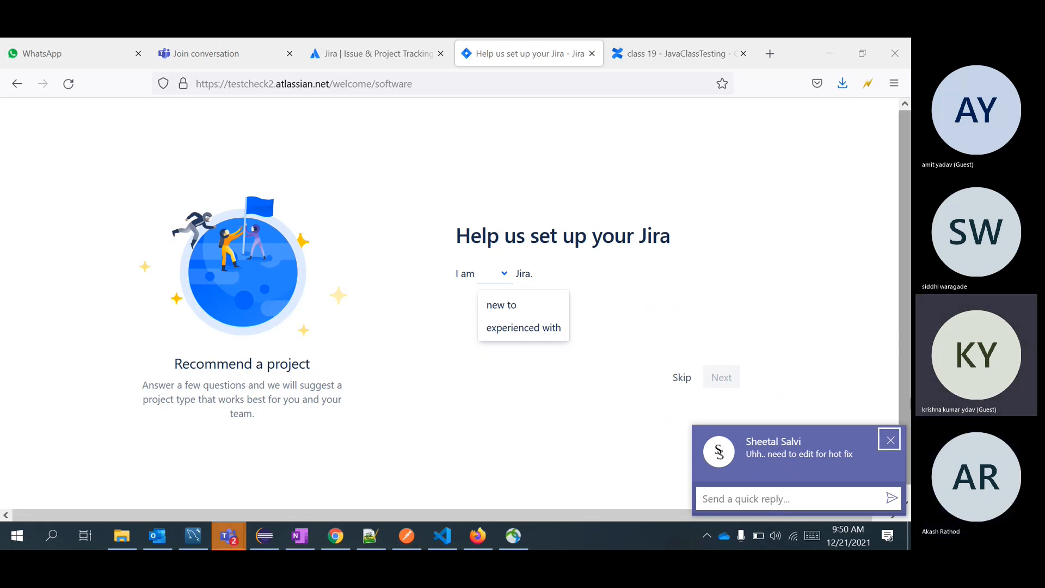
{"action": "left_click", "coordinate": [889, 440]}
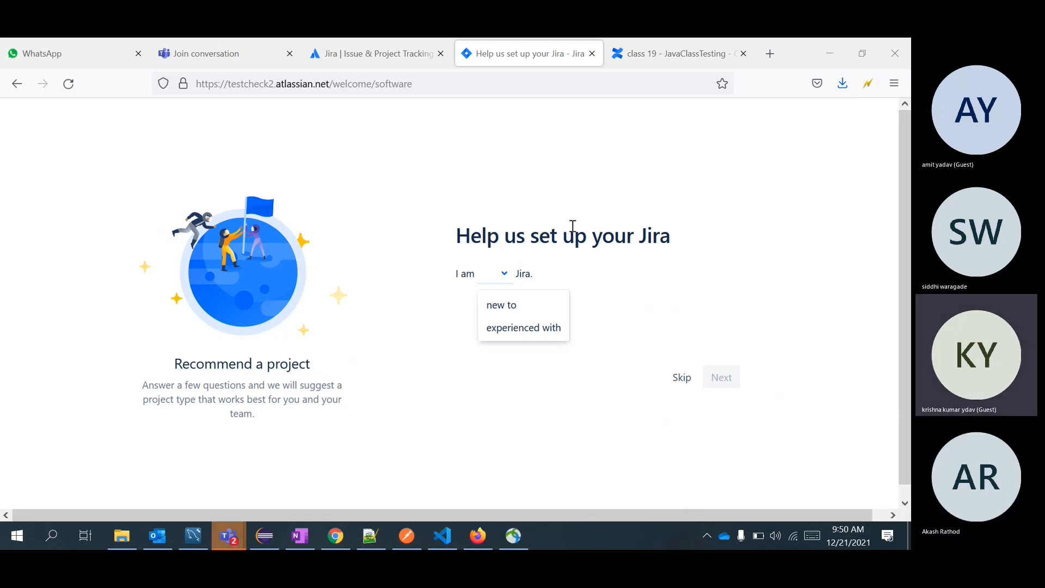
Answer setup: new to Jira, new to agile, mostly features, flexible schedule.
{"action": "left_click", "coordinate": [502, 304]}
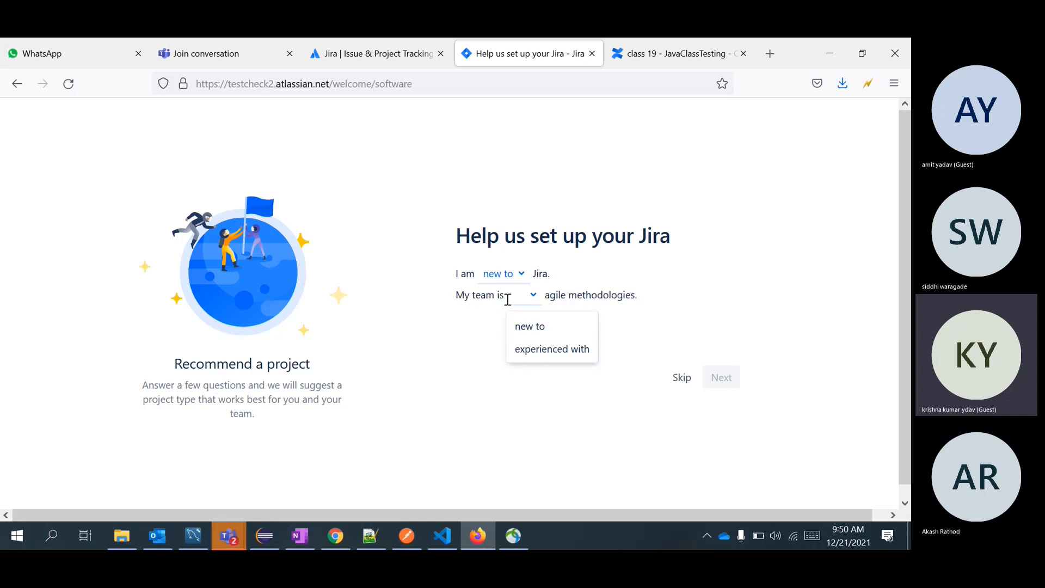
{"action": "left_click", "coordinate": [537, 326]}
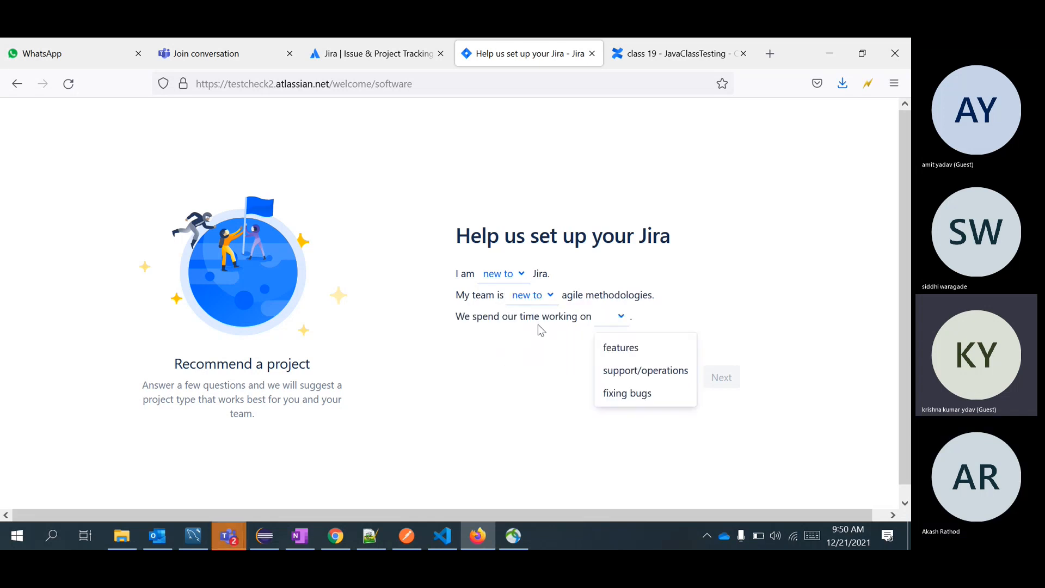
{"action": "left_click", "coordinate": [624, 359]}
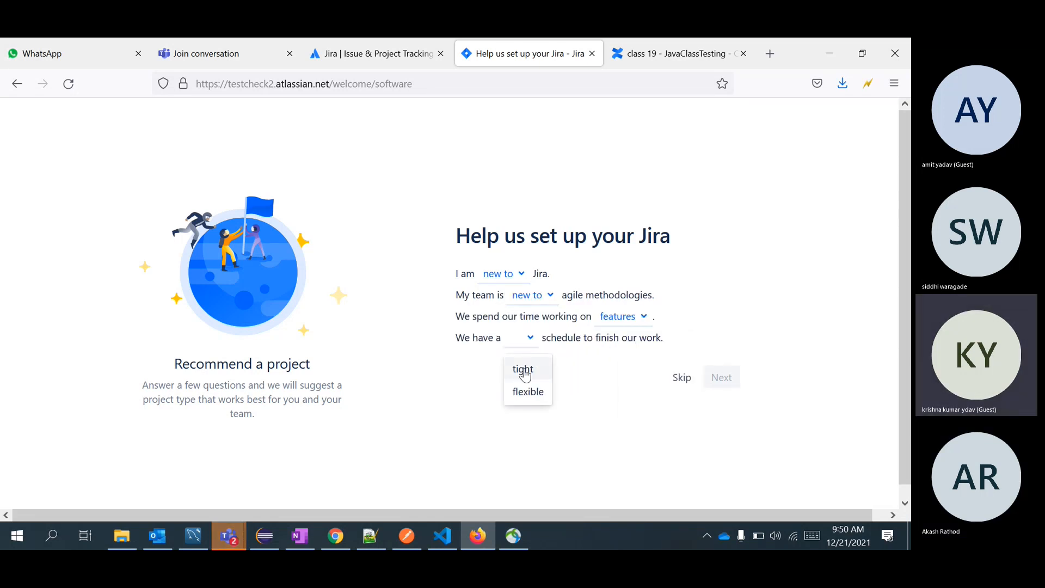
{"action": "left_click", "coordinate": [536, 391]}
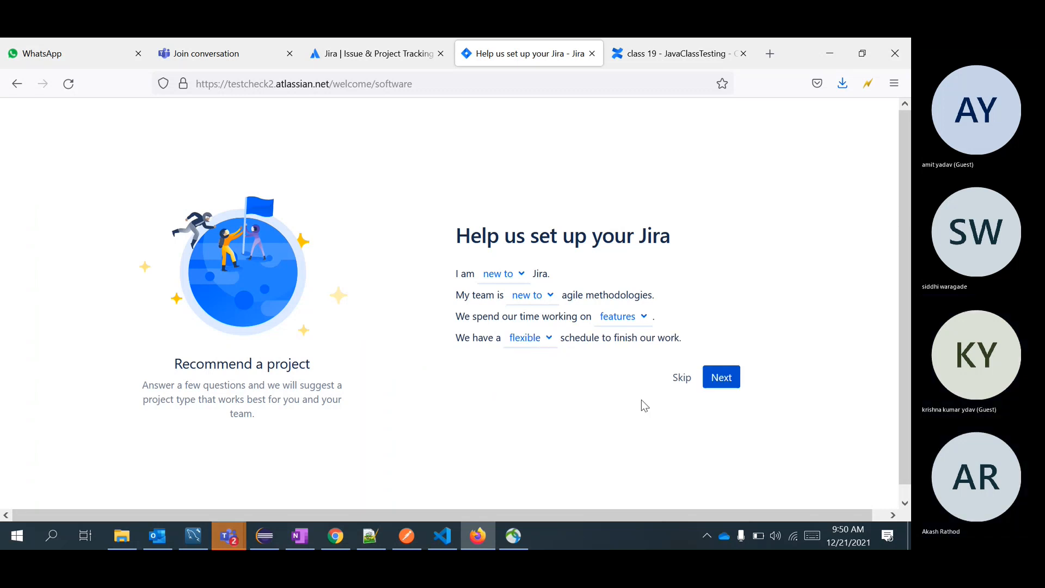
{"action": "left_click", "coordinate": [721, 377]}
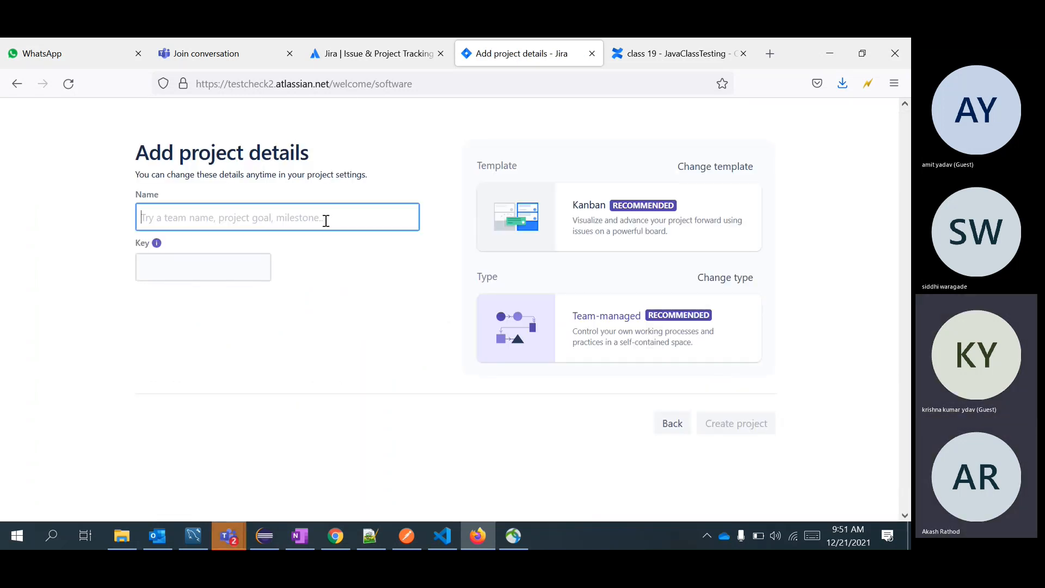
Name the project testClass, set its key to TESCLASS, and create it.
{"action": "type", "text": "test"}
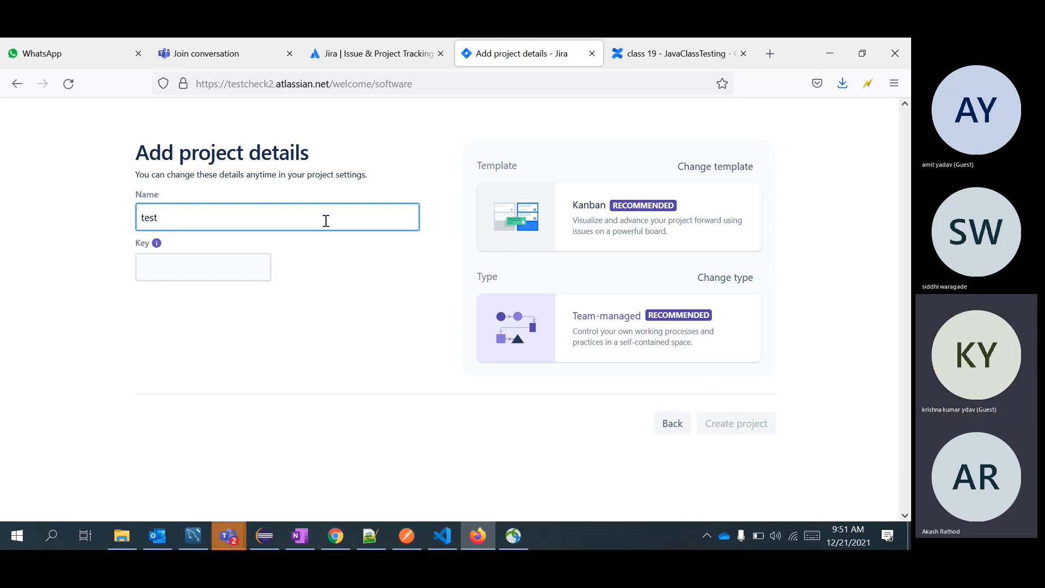
{"action": "type", "text": "Class"}
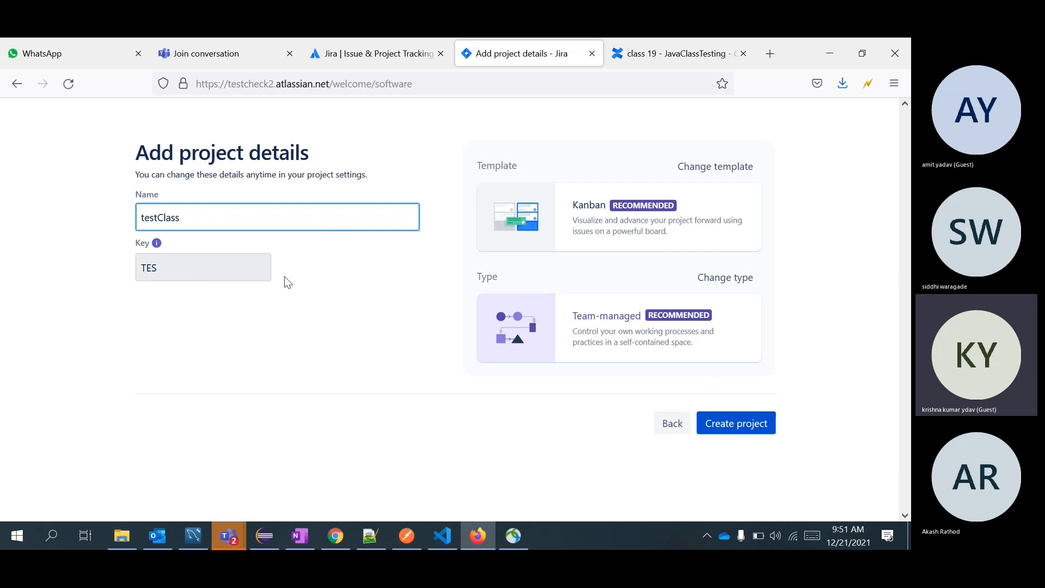
{"action": "left_click", "coordinate": [221, 266]}
{"action": "type", "text": "CLASS"}
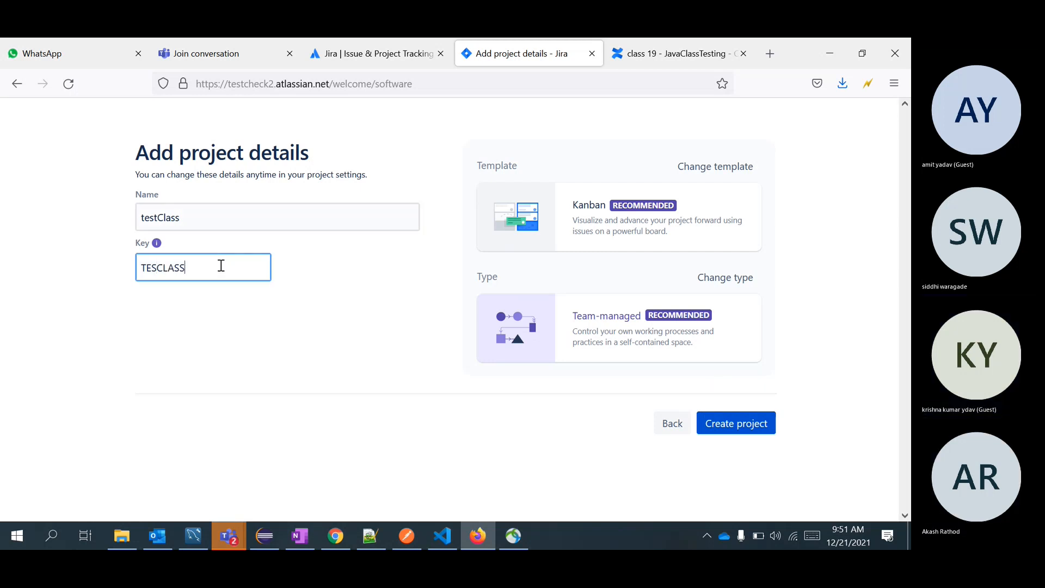
{"action": "left_click", "coordinate": [753, 432]}
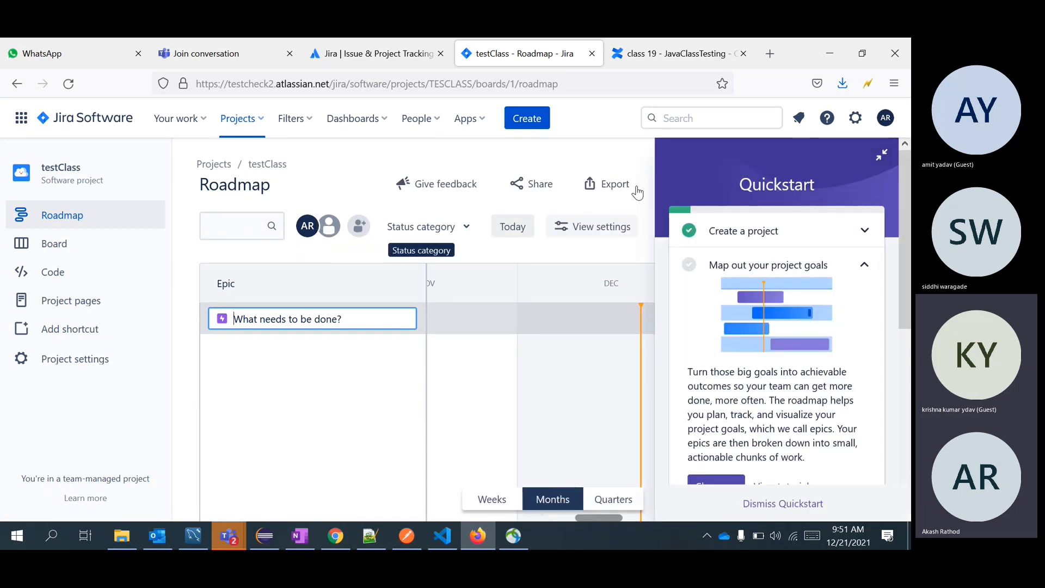
Collapse the Quickstart guide and cancel the Add people dialog.
{"action": "left_click", "coordinate": [884, 156]}
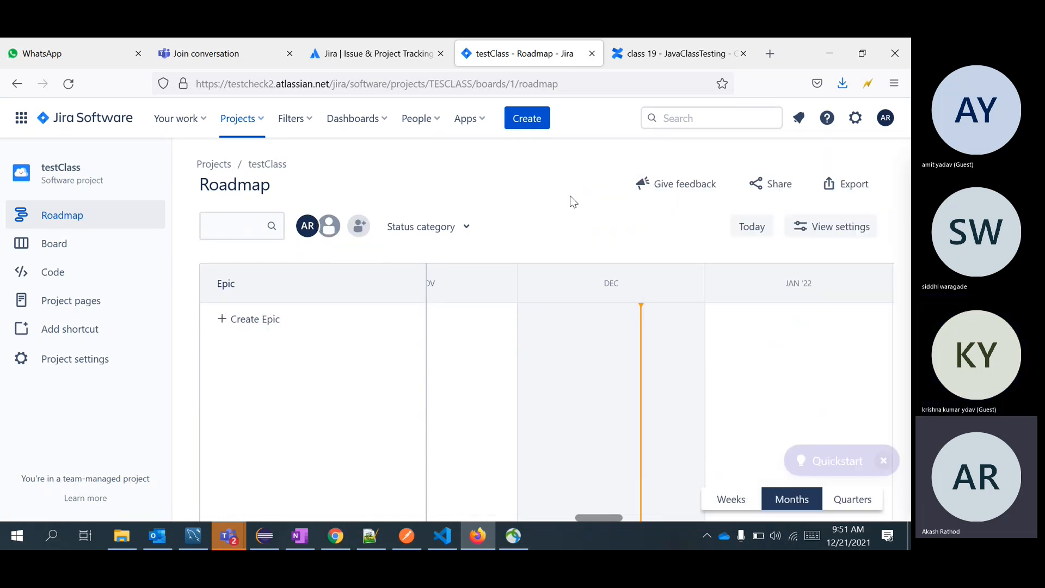
{"action": "left_click", "coordinate": [357, 226]}
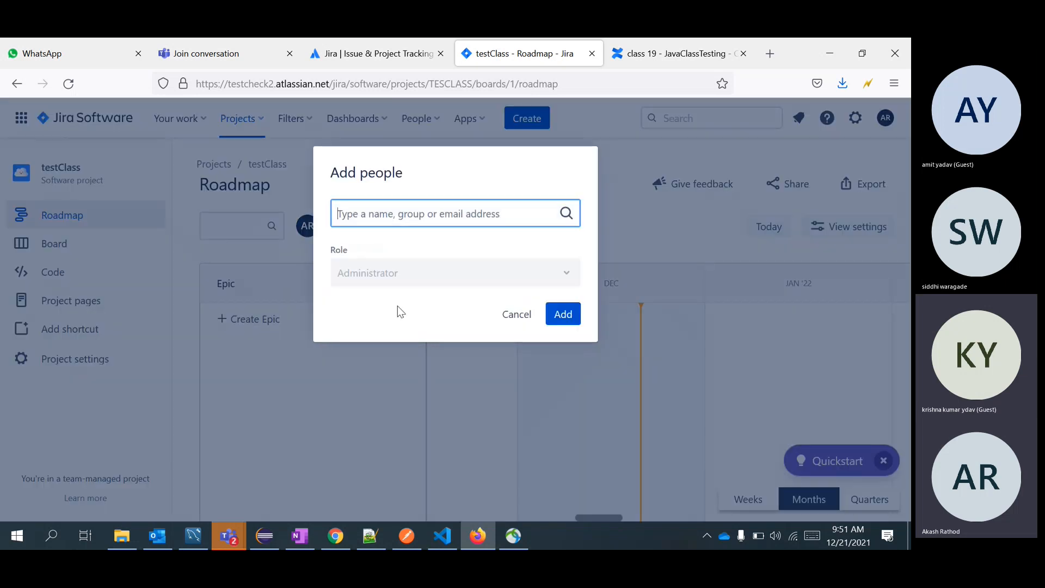
{"action": "left_click", "coordinate": [517, 316]}
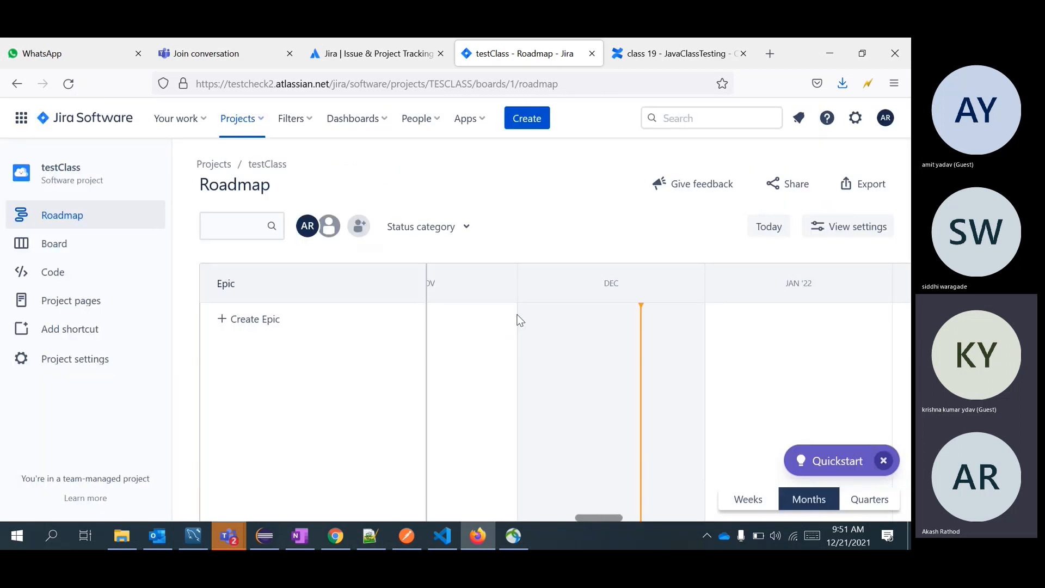
Create the epic 'test case for google login' on the roadmap.
{"action": "left_click", "coordinate": [240, 325]}
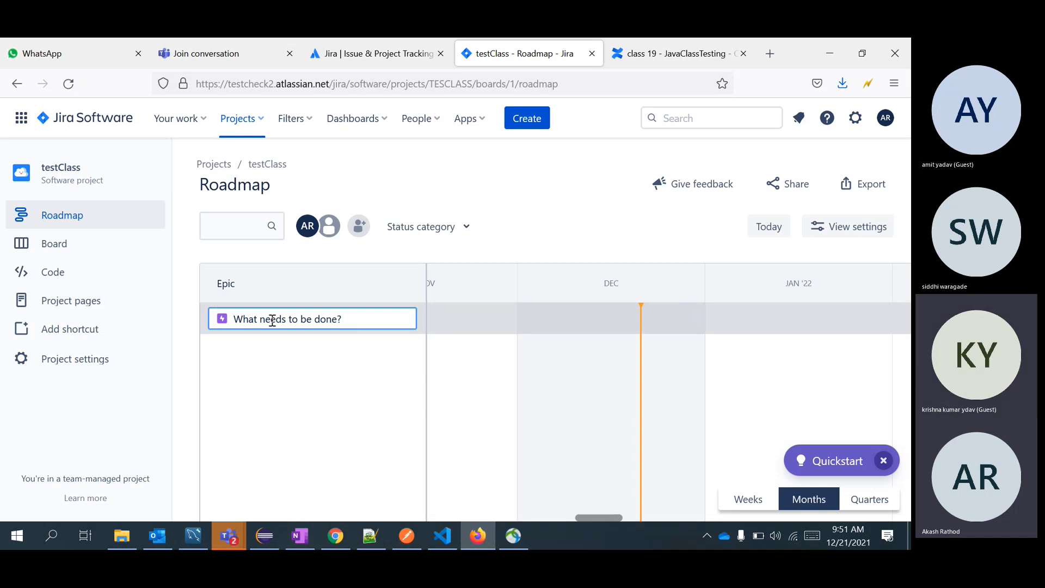
{"action": "type", "text": "testcase"}
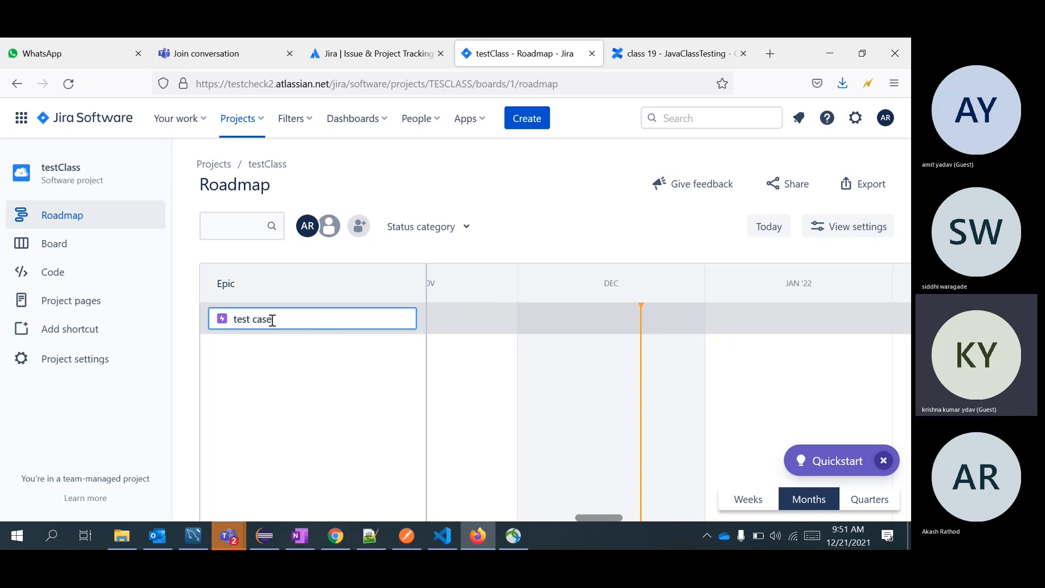
{"action": "type", "text": "  for fasc"}
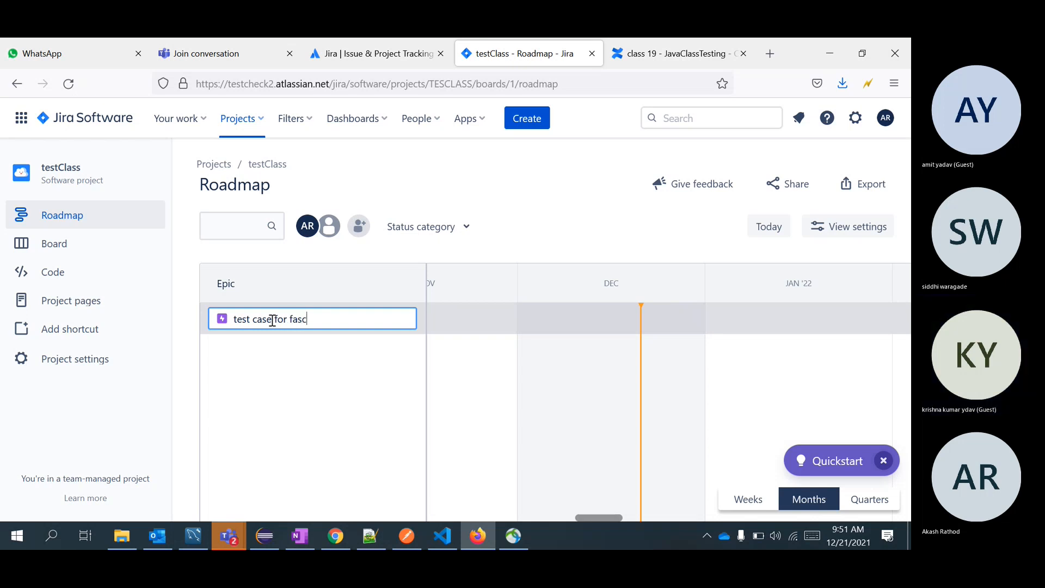
{"action": "type", "text": "book"}
{"action": "key", "text": "BackSpace"}
{"action": "key", "text": "BackSpace"}
{"action": "key", "text": "BackSpace"}
{"action": "key", "text": "BackSpace"}
{"action": "key", "text": "BackSpace"}
{"action": "key", "text": "BackSpace"}
{"action": "key", "text": "BackSpace"}
{"action": "key", "text": "BackSpace"}
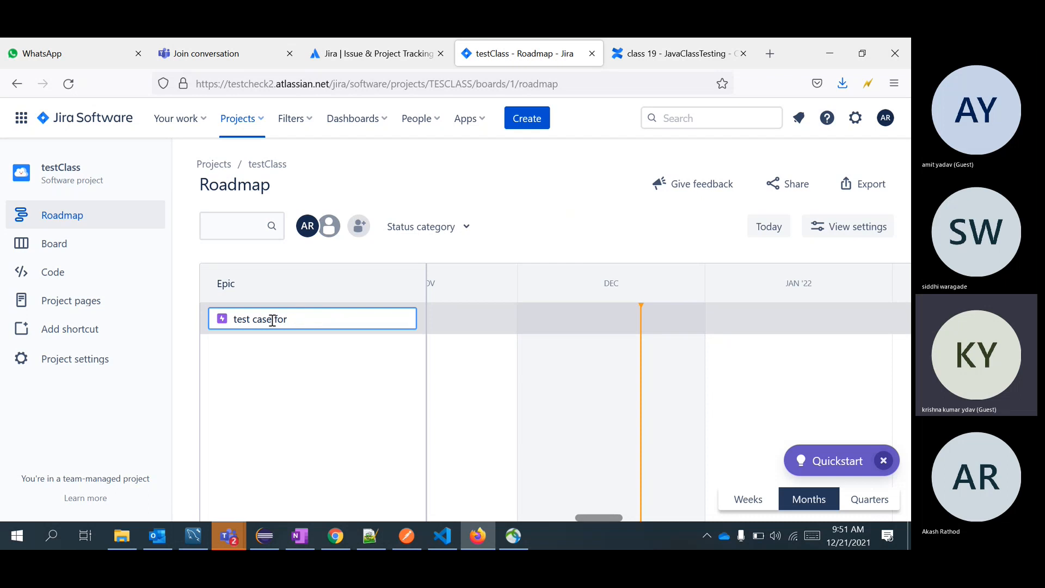
{"action": "type", "text": "go"}
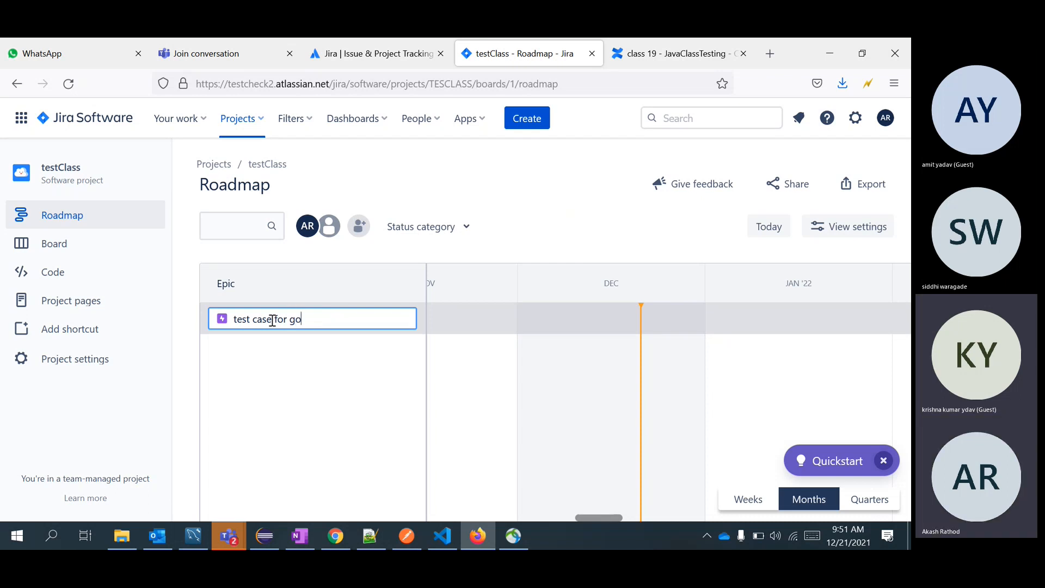
{"action": "type", "text": "ogle login"}
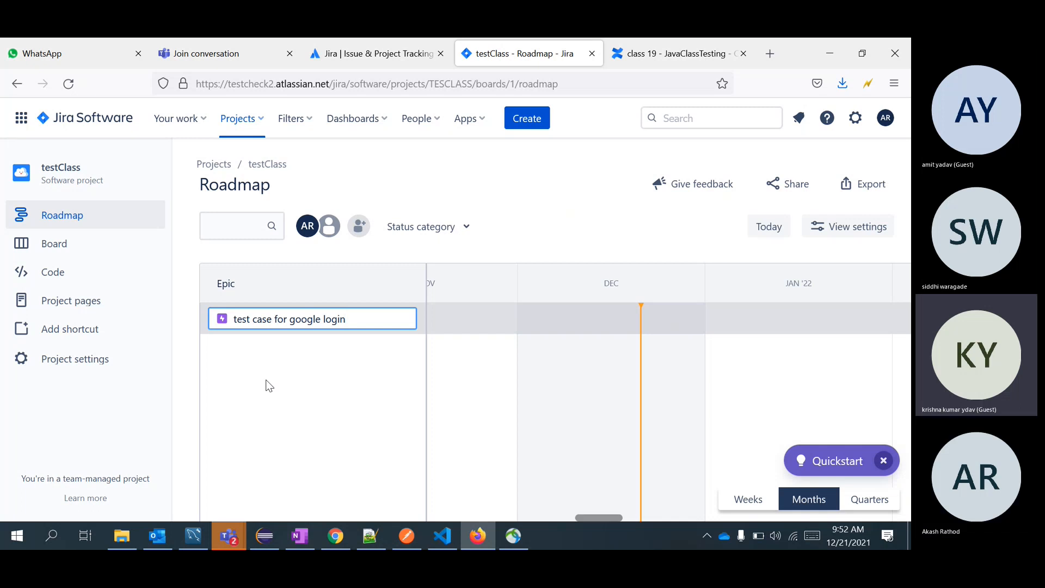
{"action": "key", "text": "Return"}
{"action": "left_click", "coordinate": [262, 350]}
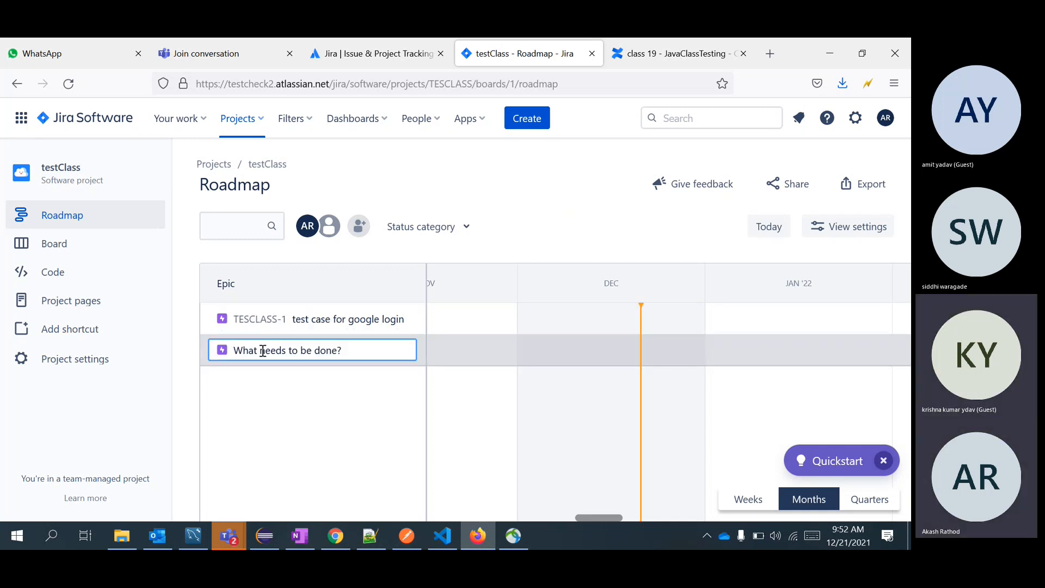
Add the epic 'Test case for send email', then switch to the Teams meeting.
{"action": "type", "text": "Test case for"}
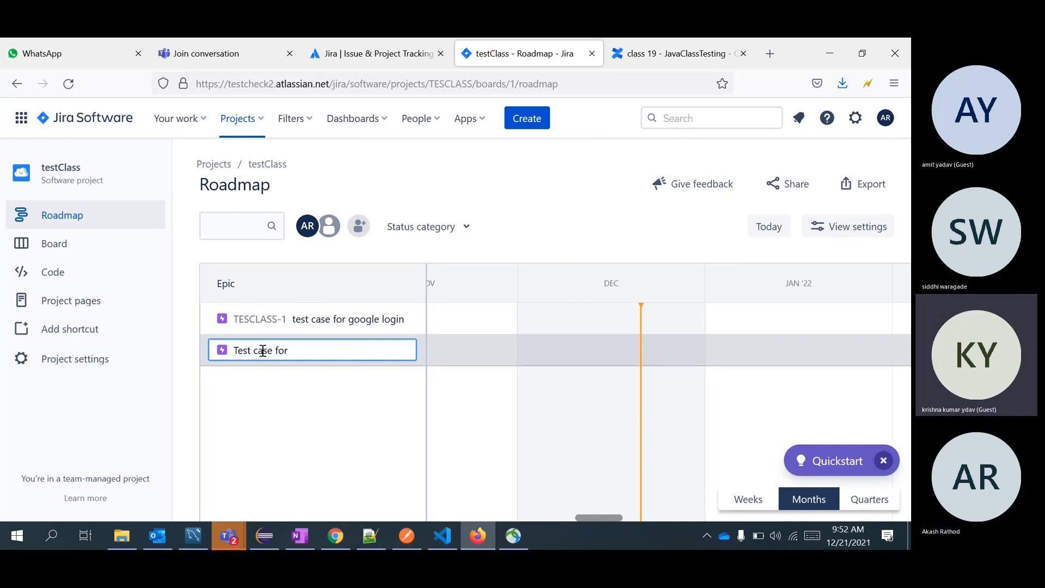
{"action": "type", "text": " send email"}
{"action": "key", "text": "Return"}
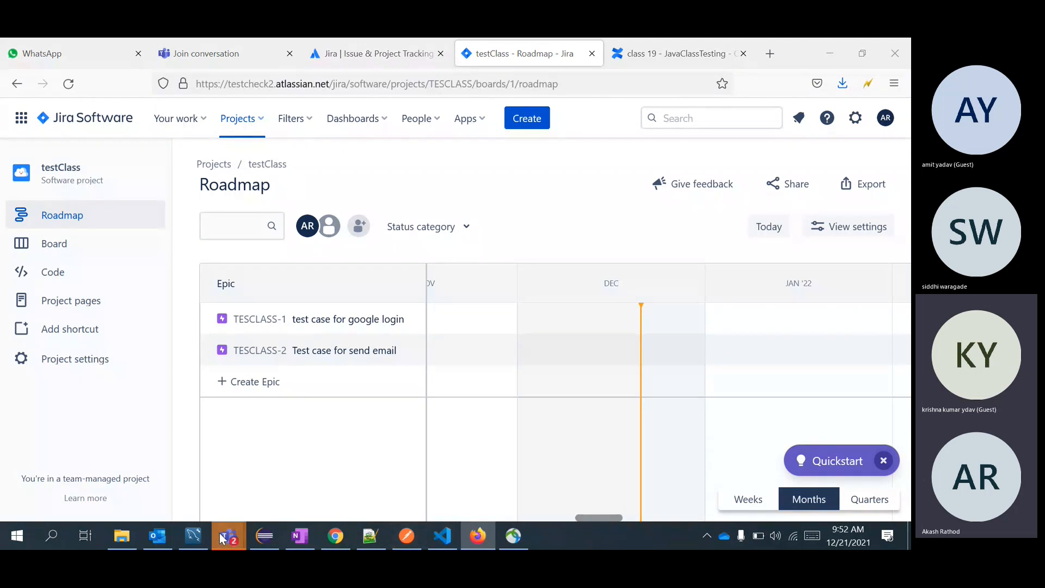
{"action": "mouse_move", "coordinate": [229, 536]}
{"action": "left_click", "coordinate": [308, 445]}
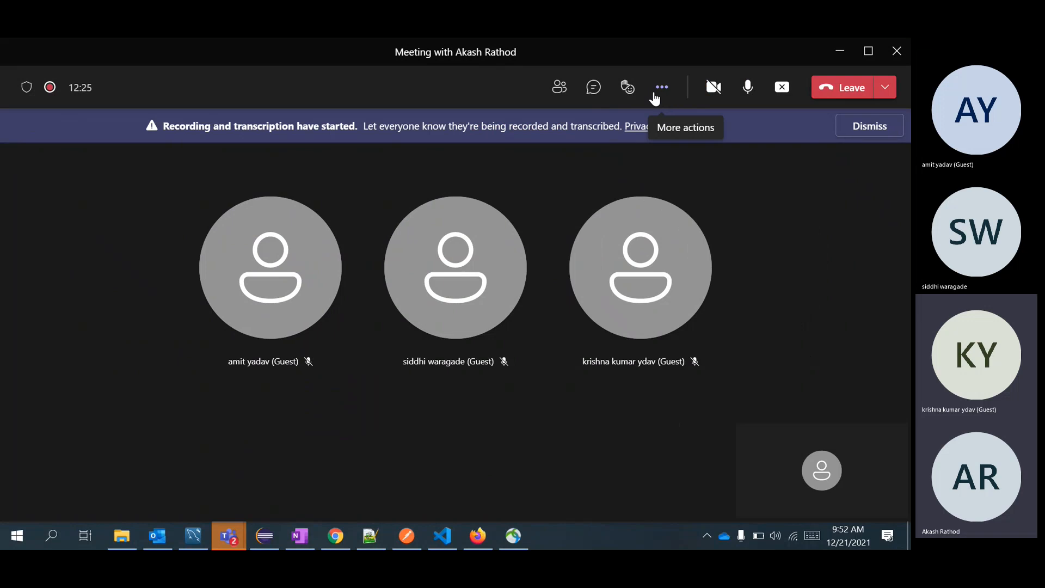
Stop the meeting transcription from More actions and minimize the Teams call window.
{"action": "left_click", "coordinate": [620, 90]}
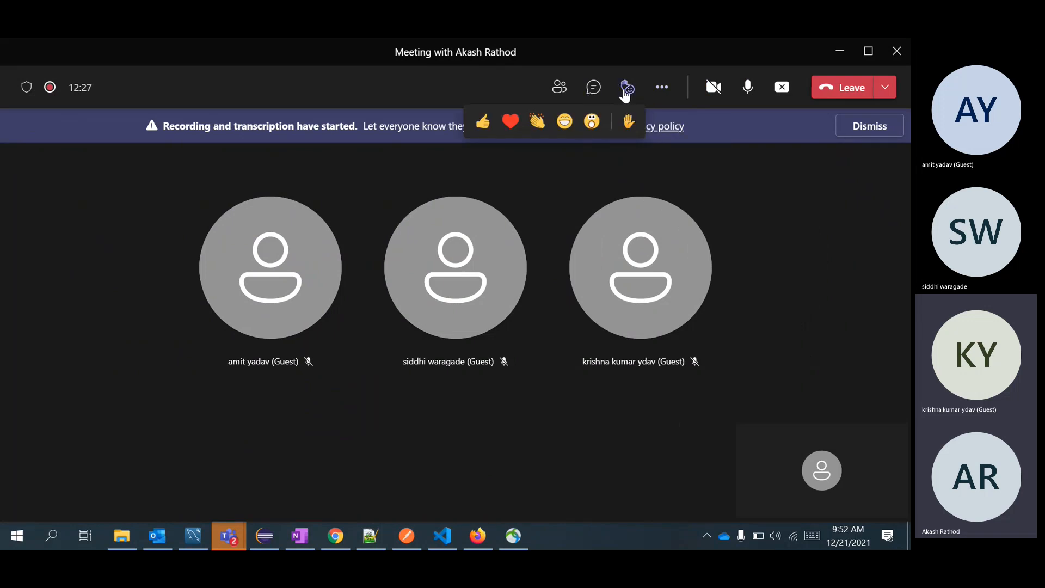
{"action": "left_click", "coordinate": [664, 90]}
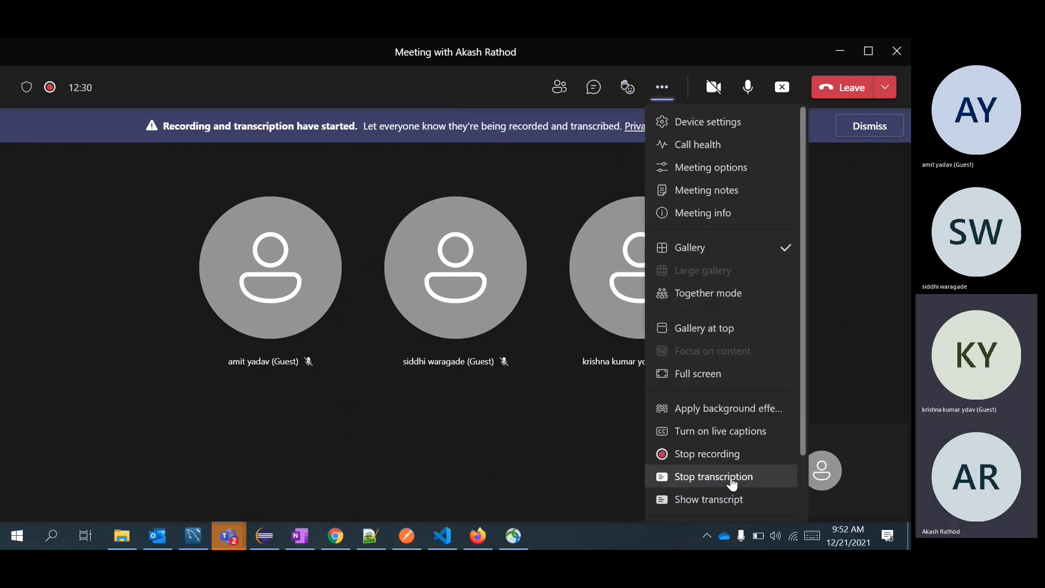
{"action": "left_click", "coordinate": [730, 479]}
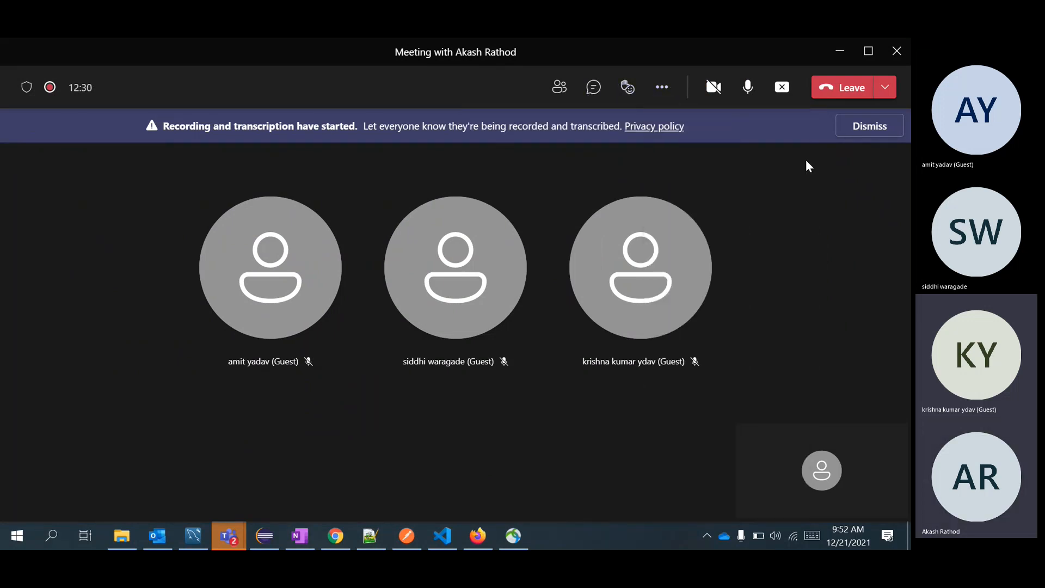
{"action": "left_click", "coordinate": [840, 53]}
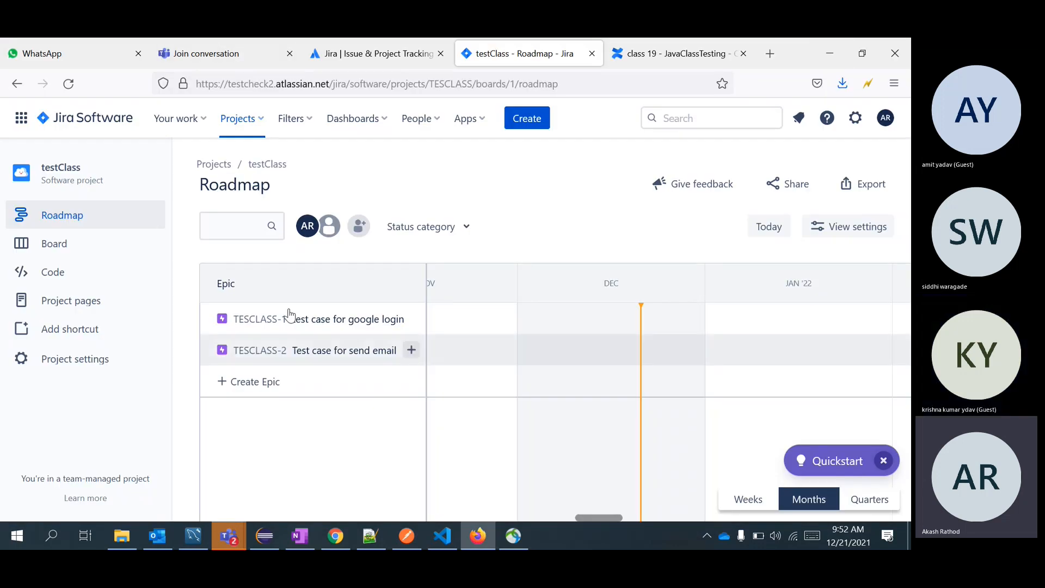
Open the Add people dialog, search a teammate's name, then clear the field.
{"action": "left_click", "coordinate": [360, 227]}
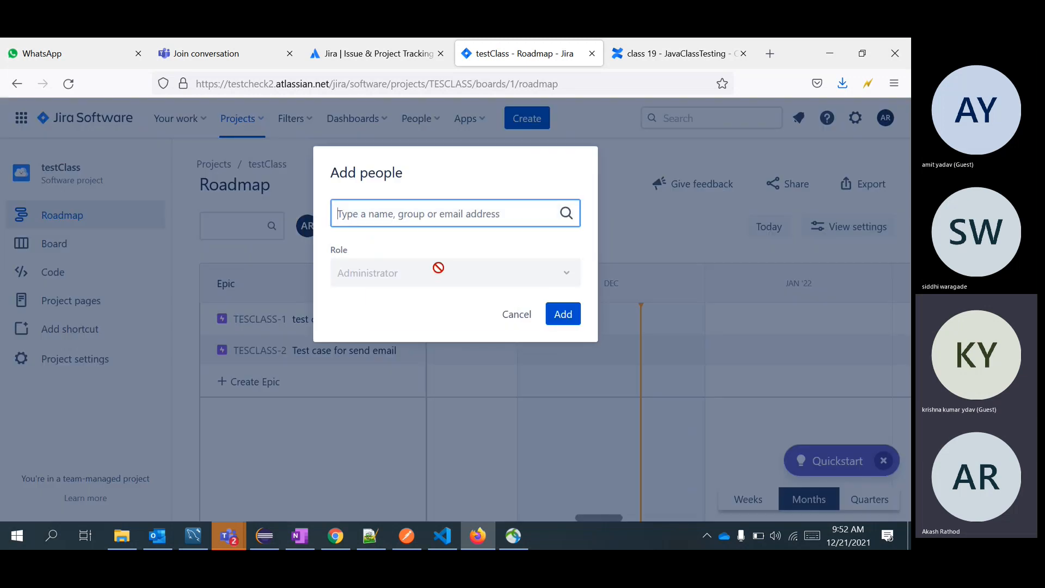
{"action": "type", "text": "sid"}
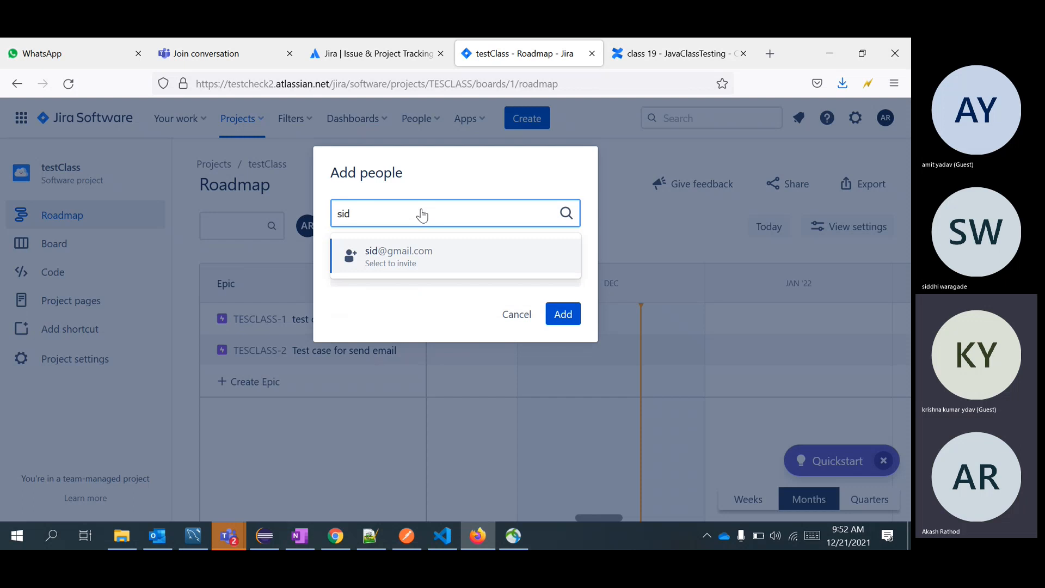
{"action": "key", "text": "BackSpace"}
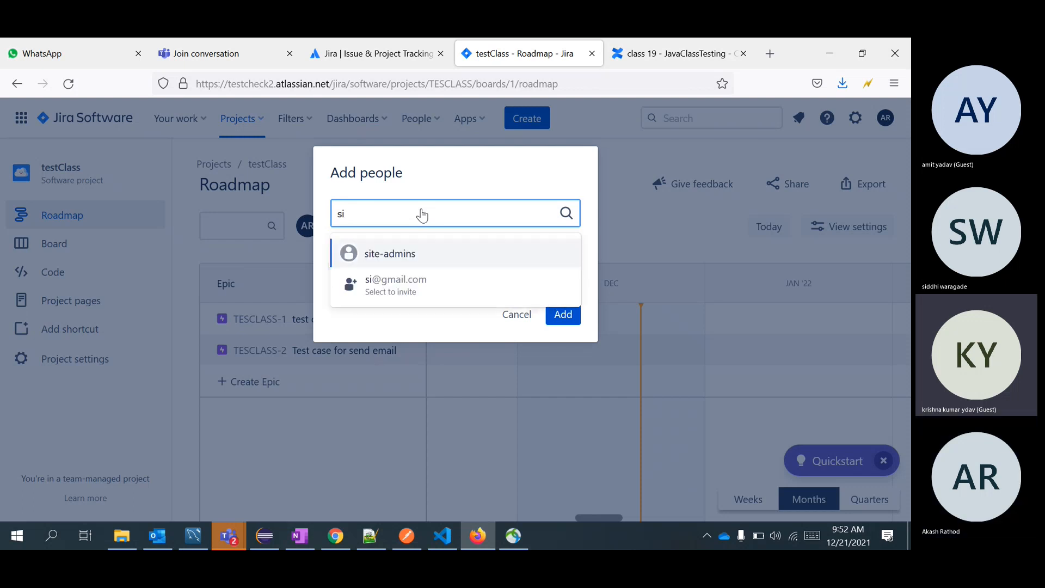
{"action": "key", "text": "BackSpace"}
{"action": "key", "text": "BackSpace"}
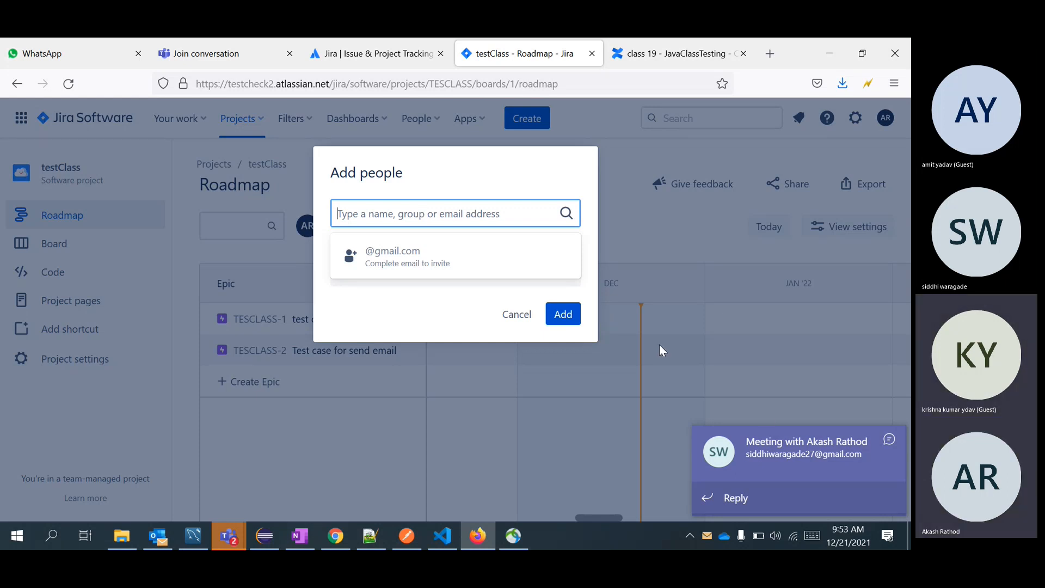
Copy the guest's e-mail address from the Teams chat and return to the call.
{"action": "left_click", "coordinate": [805, 460]}
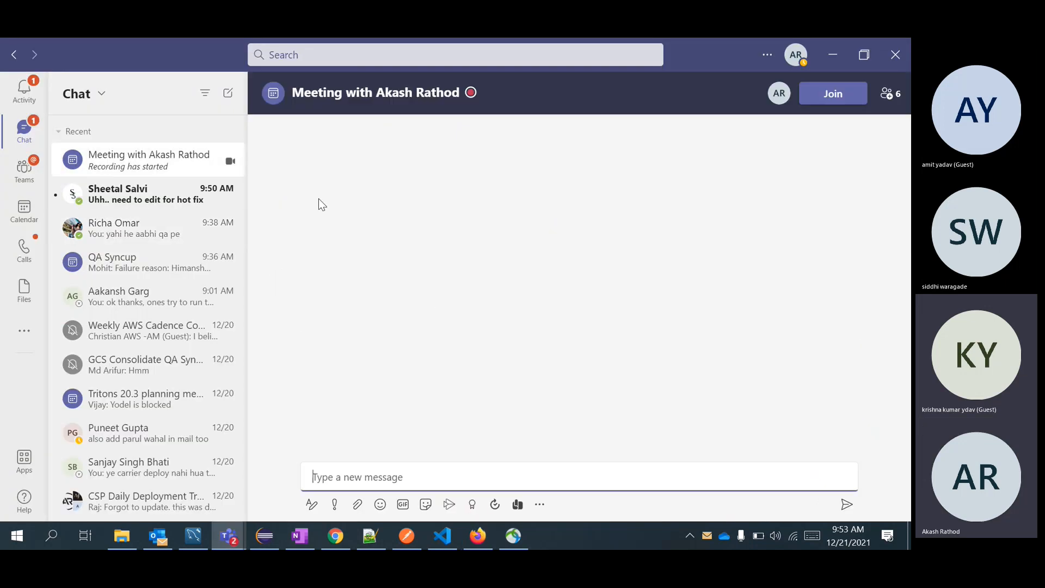
{"action": "left_click_drag", "start_coordinate": [448, 424], "coordinate": [311, 424]}
{"action": "key", "text": "ctrl+c"}
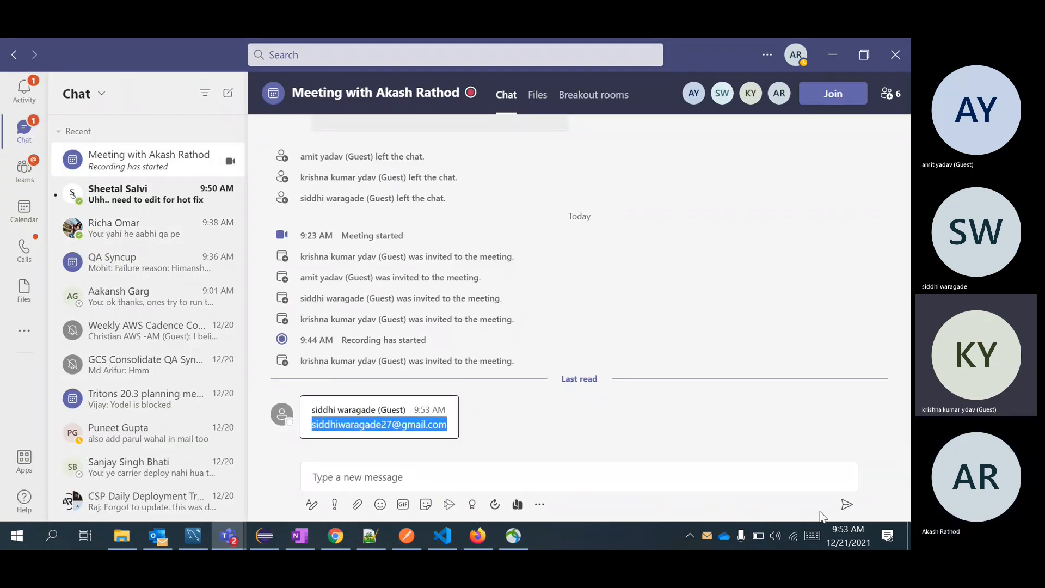
{"action": "left_click", "coordinate": [809, 453]}
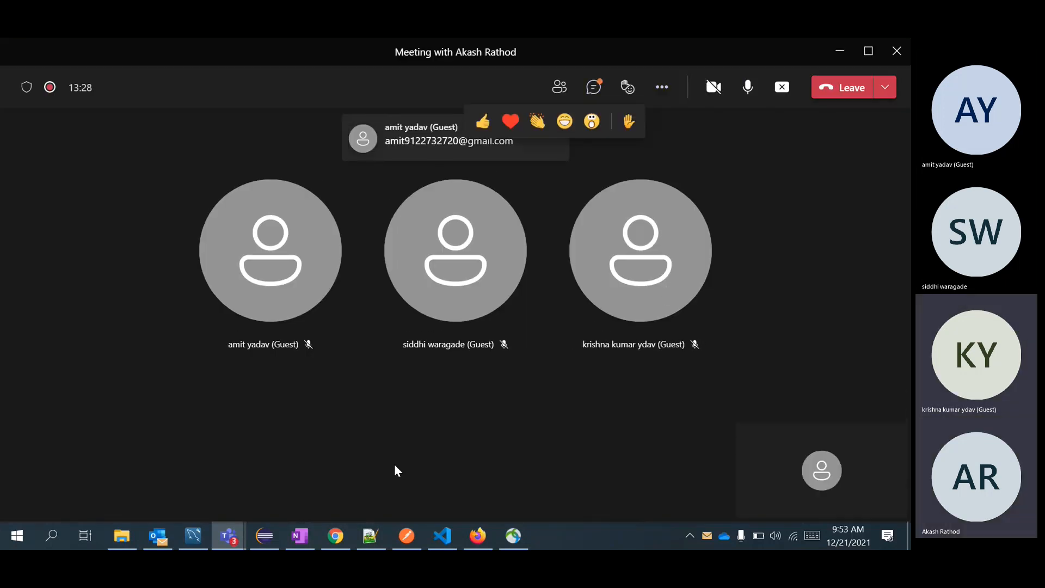
Invite two guests to testClass by pasted and typed e-mail addresses, then send.
{"action": "left_click", "coordinate": [472, 543]}
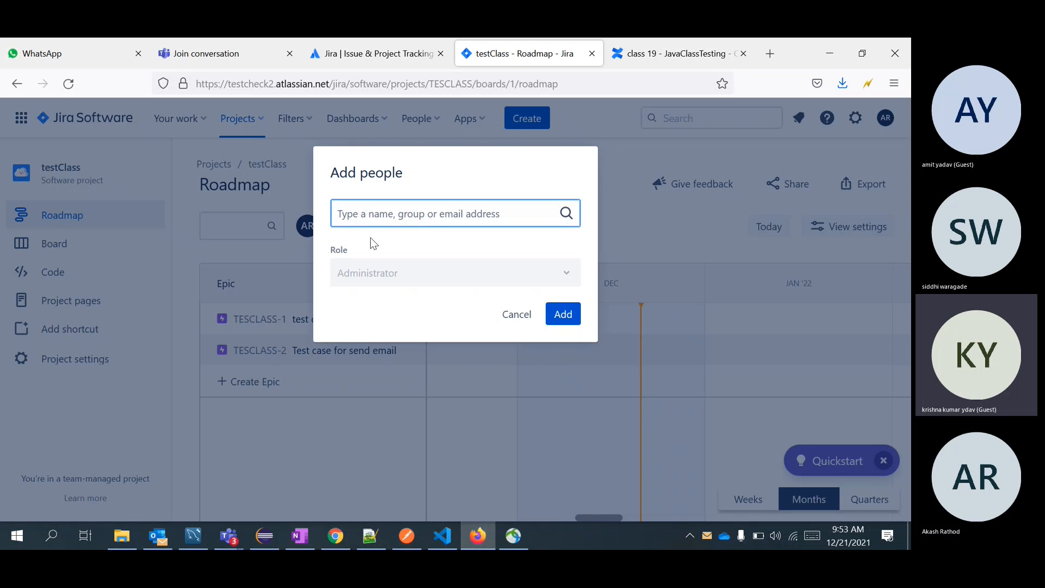
{"action": "key", "text": "ctrl+v"}
{"action": "left_click", "coordinate": [463, 256]}
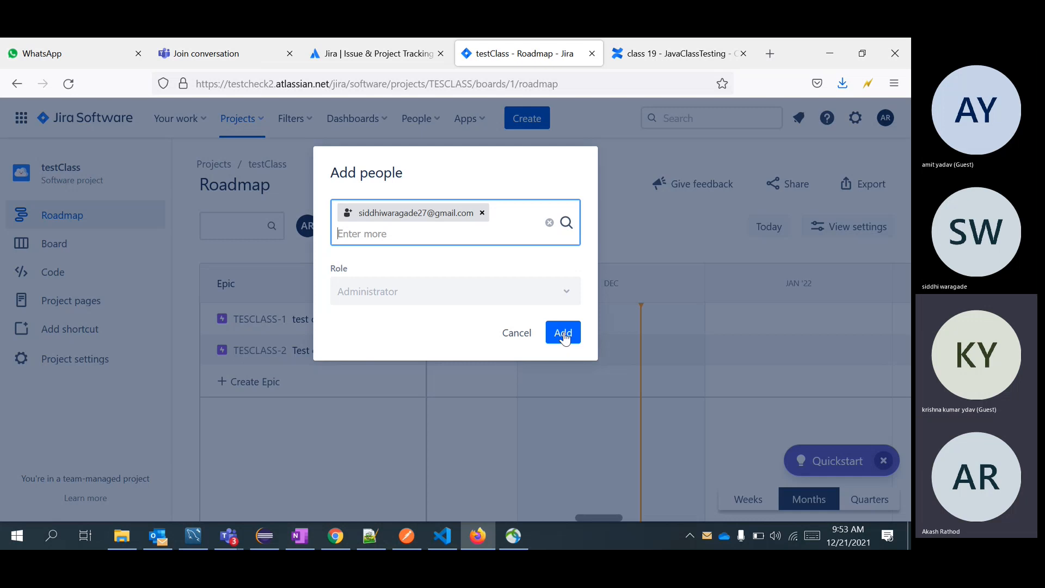
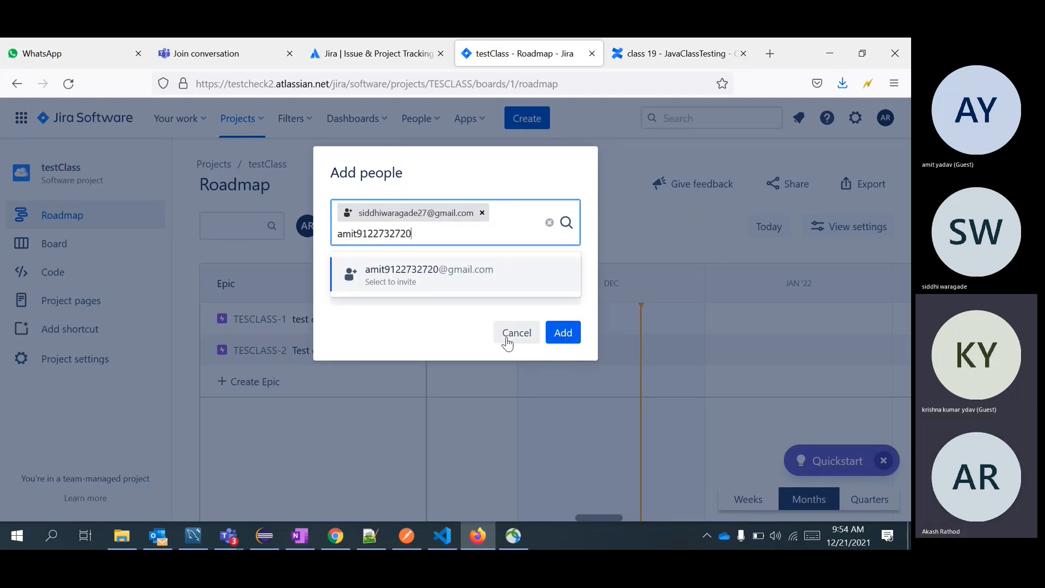
{"action": "left_click", "coordinate": [478, 275]}
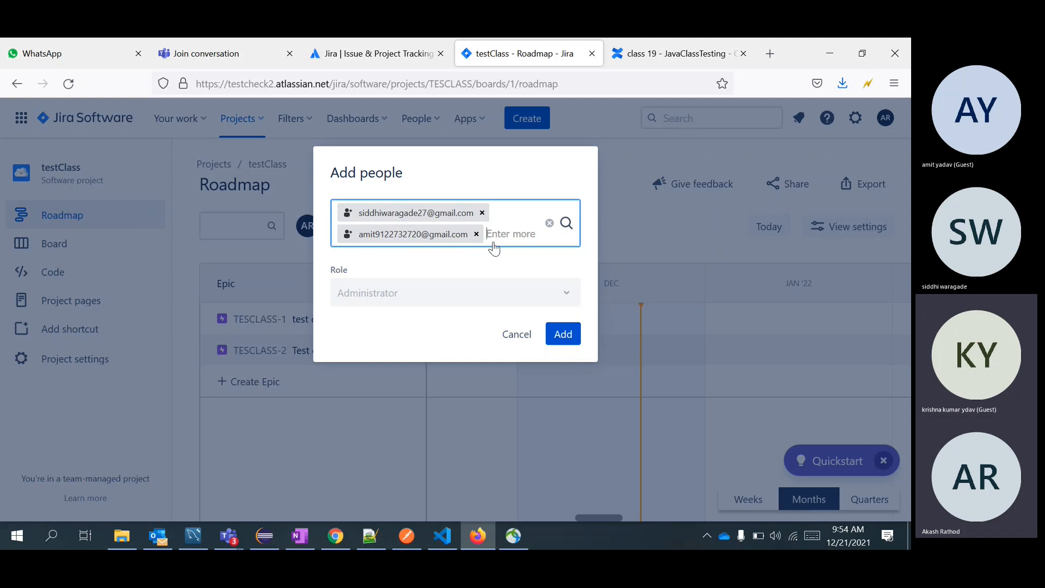
{"action": "left_click", "coordinate": [564, 335]}
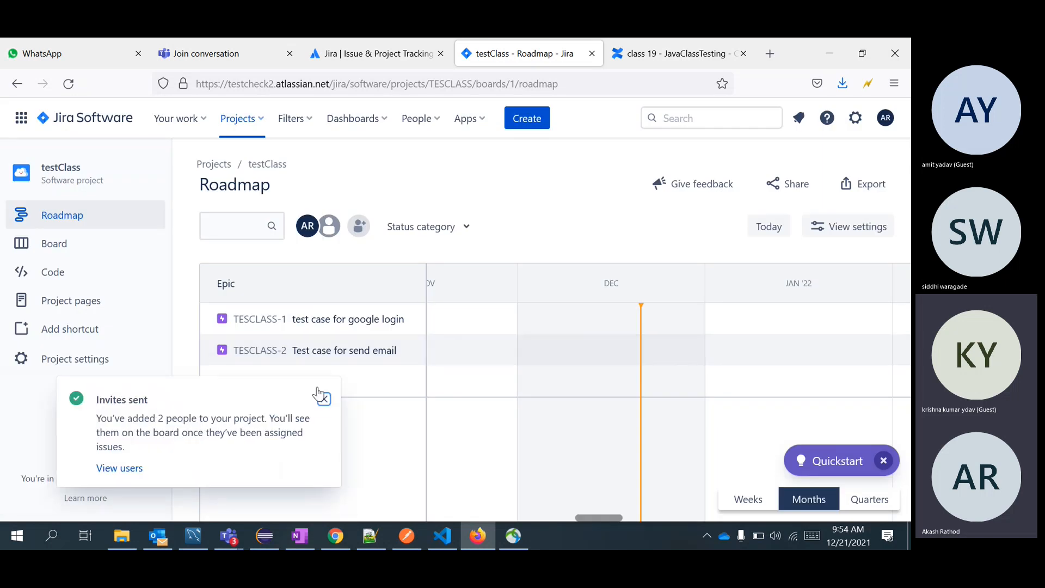
{"action": "left_click", "coordinate": [323, 400]}
Set the Assignee of epic TESCLASS-1 to the invited guest by name search.
{"action": "left_click", "coordinate": [286, 321]}
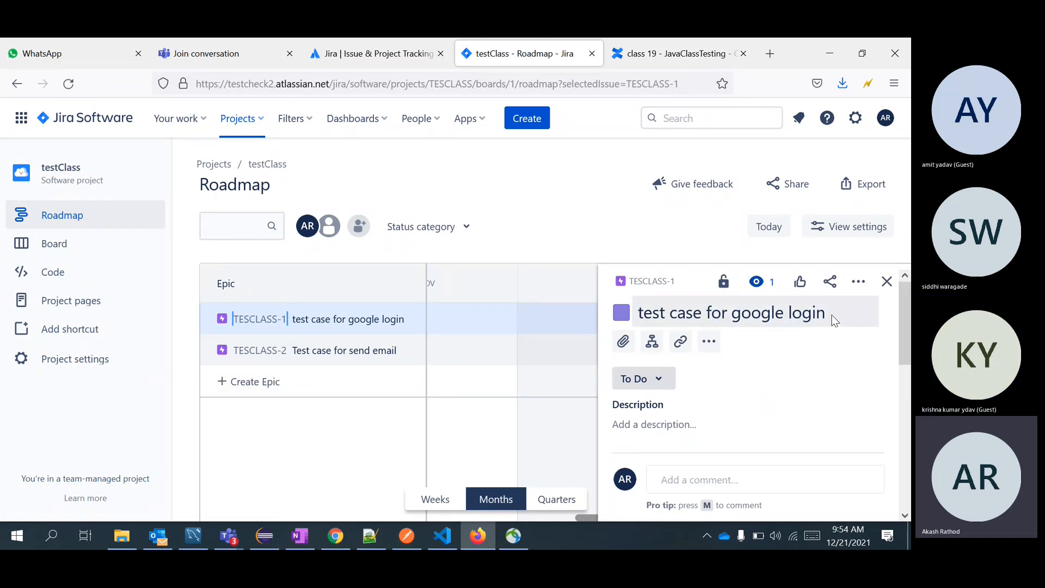
{"action": "scroll", "coordinate": [732, 440], "scroll_direction": "down", "scroll_amount": 5}
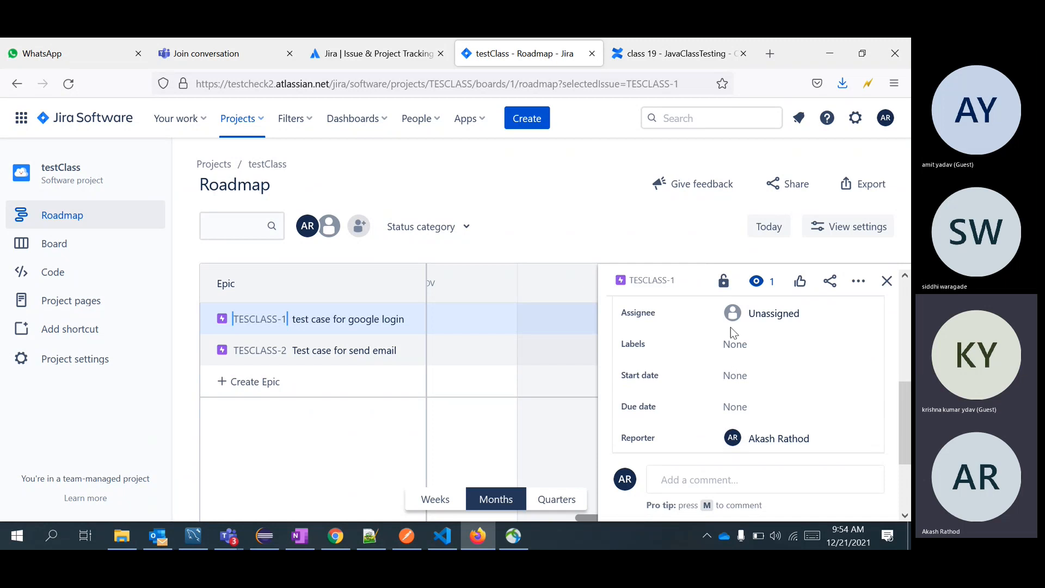
{"action": "left_click", "coordinate": [811, 309]}
{"action": "type", "text": "sid"}
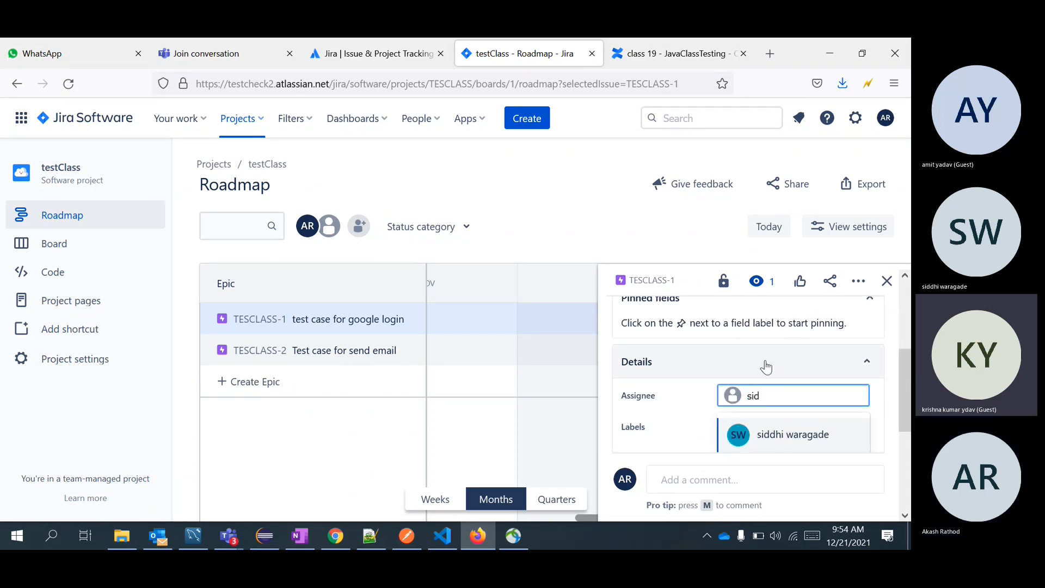
{"action": "scroll", "coordinate": [766, 368], "scroll_direction": "down", "scroll_amount": 1}
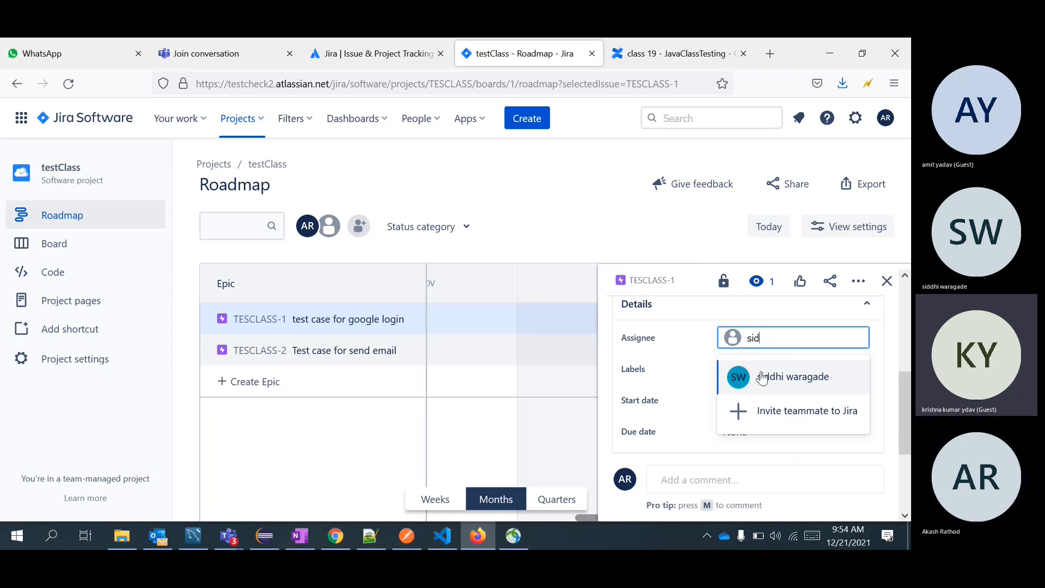
{"action": "key", "text": "alt+Tab"}
{"action": "key", "text": "alt+Tab"}
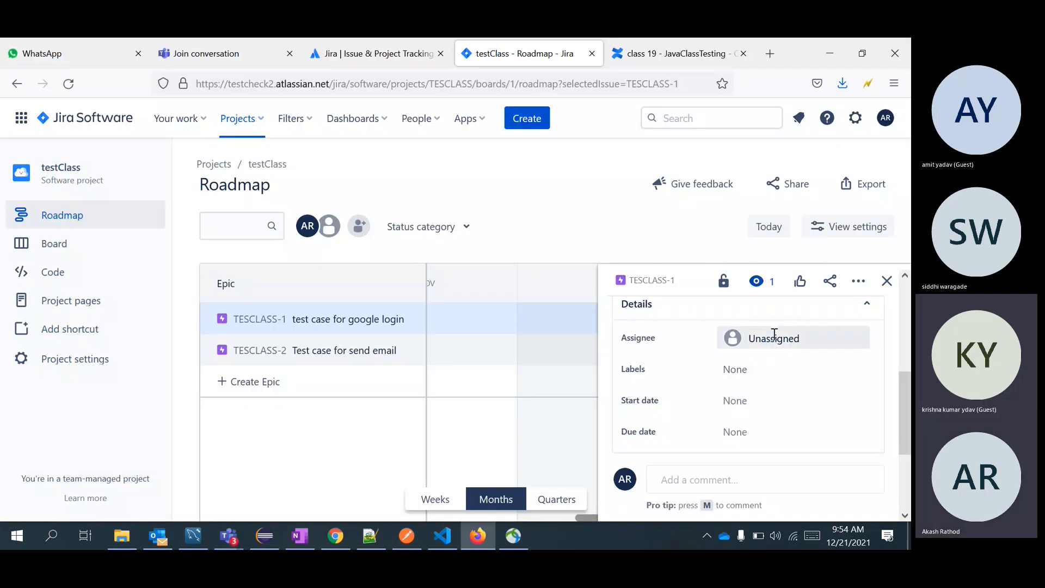
{"action": "left_click", "coordinate": [774, 334]}
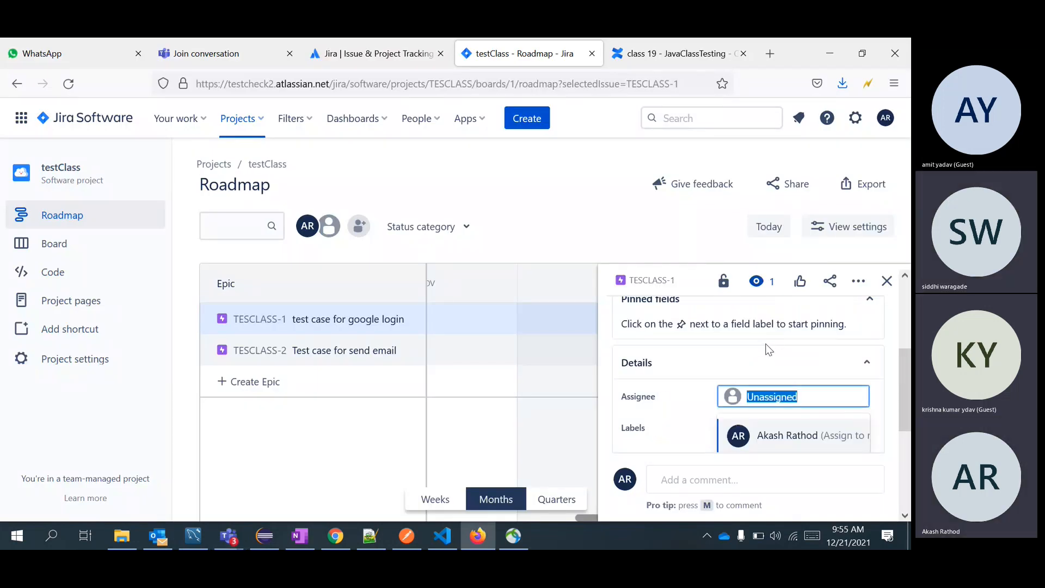
{"action": "type", "text": "sid"}
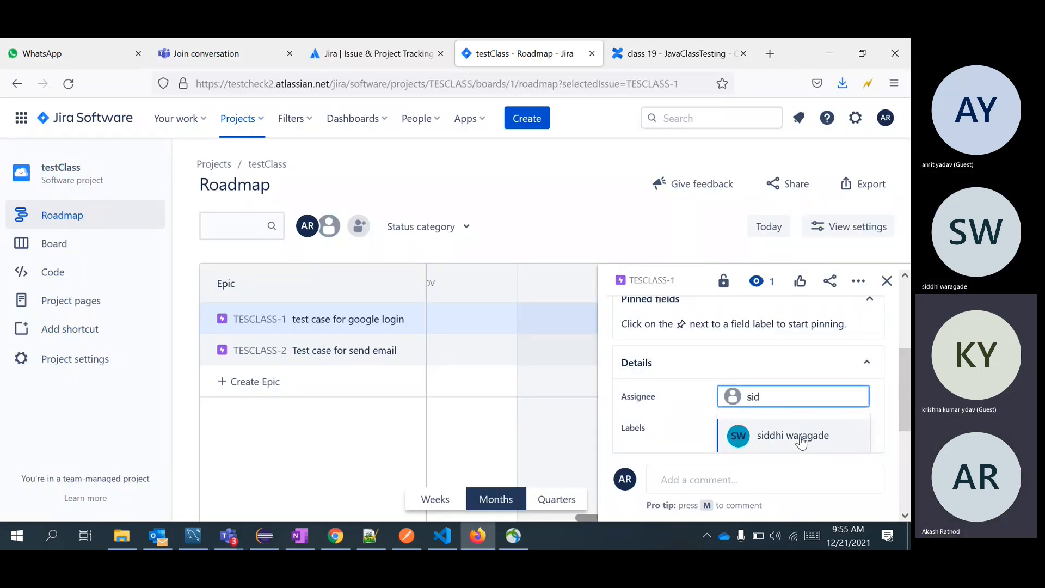
{"action": "key", "text": "Return"}
{"action": "scroll", "coordinate": [701, 383], "scroll_direction": "down", "scroll_amount": 5}
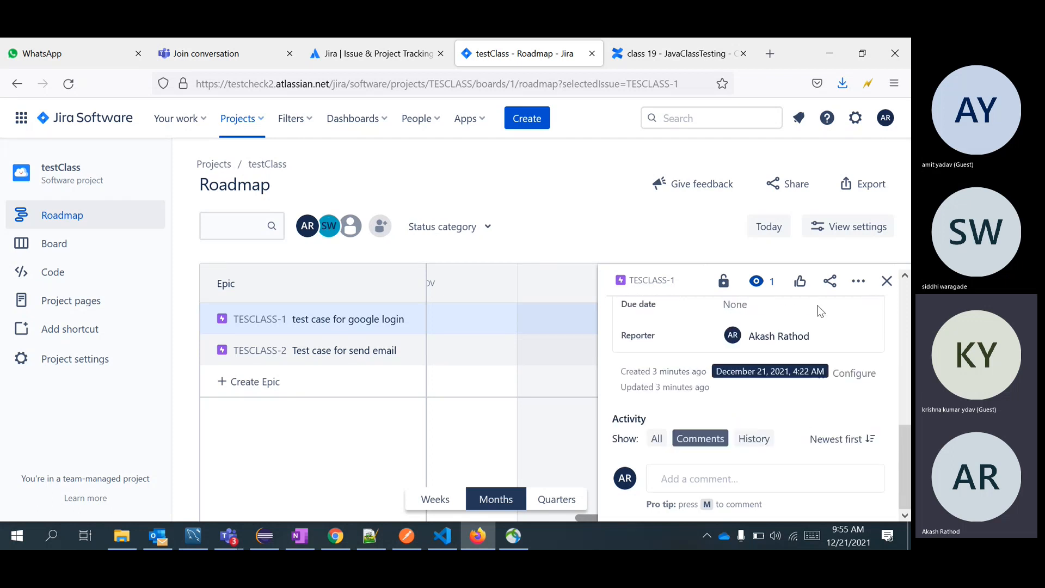
{"action": "left_click", "coordinate": [886, 281]}
{"action": "left_click", "coordinate": [315, 323]}
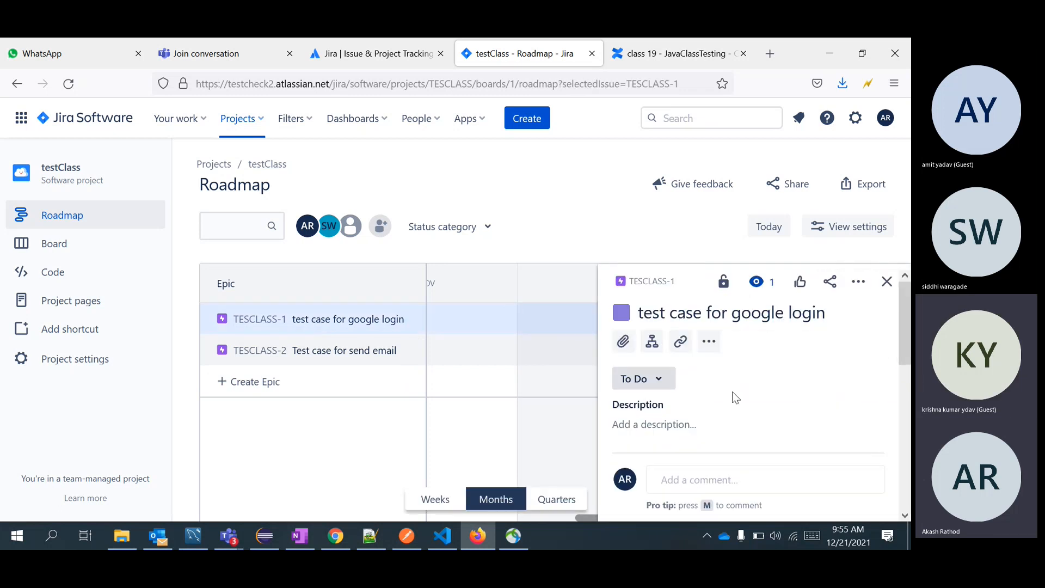
Set the browser page zoom to 80%.
{"action": "left_click", "coordinate": [894, 83]}
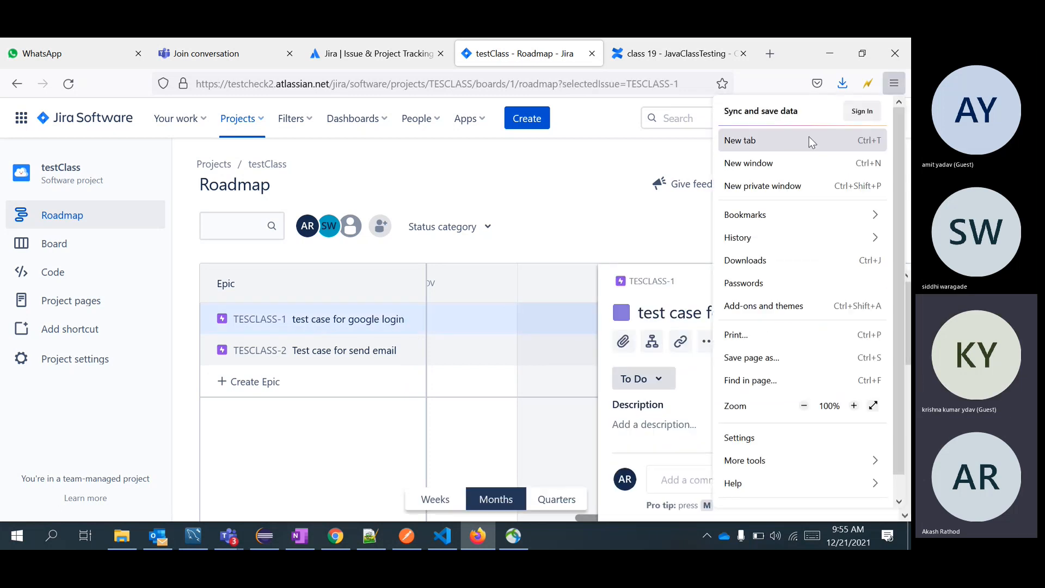
{"action": "left_click", "coordinate": [804, 405]}
{"action": "left_click", "coordinate": [803, 406]}
{"action": "left_click", "coordinate": [500, 274]}
{"action": "left_click", "coordinate": [513, 274]}
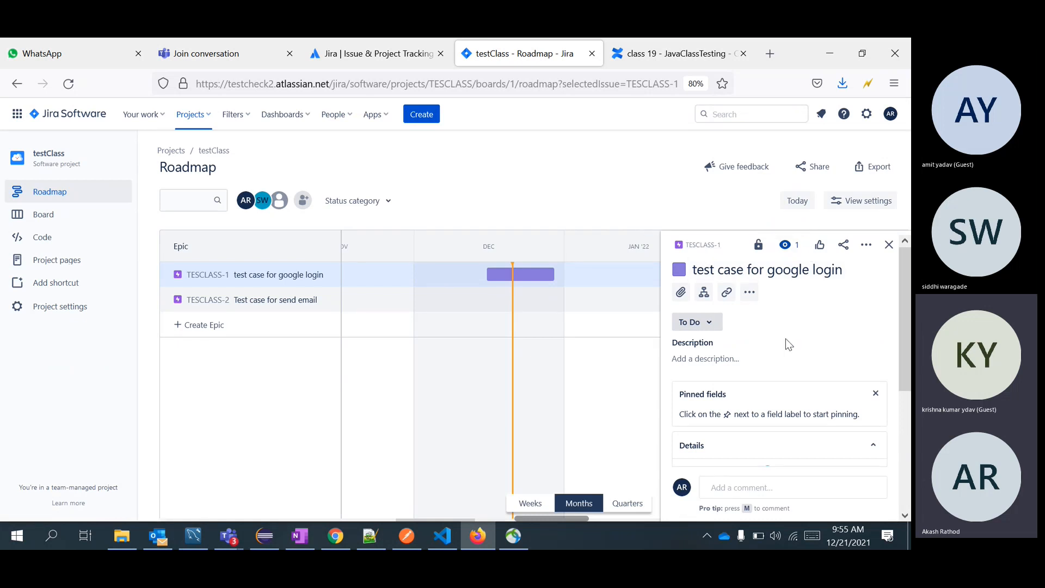
Inspect TESCLASS-1's title, description and actions menu without changing anything.
{"action": "left_click", "coordinate": [753, 272]}
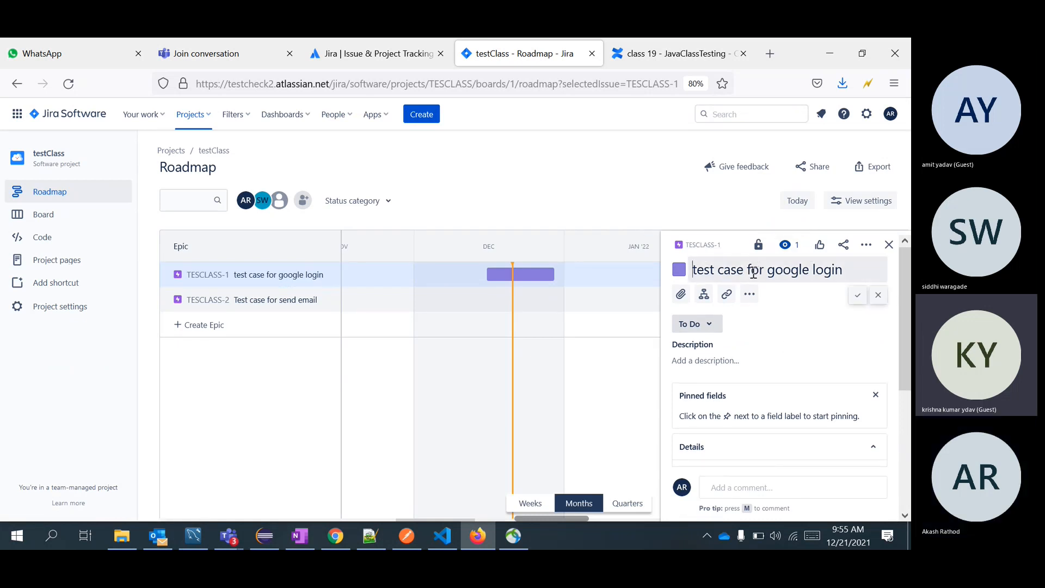
{"action": "left_click", "coordinate": [818, 356]}
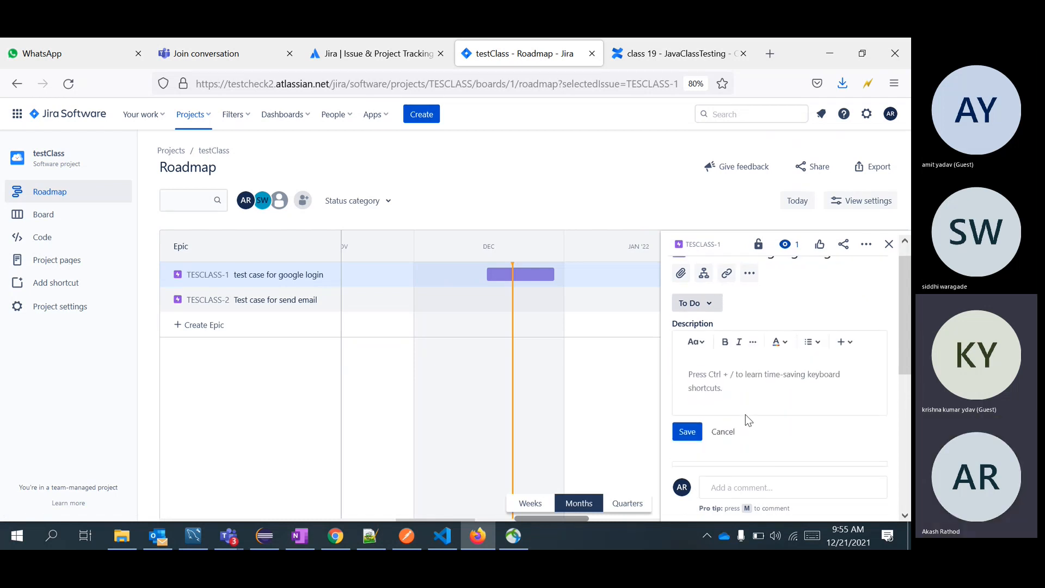
{"action": "scroll", "coordinate": [745, 413], "scroll_direction": "down", "scroll_amount": 5}
{"action": "left_click", "coordinate": [866, 244]}
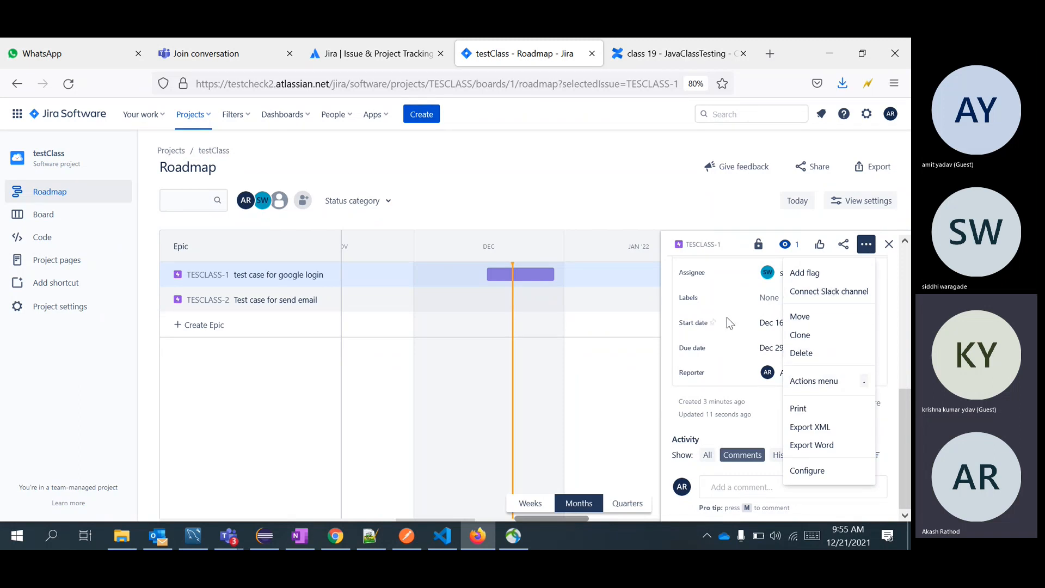
{"action": "left_click", "coordinate": [729, 418]}
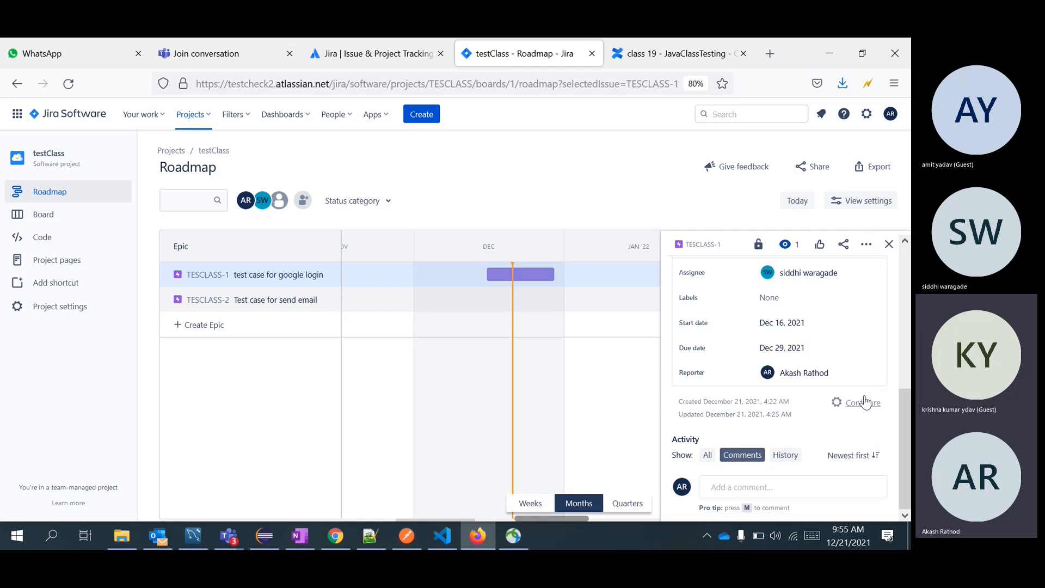
{"action": "scroll", "coordinate": [790, 360], "scroll_direction": "up", "scroll_amount": 5}
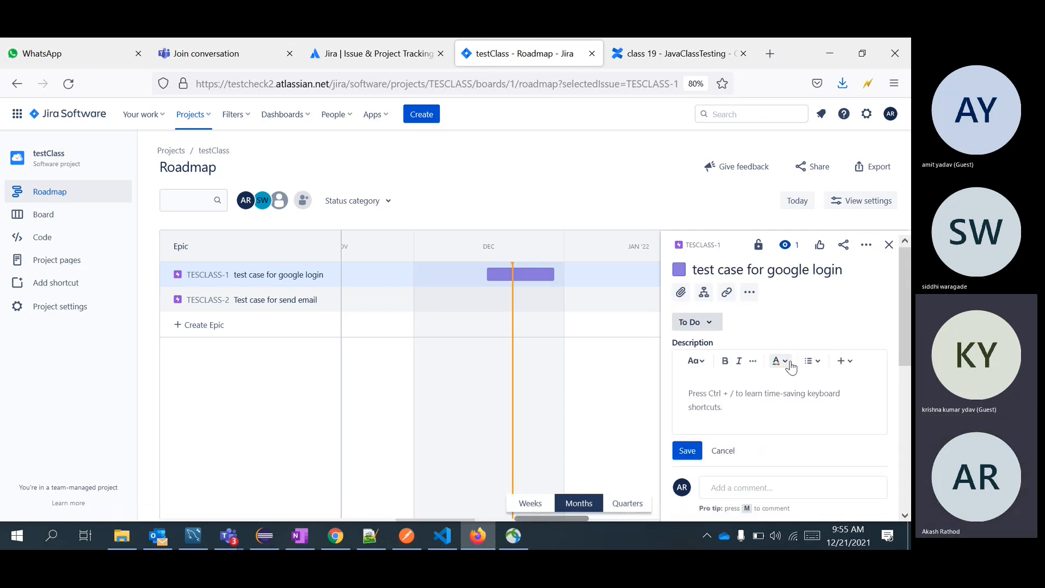
Open TESCLASS-1 in a new background tab and reopen its details panel.
{"action": "middle_click", "coordinate": [203, 276]}
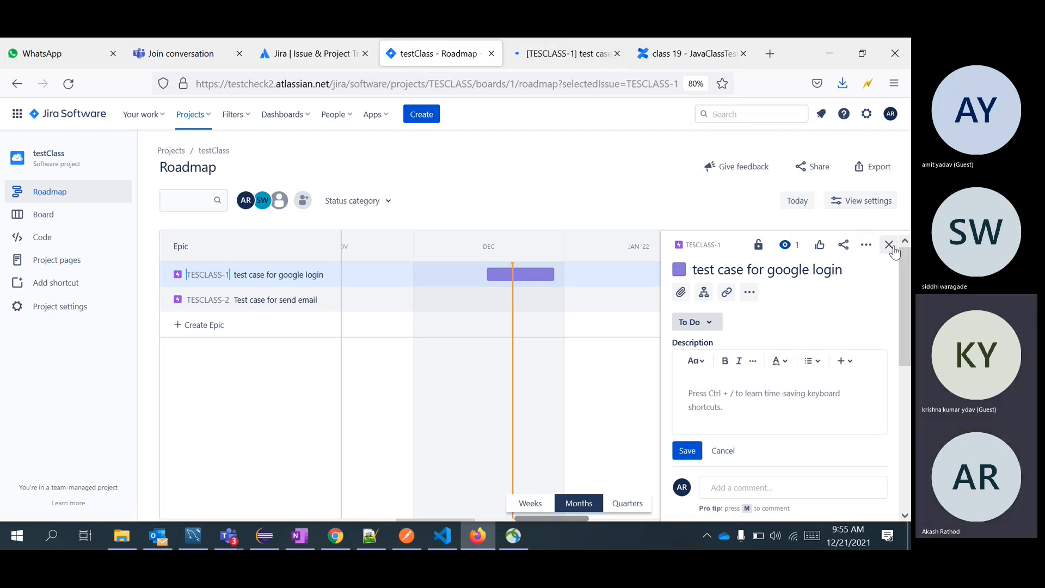
{"action": "left_click", "coordinate": [889, 244]}
{"action": "left_click", "coordinate": [211, 275]}
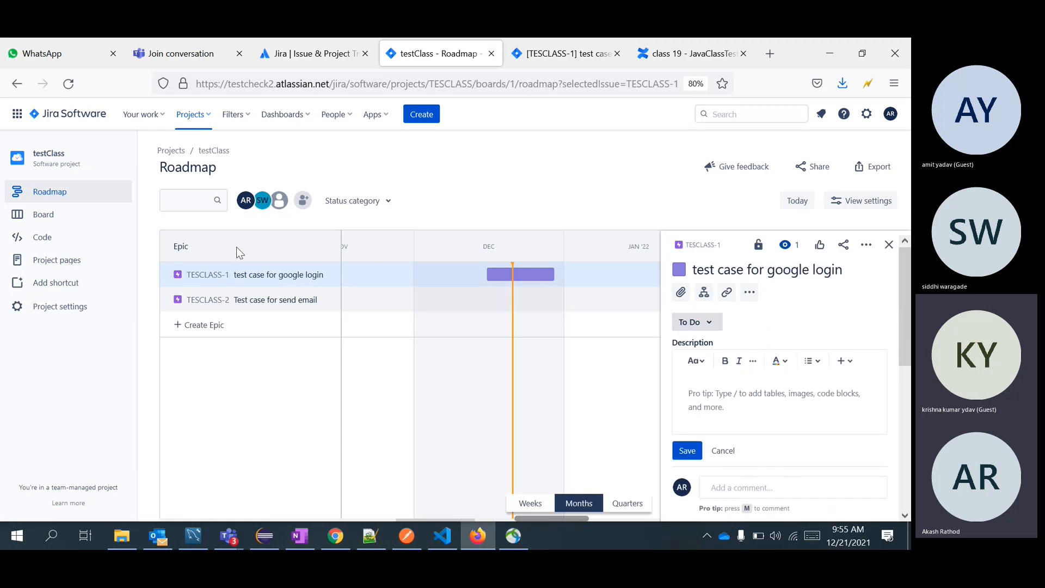
Comment 'please write and attach test case for google login' on TESCLASS-1, then view the class 19 page.
{"action": "left_click", "coordinate": [577, 46]}
{"action": "left_click", "coordinate": [456, 413]}
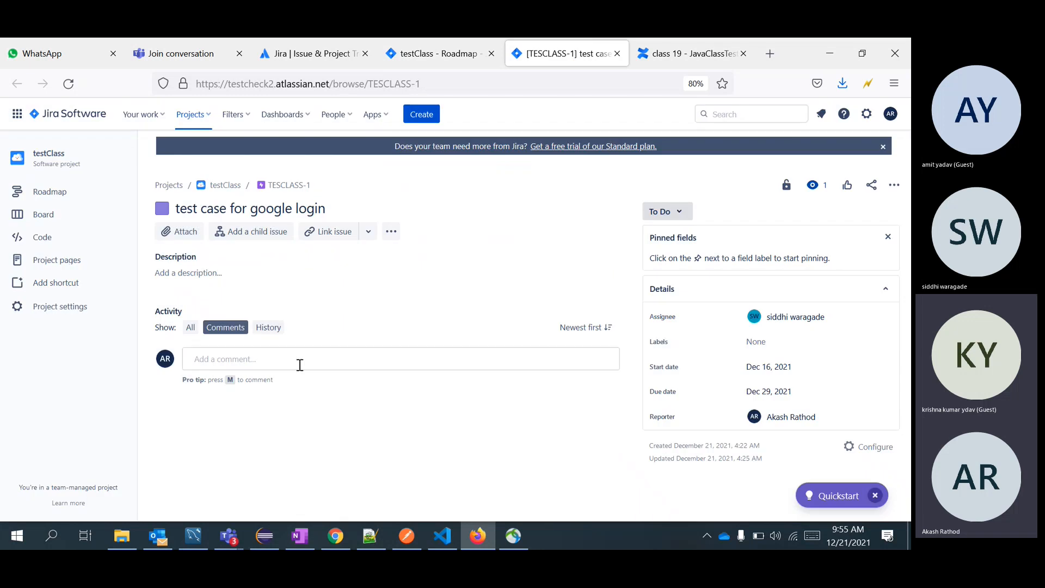
{"action": "left_click", "coordinate": [298, 362]}
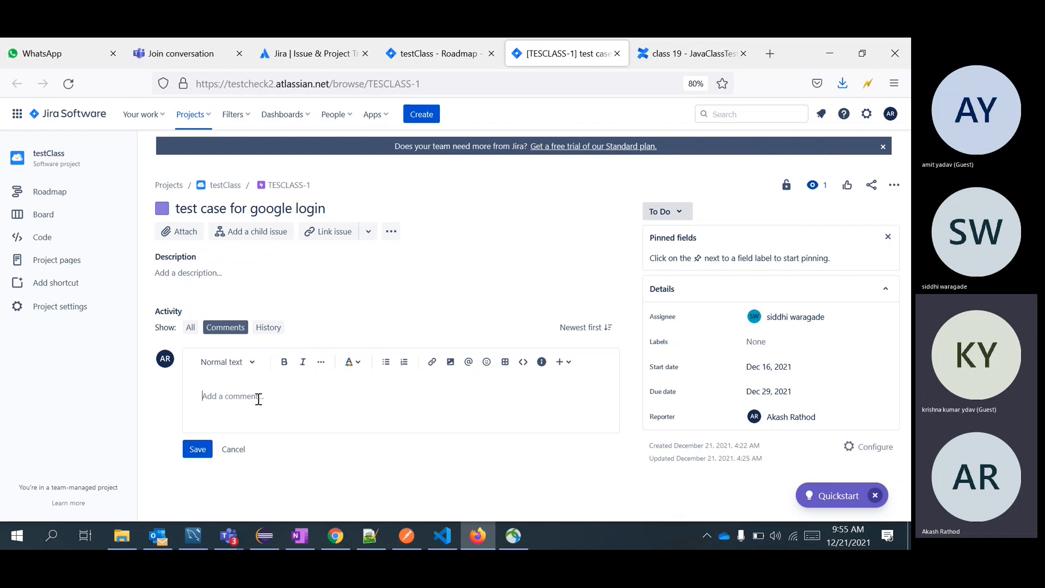
{"action": "type", "text": "please w"}
{"action": "type", "text": "google login"}
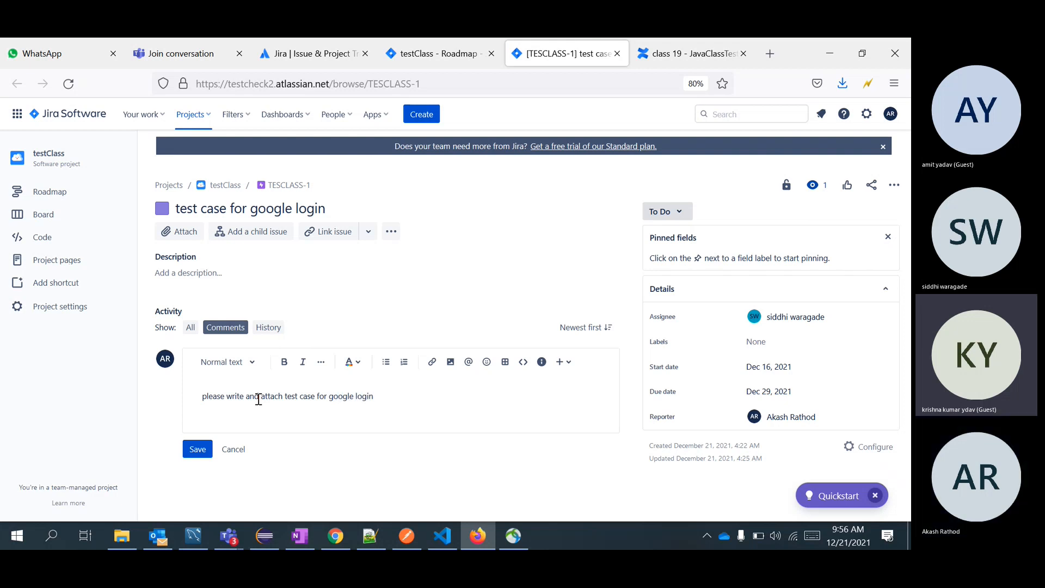
{"action": "left_click", "coordinate": [198, 449]}
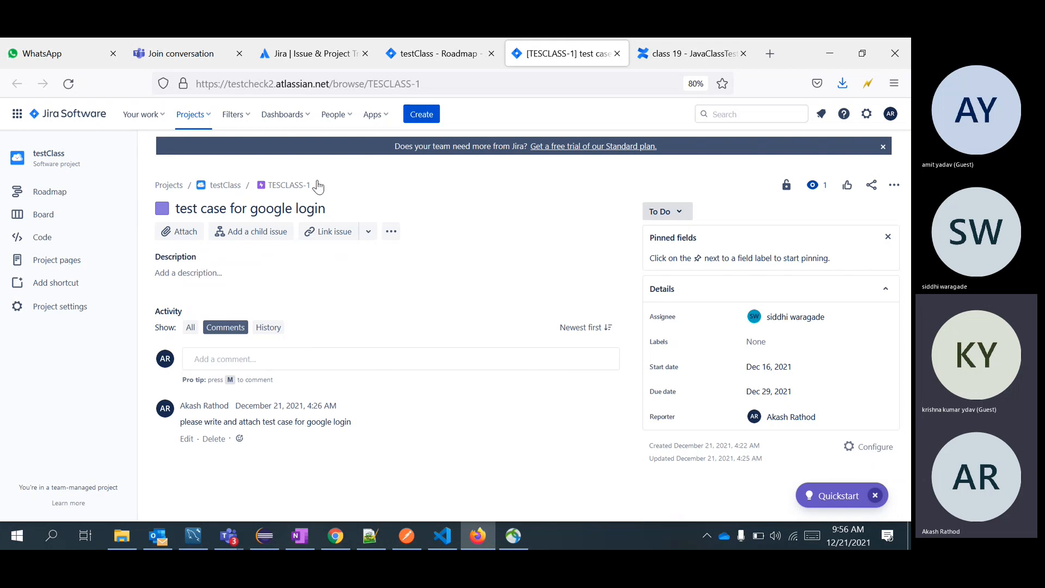
{"action": "left_click", "coordinate": [694, 46]}
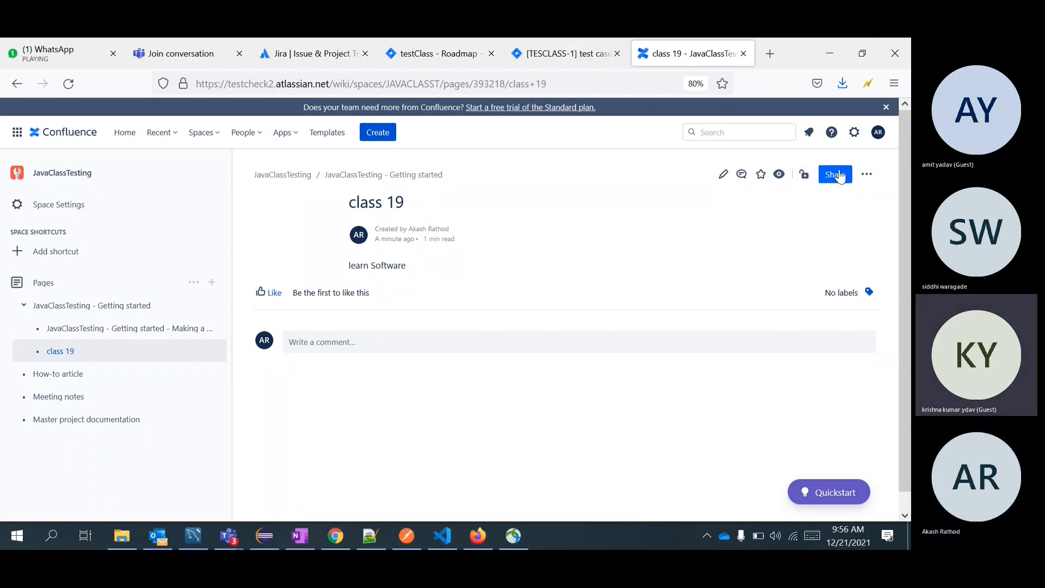
Open the JavaClassTesting - Getting started Confluence page, then minimize the browser to reveal the Teams meeting.
{"action": "left_click", "coordinate": [61, 306]}
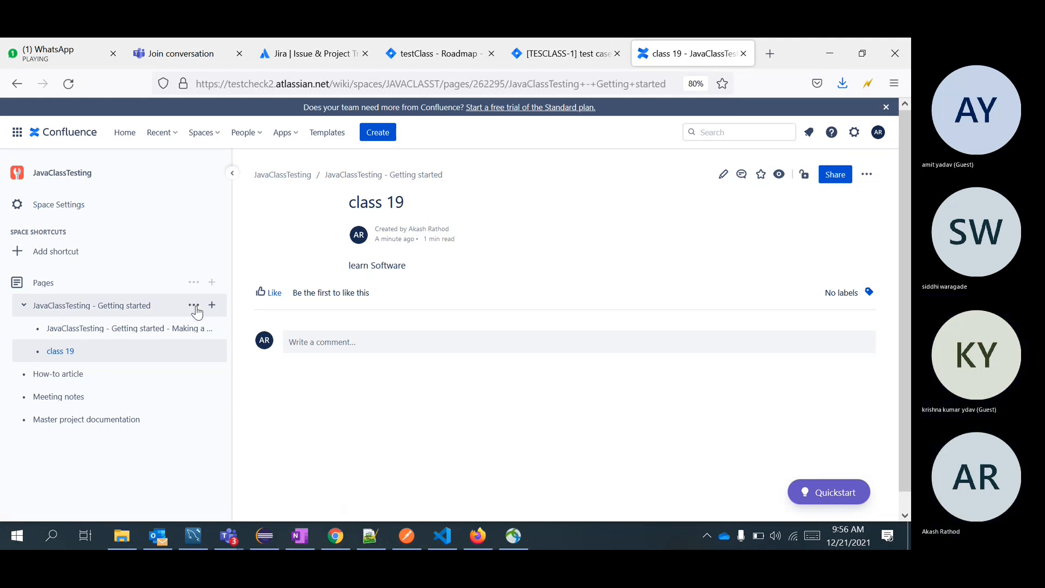
{"action": "left_click", "coordinate": [195, 307]}
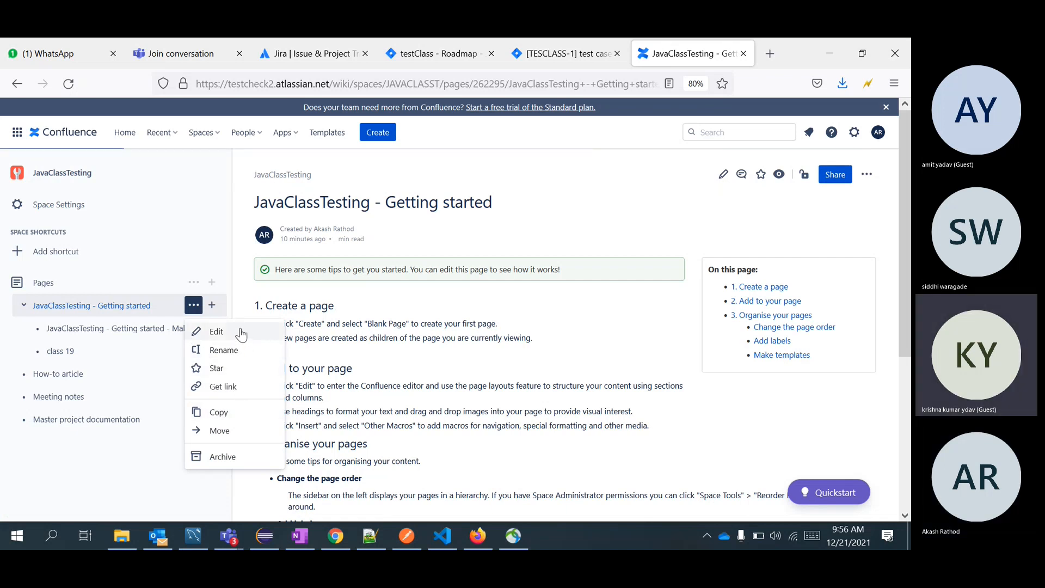
{"action": "left_click", "coordinate": [672, 163]}
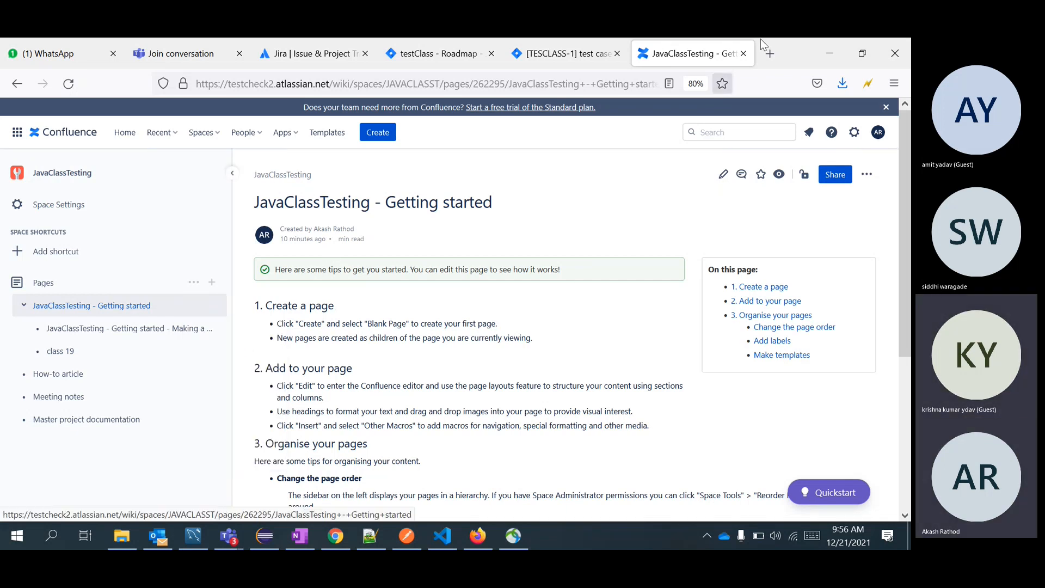
{"action": "left_click_drag", "start_coordinate": [801, 50], "coordinate": [796, 99]}
{"action": "left_click", "coordinate": [586, 110]}
{"action": "left_click", "coordinate": [843, 100]}
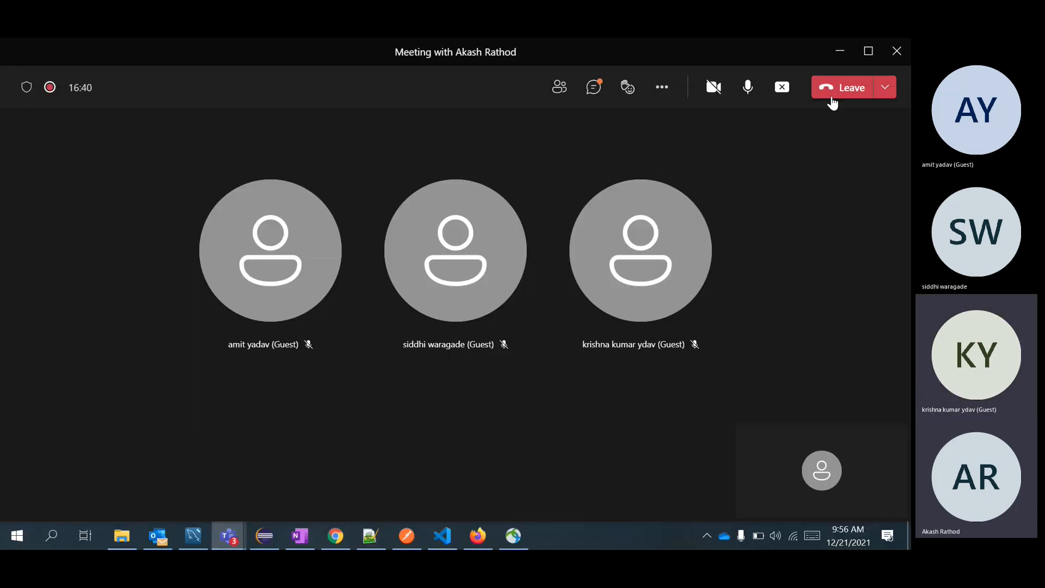
On the testClass roadmap, assign epic TESCLASS-2 to the searched teammate.
{"action": "key", "text": "alt+Tab"}
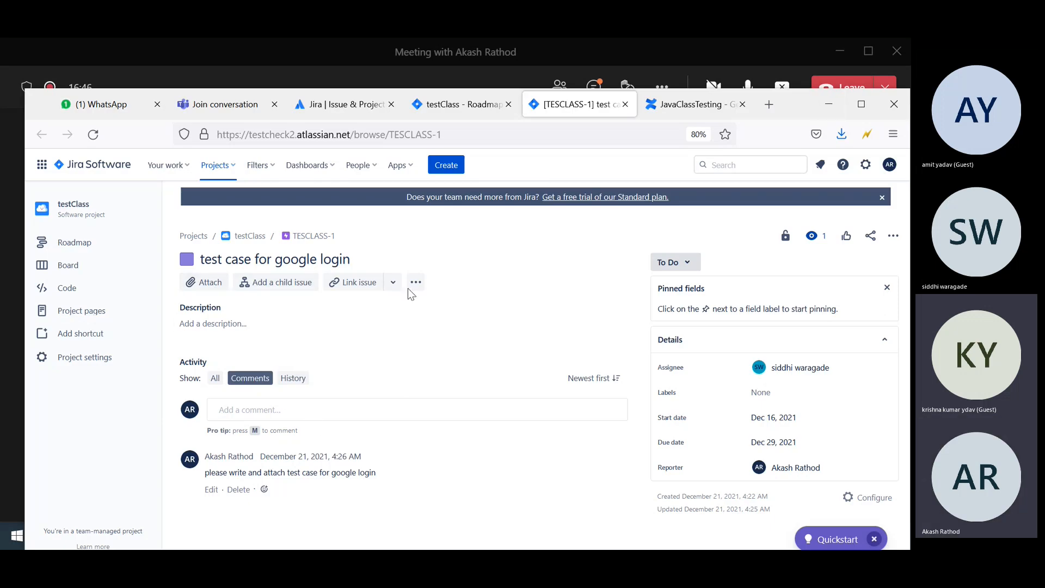
{"action": "left_click", "coordinate": [468, 95]}
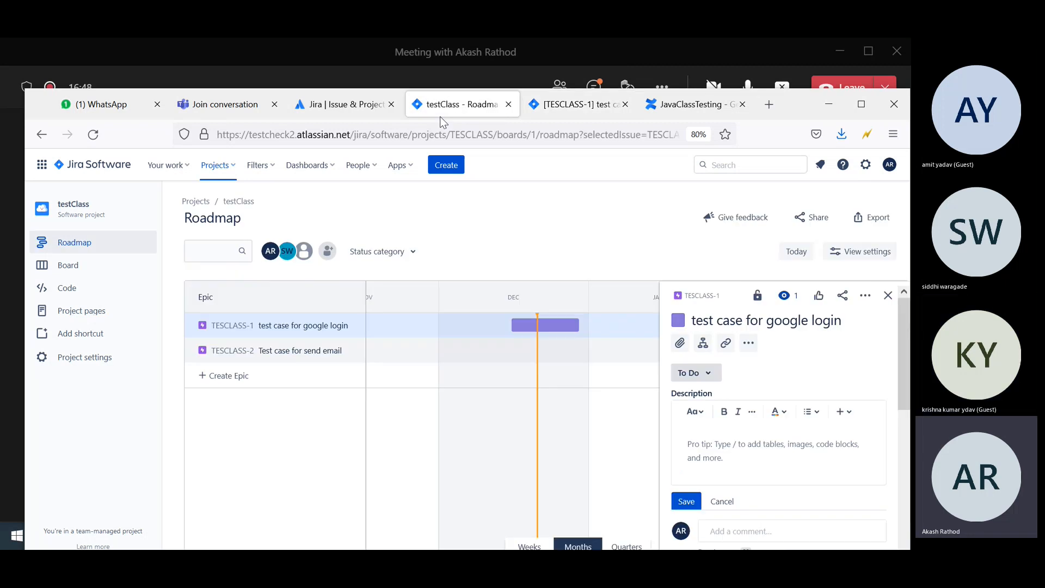
{"action": "left_click", "coordinate": [287, 349]}
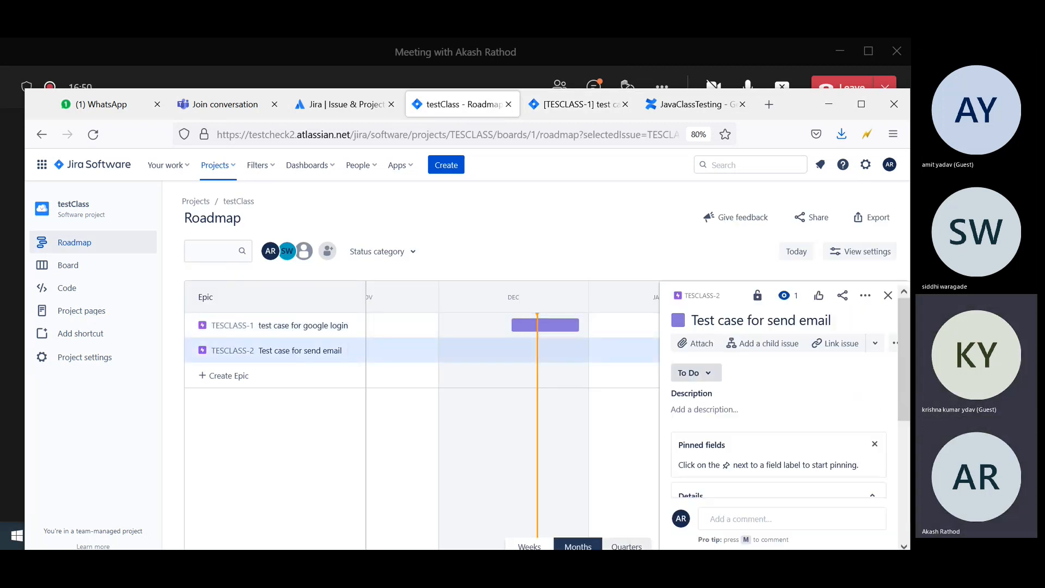
{"action": "scroll", "coordinate": [809, 380], "scroll_direction": "down", "scroll_amount": 3}
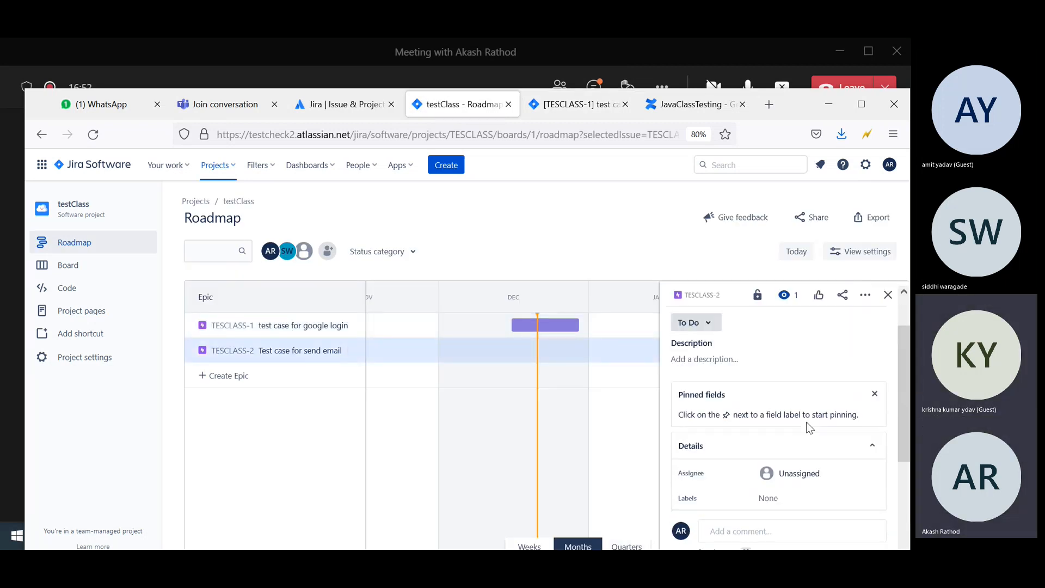
{"action": "left_click", "coordinate": [806, 373]}
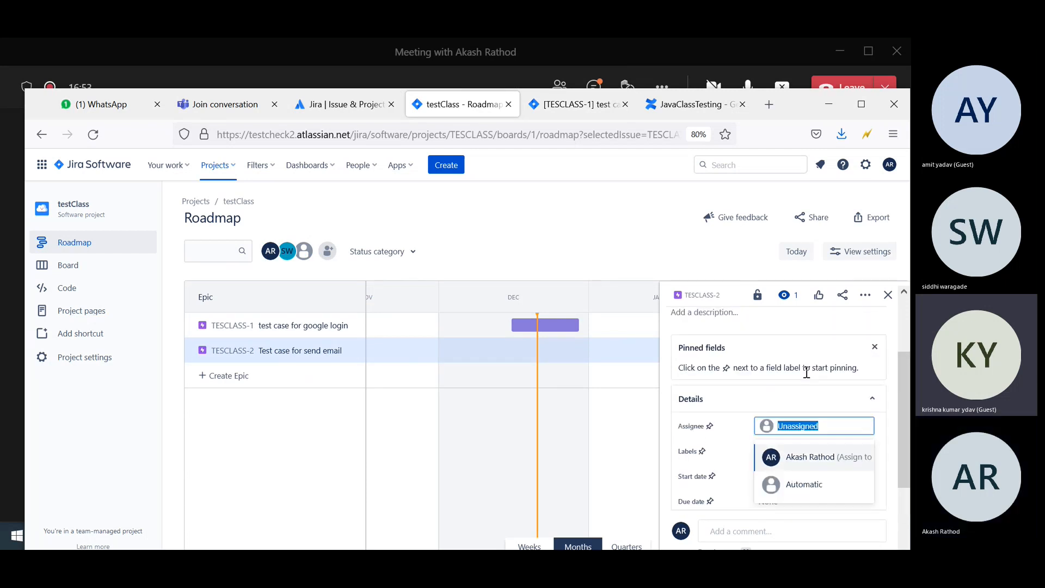
{"action": "type", "text": "ami"}
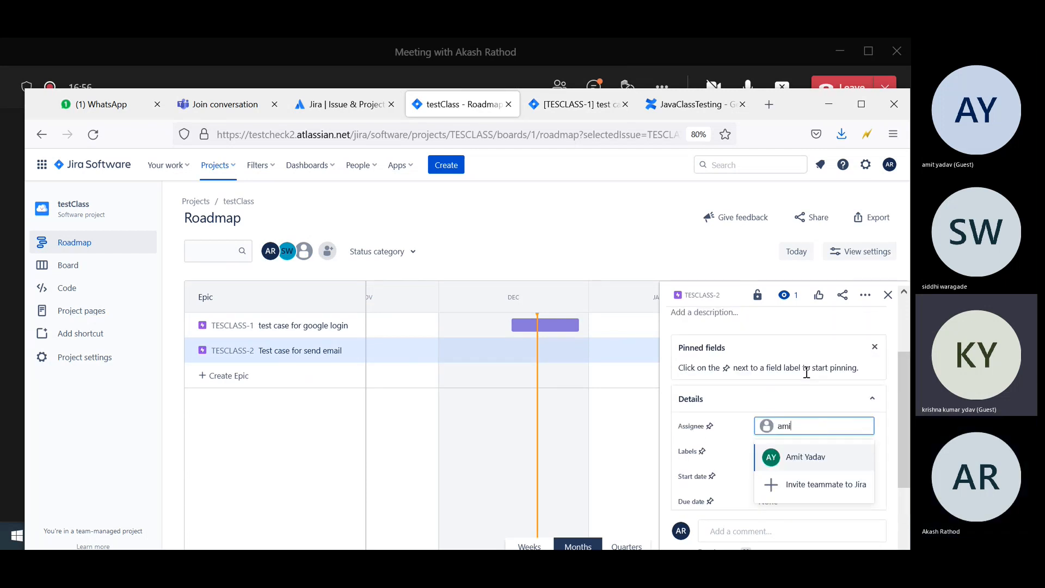
{"action": "left_click", "coordinate": [813, 457]}
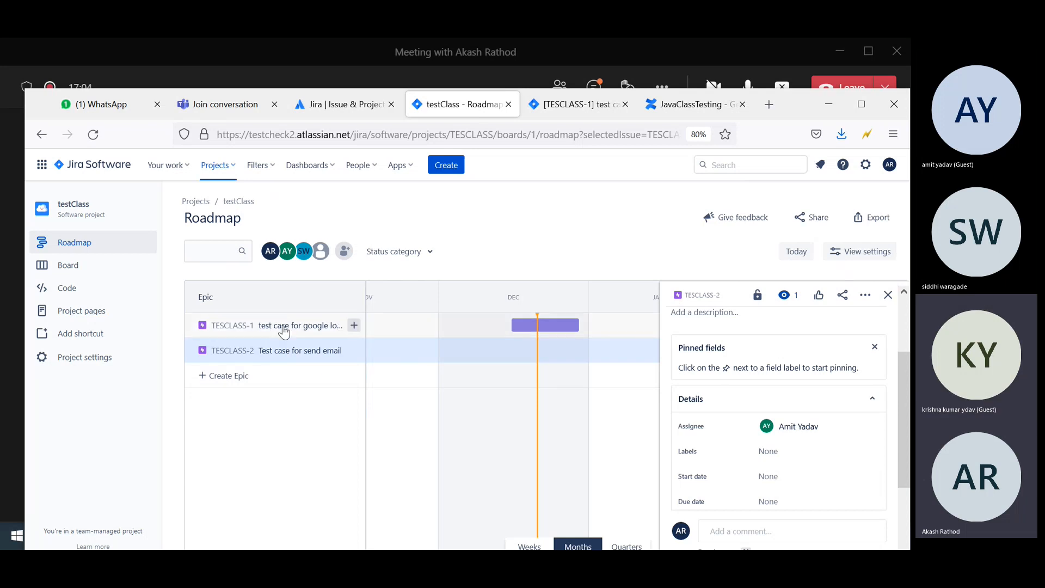
Try reordering TESCLASS-1 on the roadmap, close the TESCLASS-2 panel, and go to the board.
{"action": "left_click_drag", "start_coordinate": [424, 331], "coordinate": [467, 333]}
{"action": "left_click_drag", "start_coordinate": [300, 322], "coordinate": [467, 330]}
{"action": "left_click", "coordinate": [887, 296]}
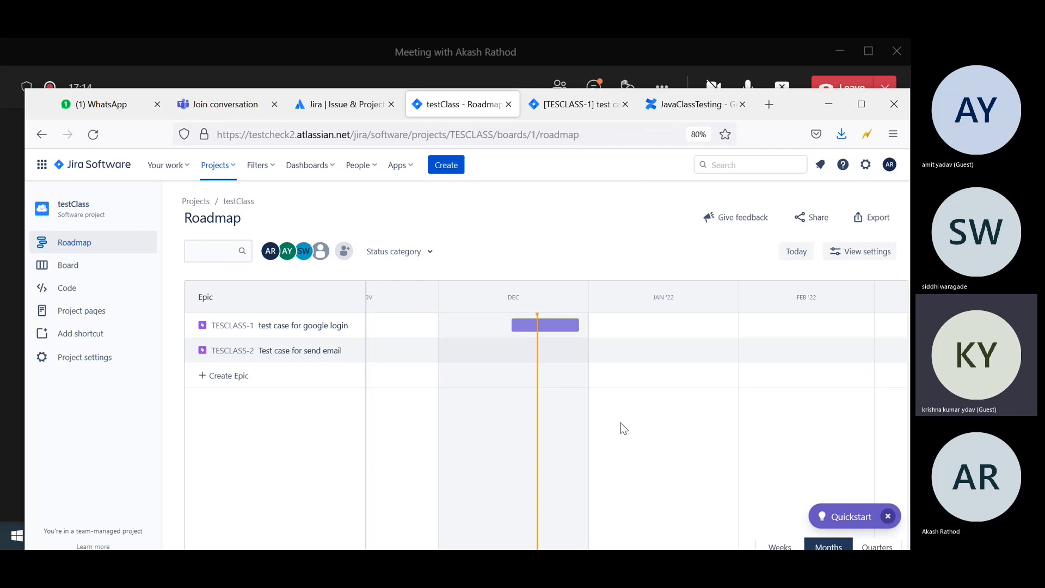
{"action": "left_click", "coordinate": [90, 271]}
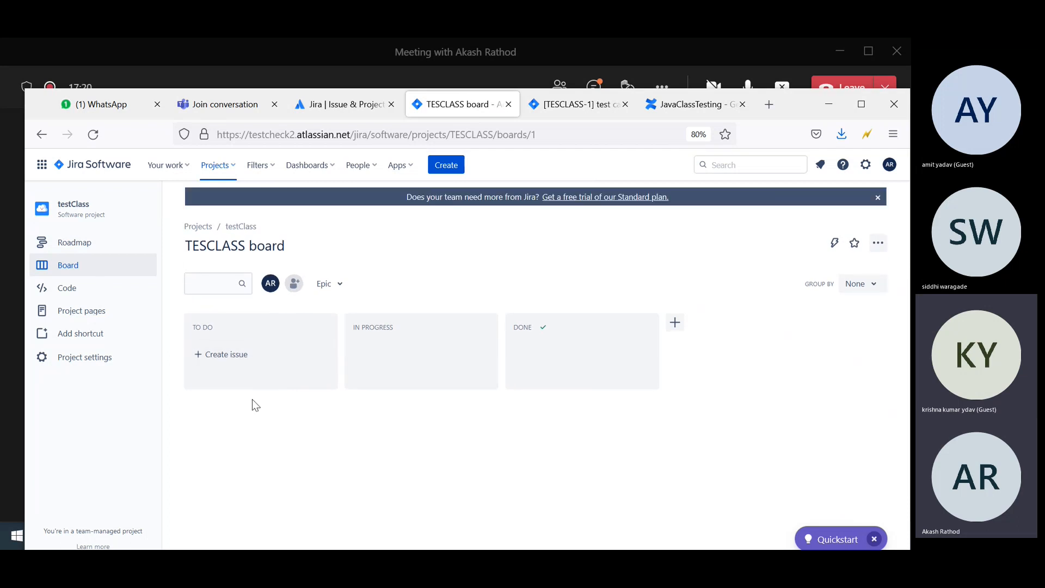
Set TESCLASS-1's status to IN PROGRESS from its To Do status menu.
{"action": "left_click", "coordinate": [94, 248]}
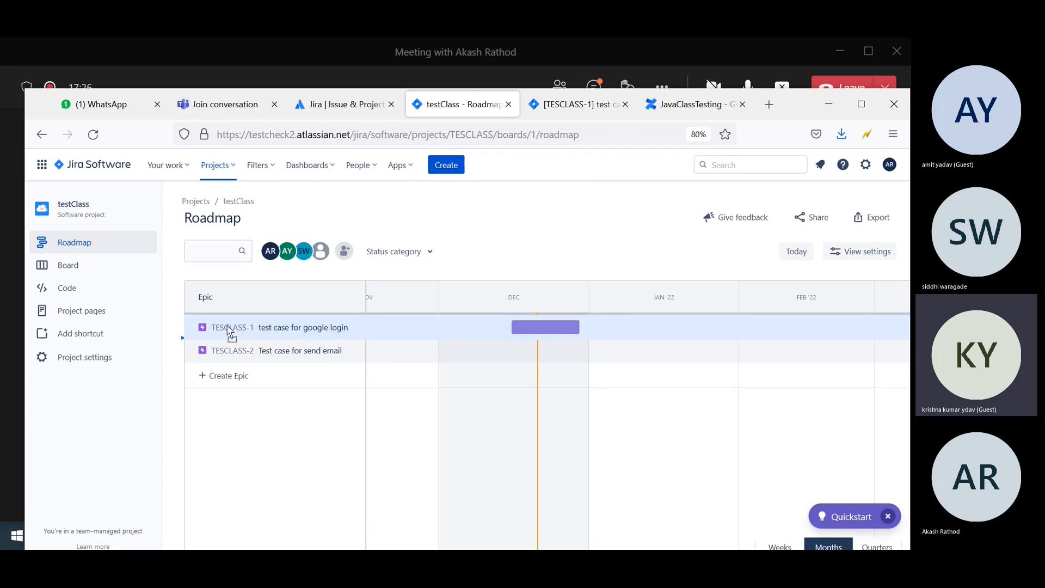
{"action": "mouse_move", "coordinate": [228, 332]}
{"action": "left_mouse_down"}
{"action": "mouse_move", "coordinate": [154, 273]}
{"action": "mouse_move", "coordinate": [86, 245]}
{"action": "mouse_move", "coordinate": [234, 326]}
{"action": "mouse_move", "coordinate": [226, 347]}
{"action": "mouse_move", "coordinate": [223, 326]}
{"action": "left_mouse_up"}
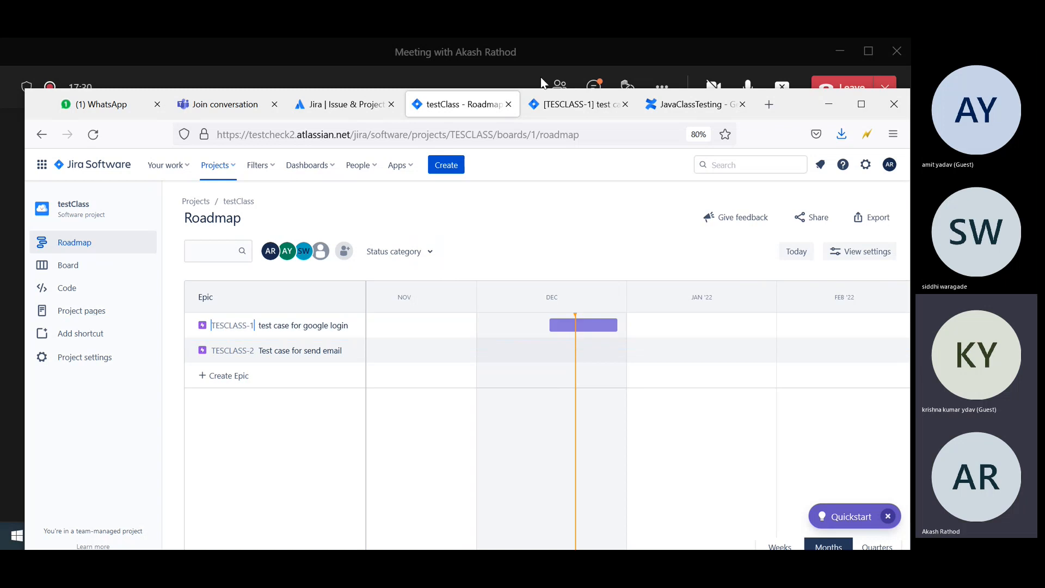
{"action": "left_click", "coordinate": [571, 104]}
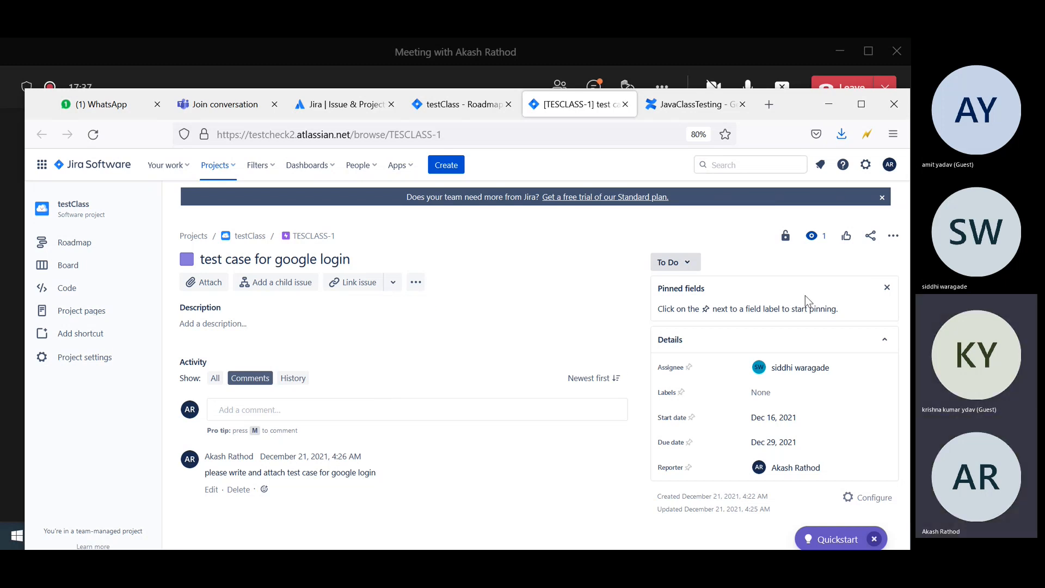
{"action": "left_click", "coordinate": [686, 266]}
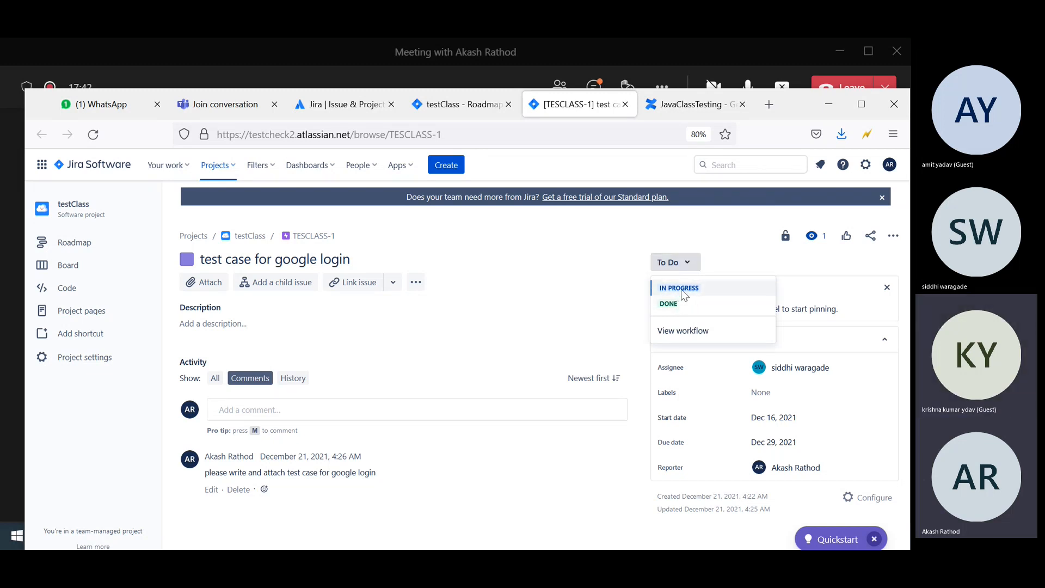
{"action": "left_click", "coordinate": [681, 289]}
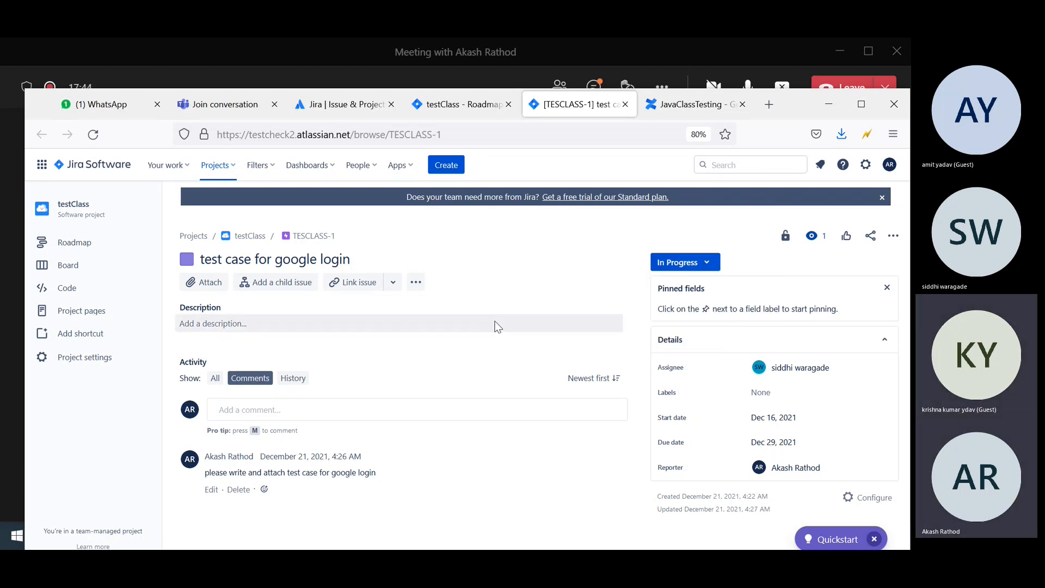
{"action": "left_click", "coordinate": [66, 265]}
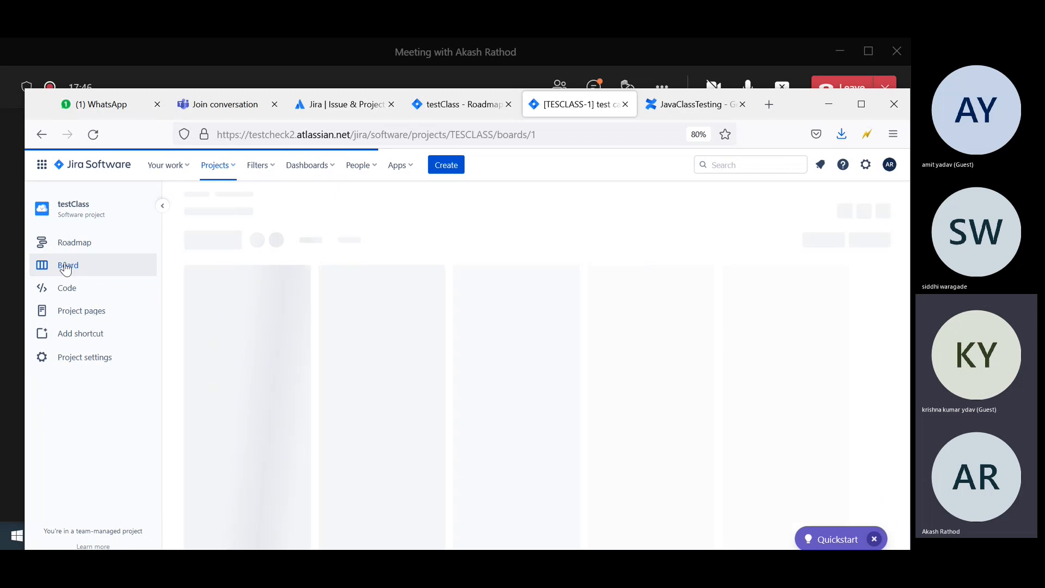
Add two teammates, one pasted by e-mail and one searched, as testClass project members.
{"action": "left_click", "coordinate": [320, 167]}
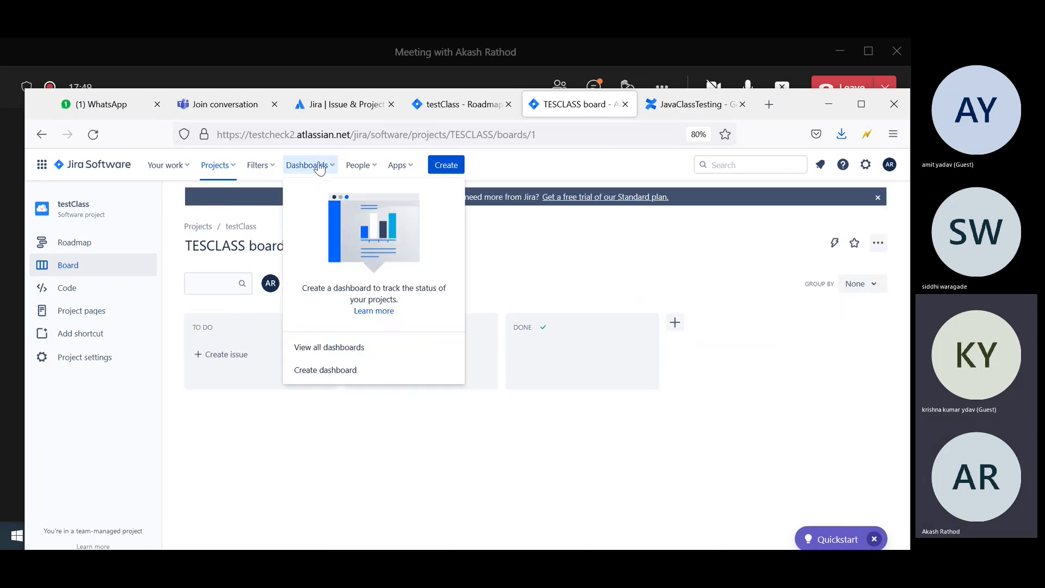
{"action": "left_click", "coordinate": [281, 407]}
{"action": "left_click", "coordinate": [270, 283]}
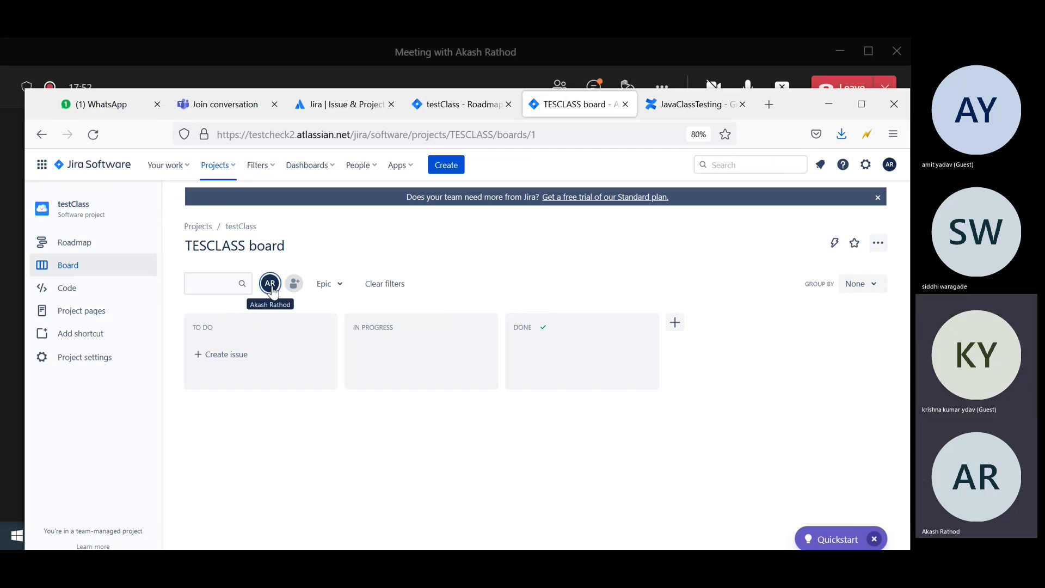
{"action": "left_click", "coordinate": [296, 287]}
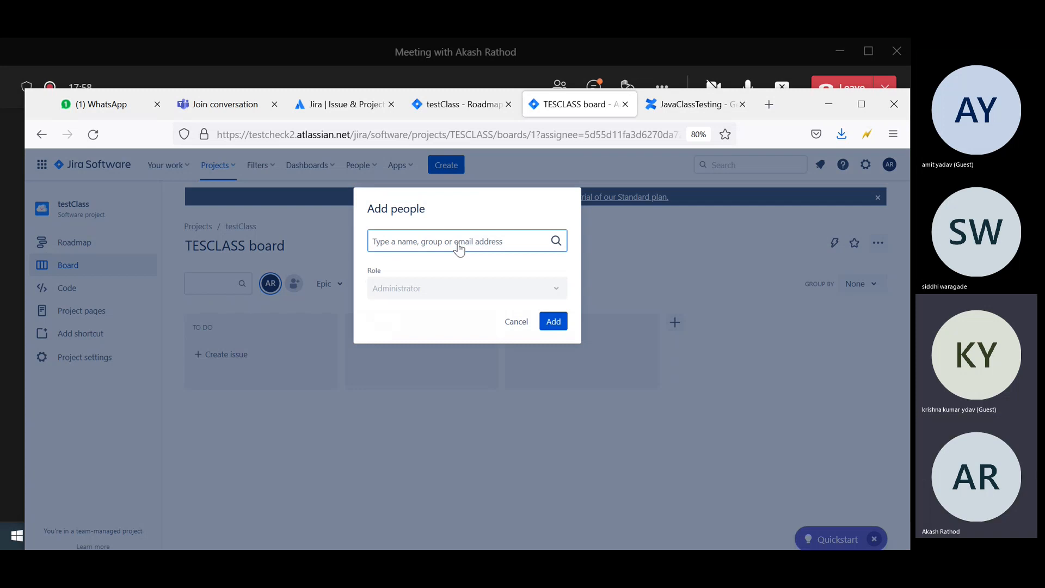
{"action": "key", "text": "ctrl+v"}
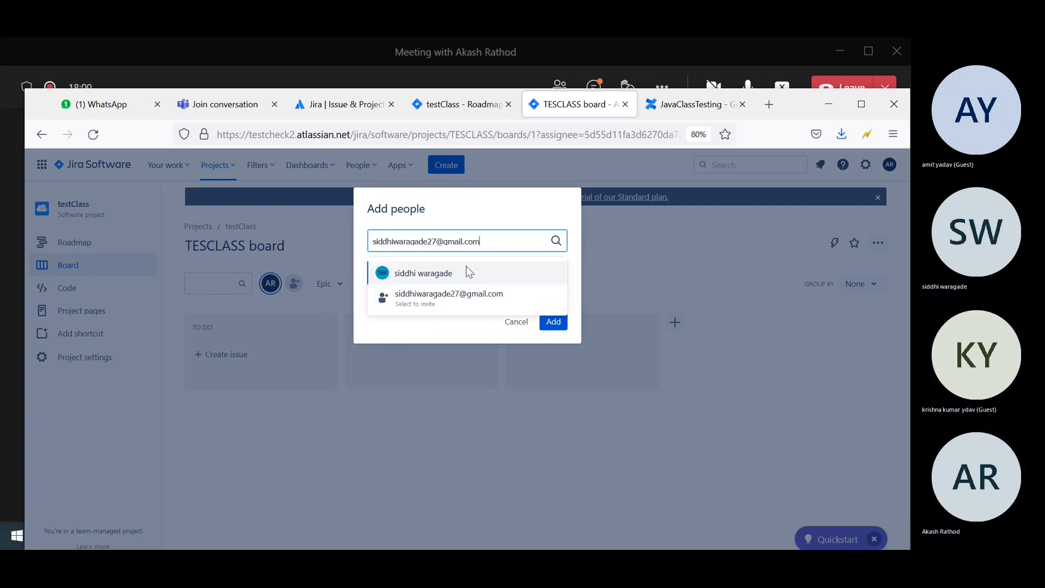
{"action": "left_click", "coordinate": [425, 277]}
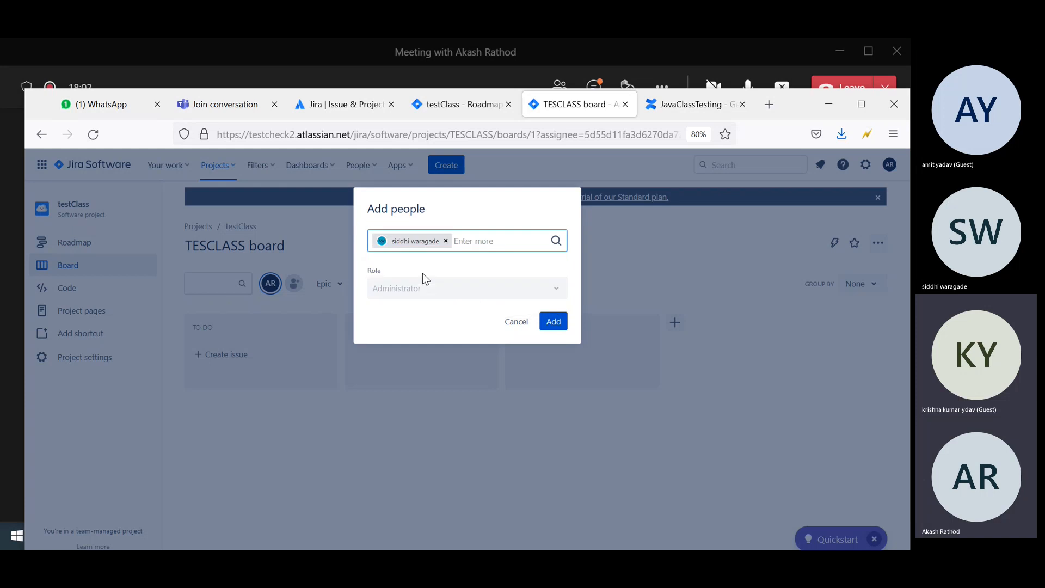
{"action": "type", "text": "amit"}
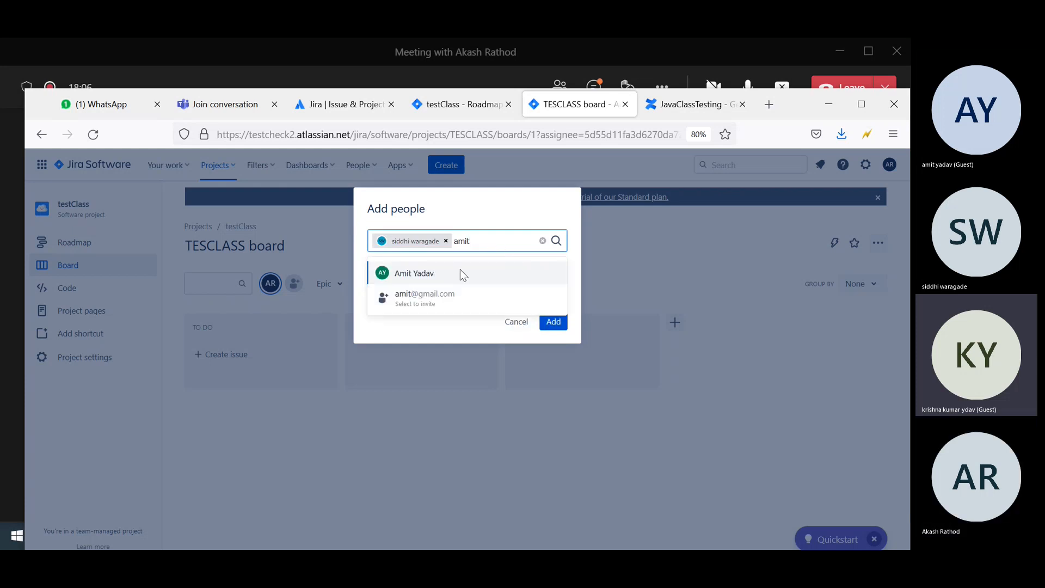
{"action": "left_click", "coordinate": [449, 272]}
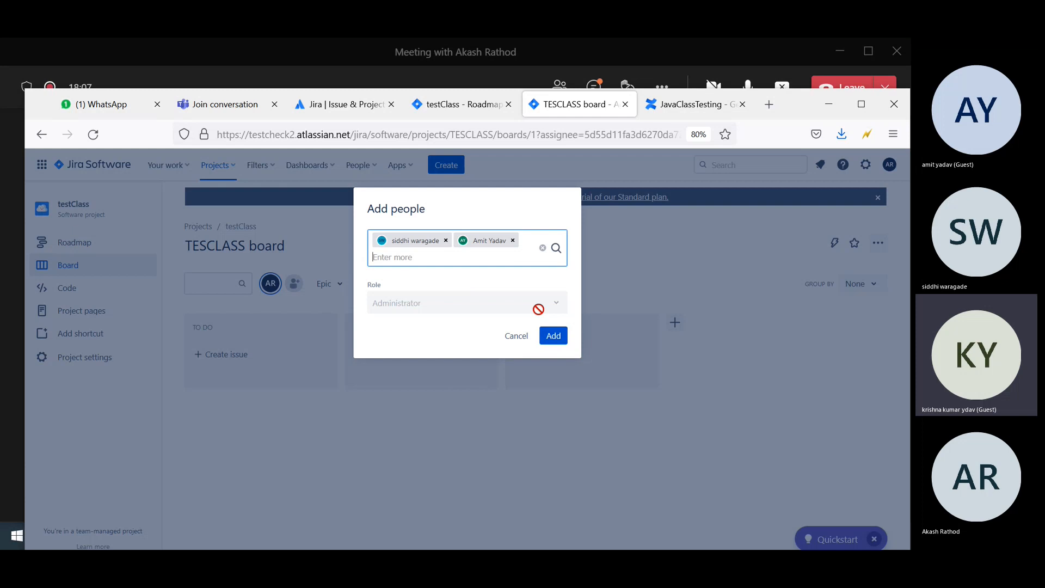
{"action": "left_click", "coordinate": [552, 335]}
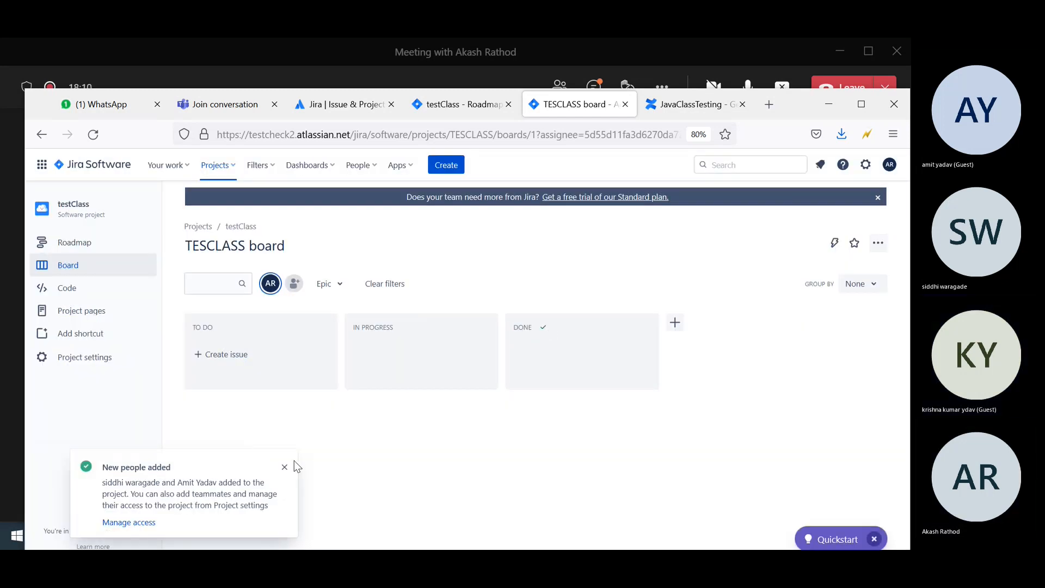
{"action": "left_click", "coordinate": [283, 469]}
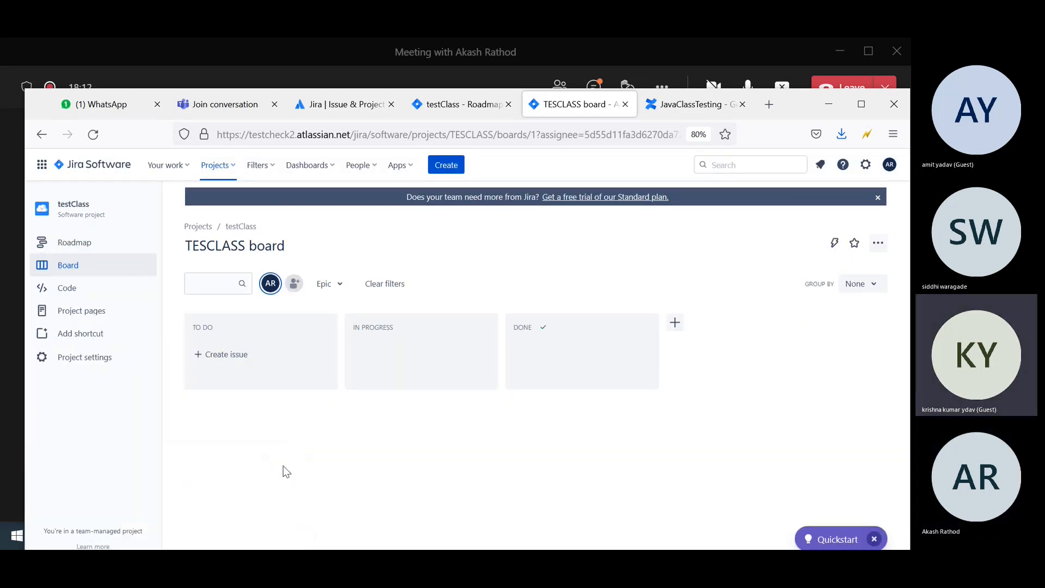
Create To Do issues 'Test case for google login' and 'test case for email send' on the board.
{"action": "left_click", "coordinate": [224, 362]}
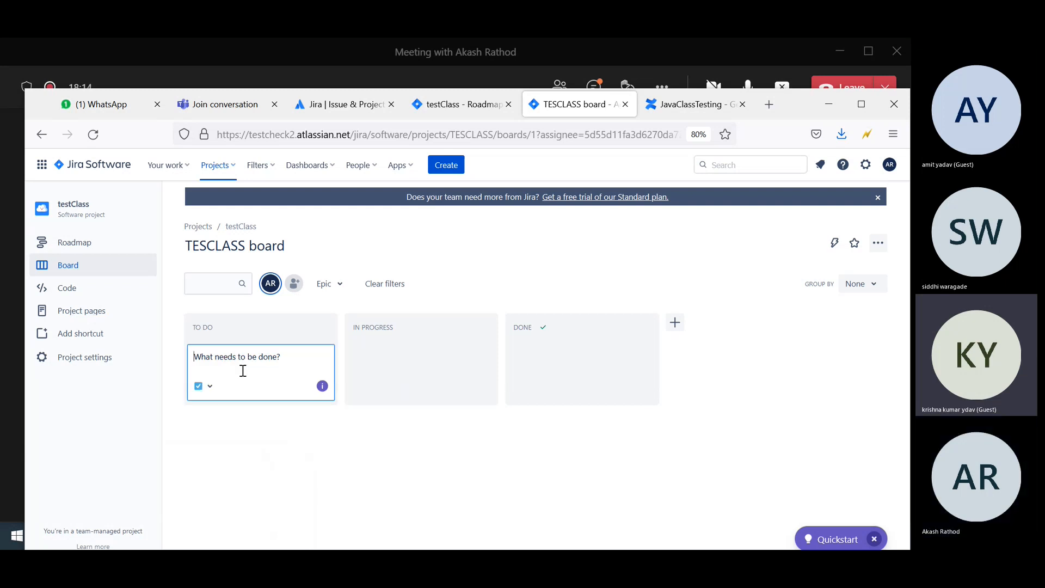
{"action": "type", "text": "T"}
{"action": "type", "text": "e"}
{"action": "type", "text": " login"}
{"action": "key", "text": "Return"}
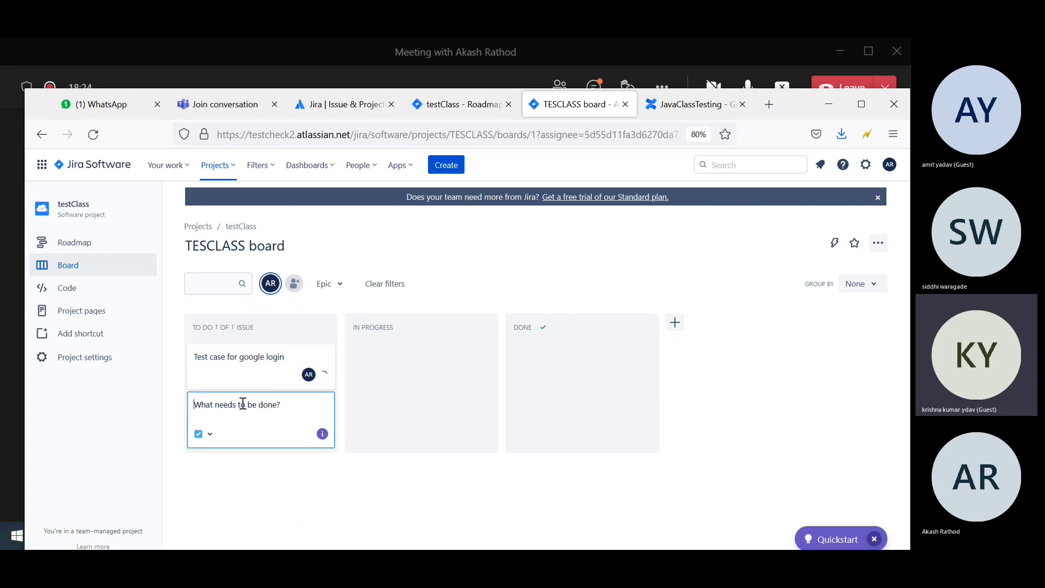
{"action": "type", "text": "test case for email send"}
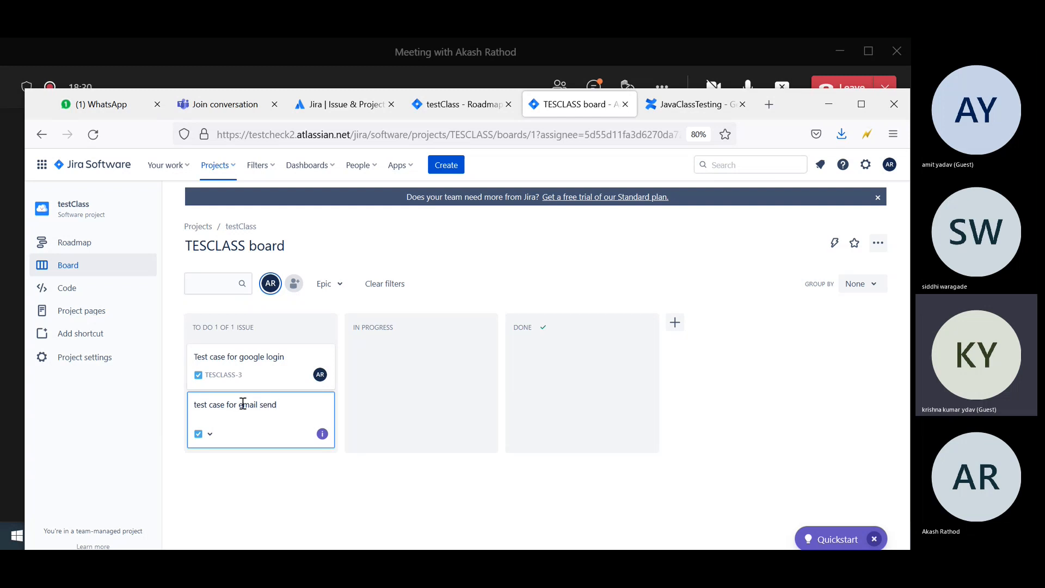
{"action": "key", "text": "Return"}
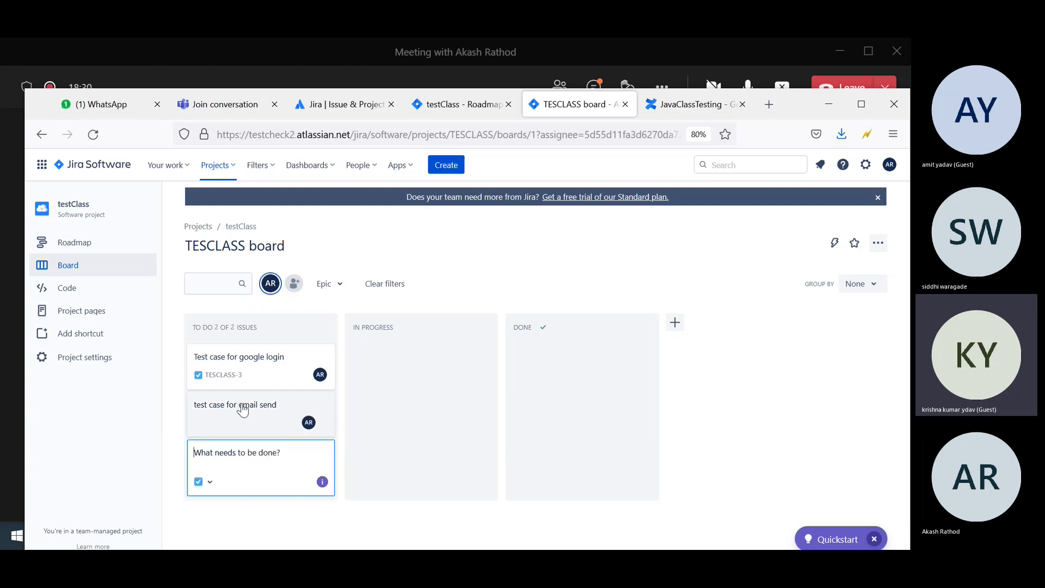
{"action": "key", "text": "Escape"}
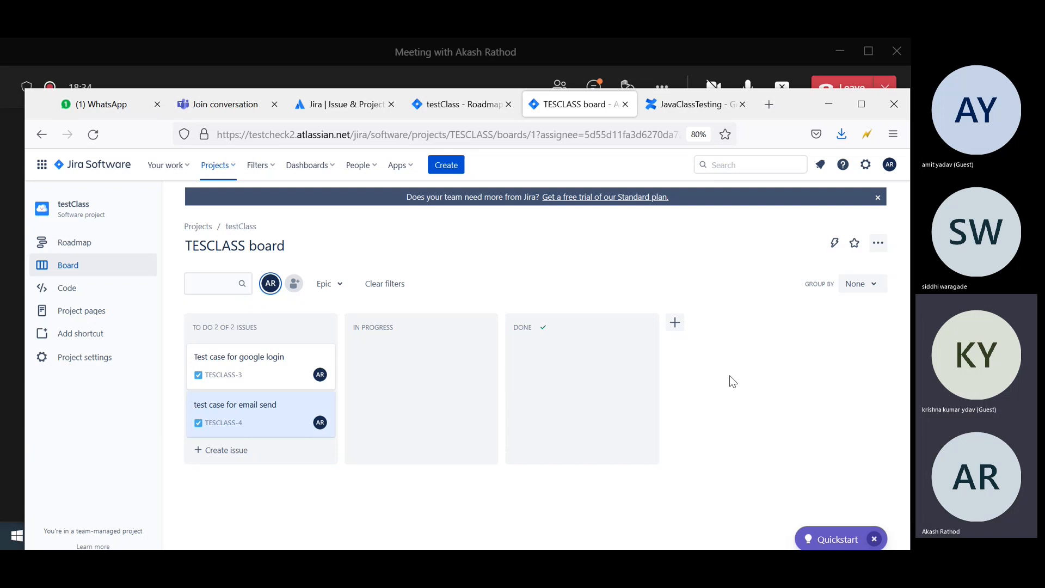
{"action": "left_click", "coordinate": [272, 358]}
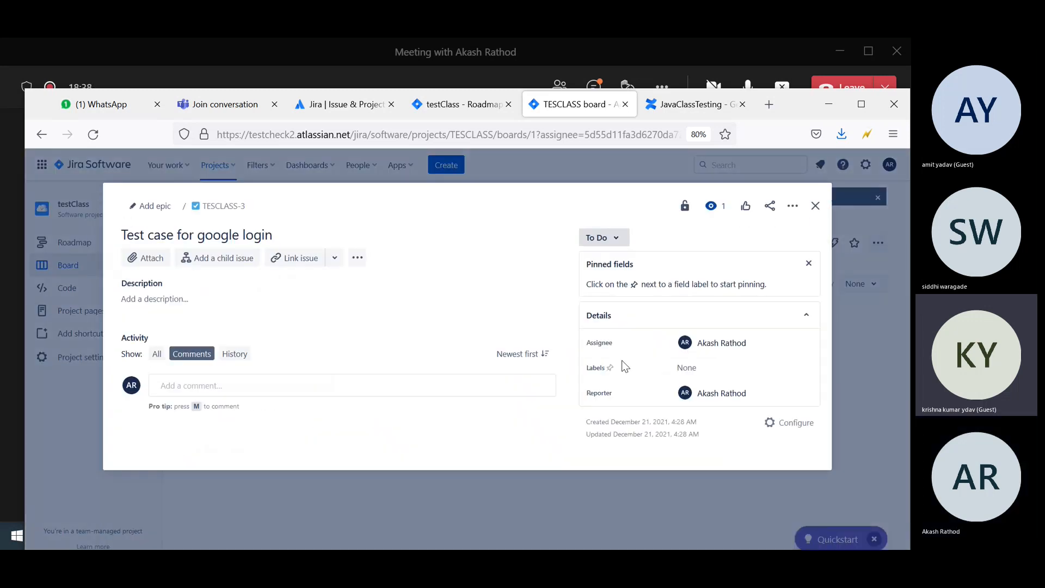
Assign TESCLASS-3 to the first new teammate and TESCLASS-4 to the second.
{"action": "left_click", "coordinate": [734, 346]}
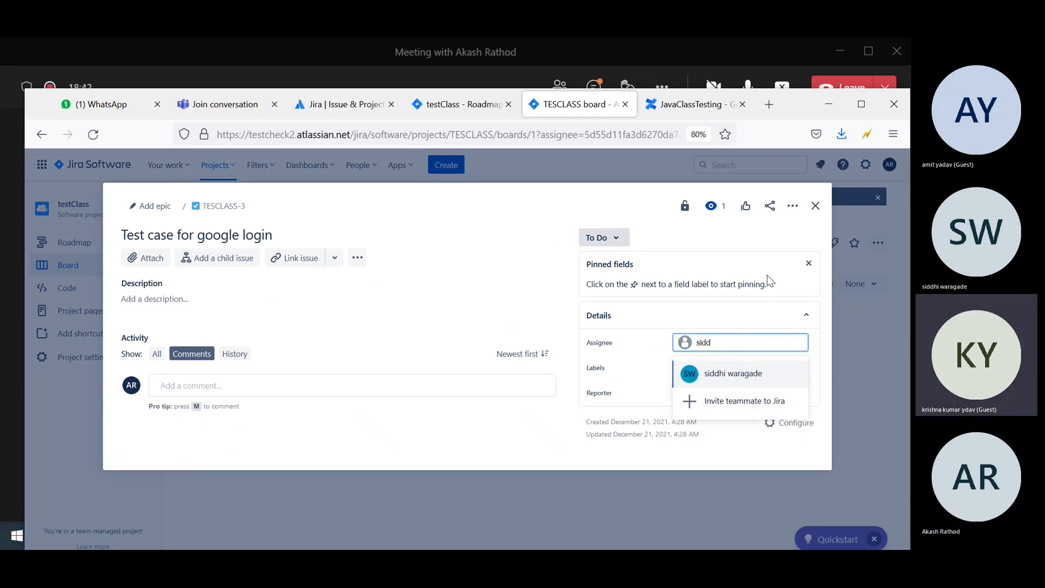
{"action": "left_click", "coordinate": [736, 373]}
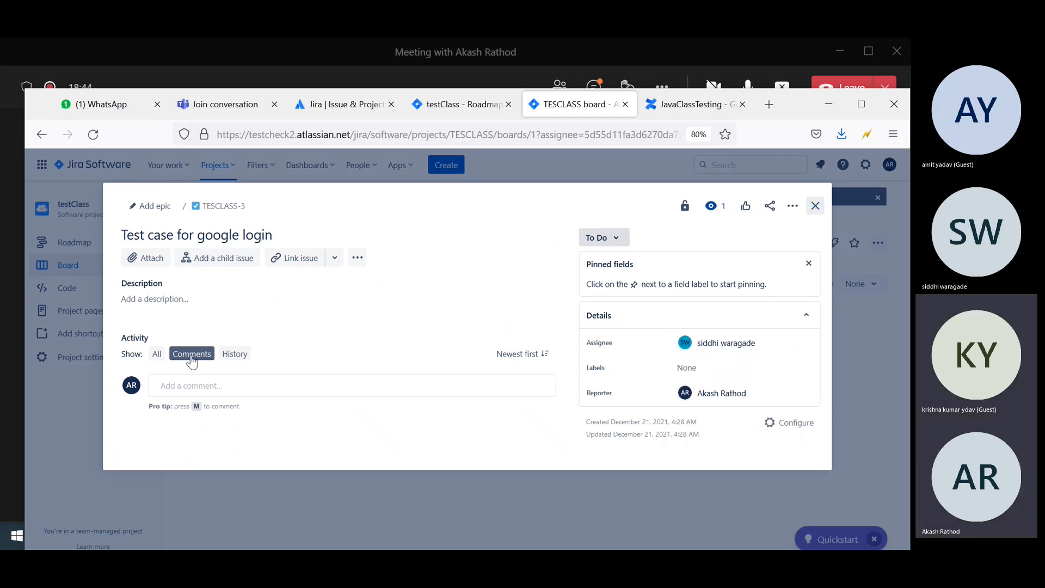
{"action": "left_click", "coordinate": [815, 206]}
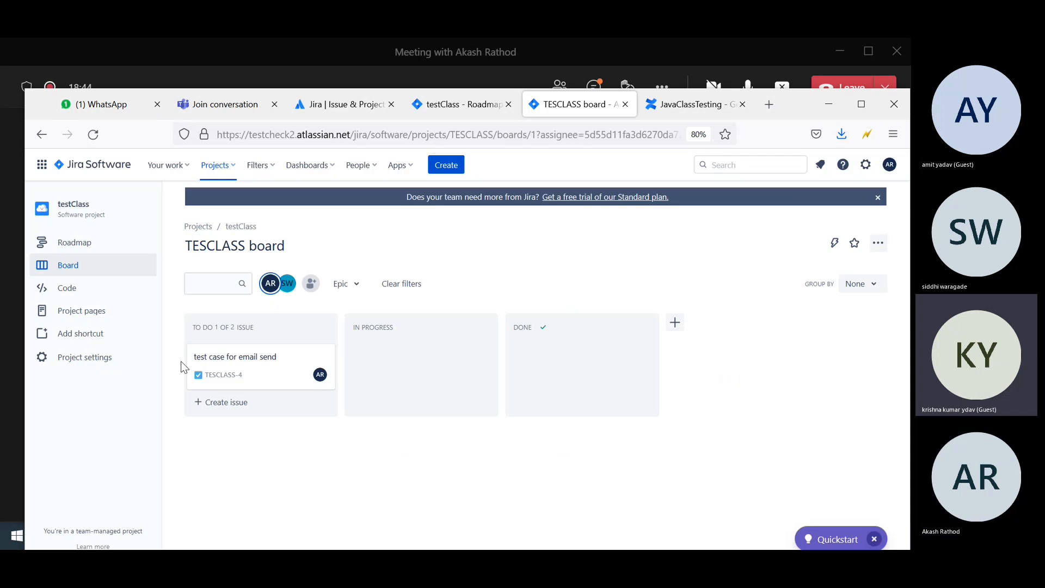
{"action": "left_click", "coordinate": [249, 361]}
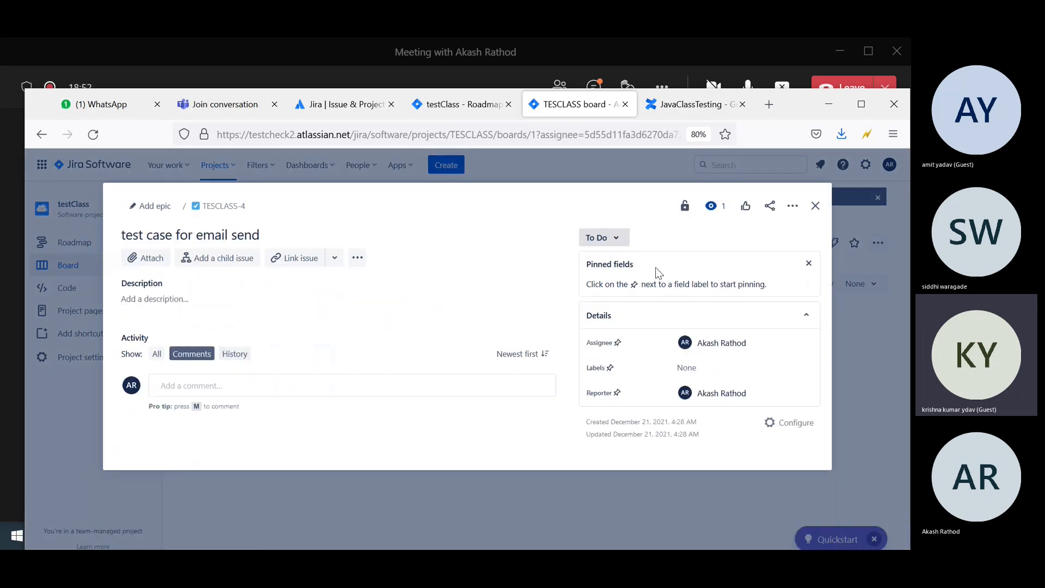
{"action": "left_click", "coordinate": [729, 342]}
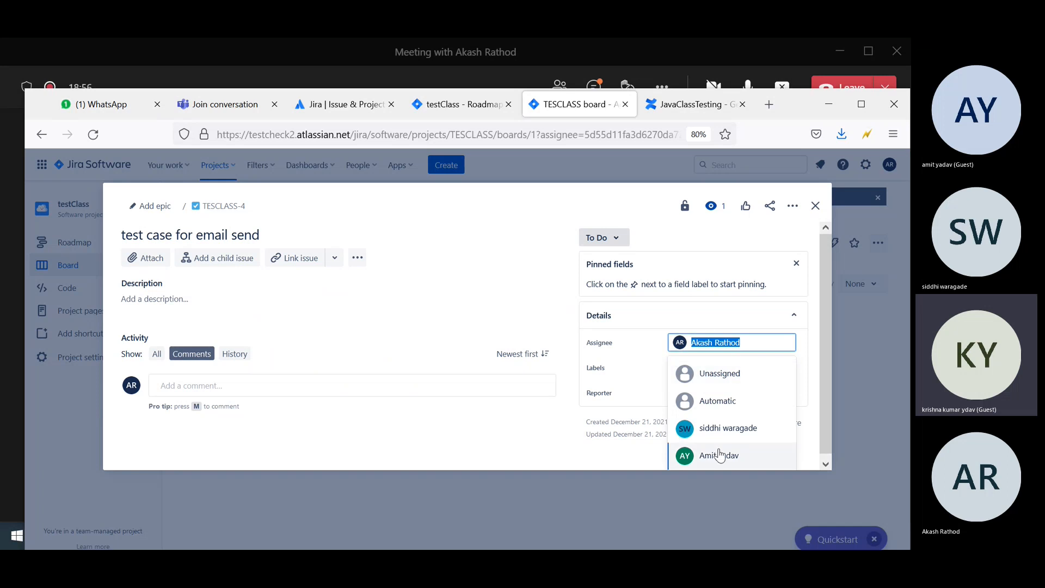
{"action": "left_click", "coordinate": [720, 455]}
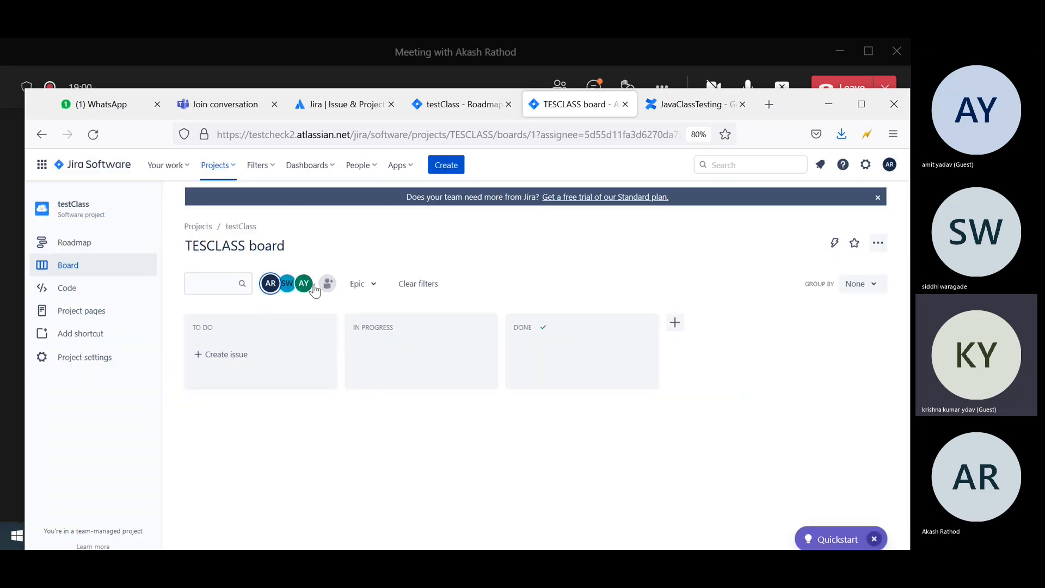
Filter the board by both teammates' avatars, revisit roadmap and board, and select the board URL.
{"action": "left_click", "coordinate": [287, 287]}
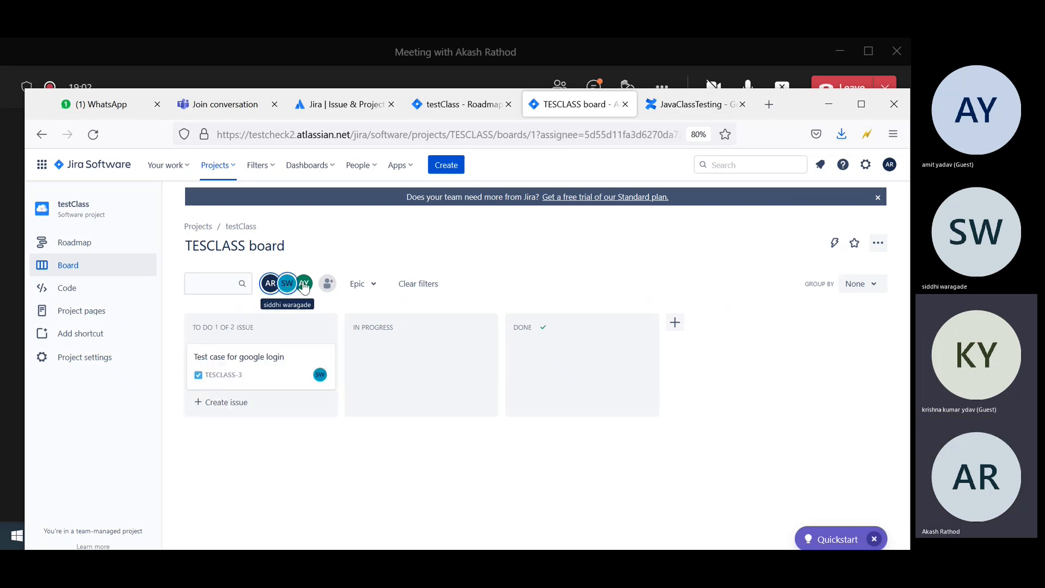
{"action": "left_click", "coordinate": [306, 287]}
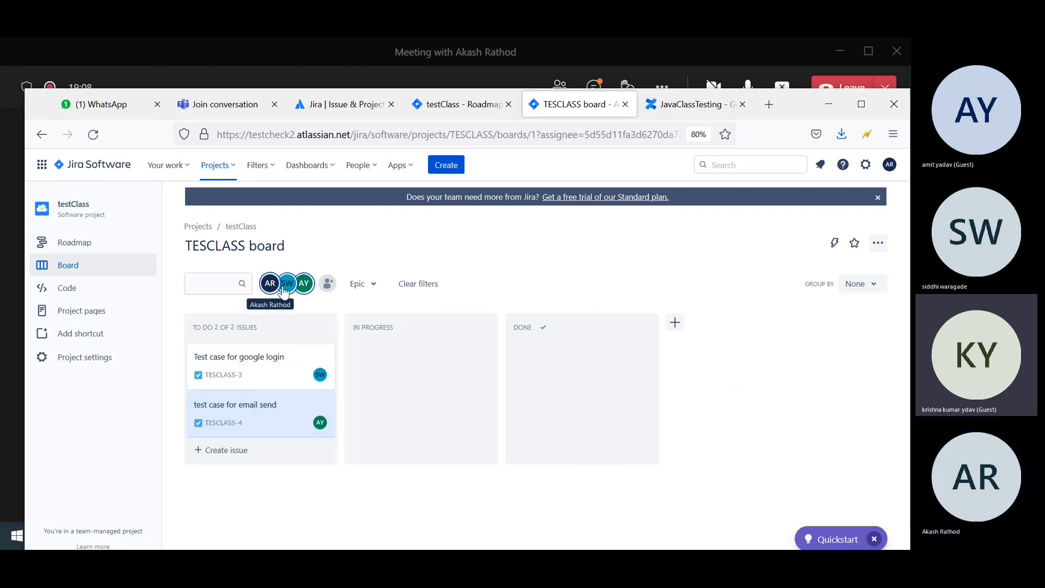
{"action": "left_click", "coordinate": [61, 246]}
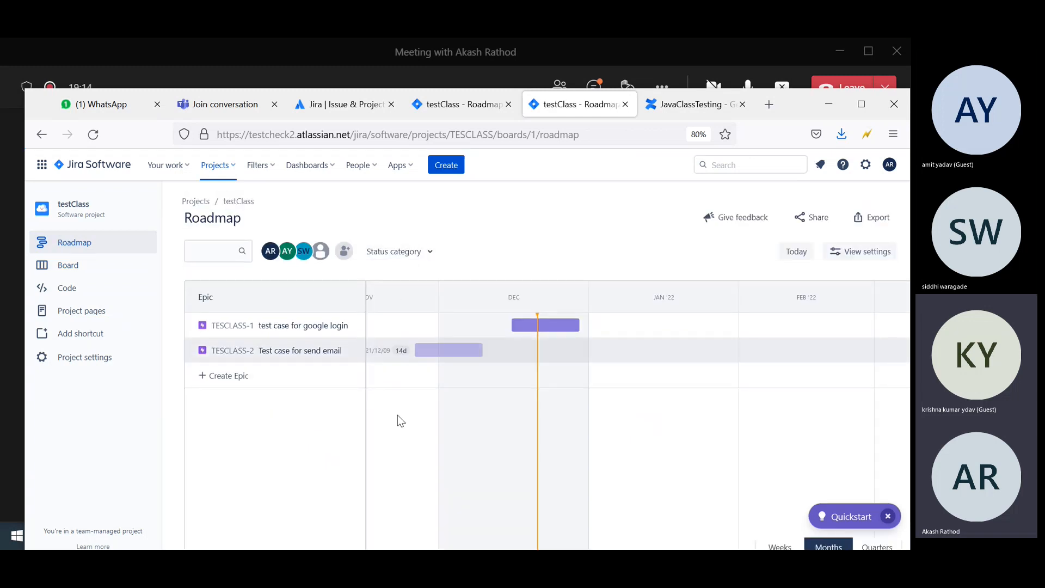
{"action": "left_click", "coordinate": [70, 272]}
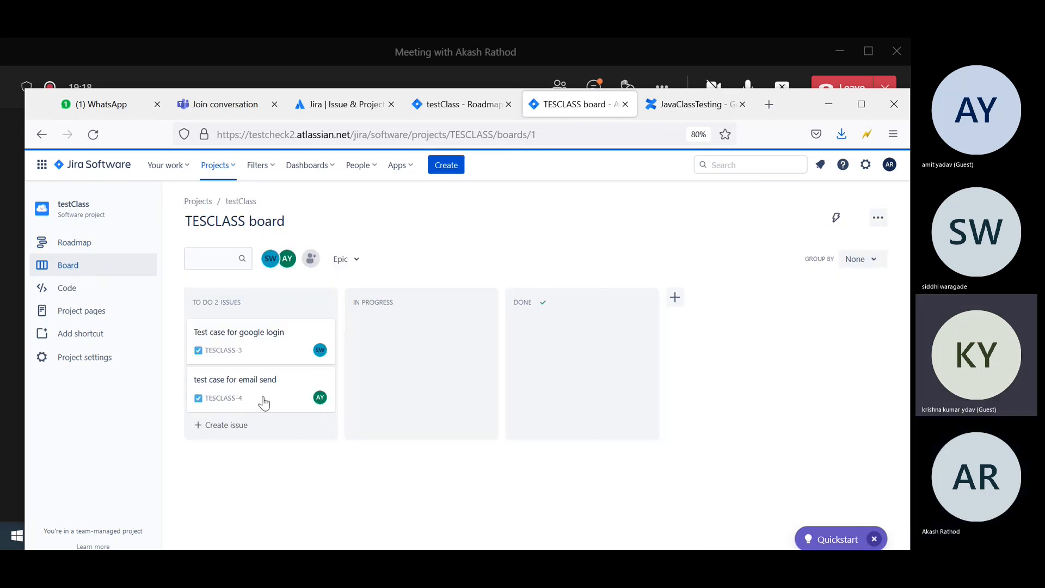
{"action": "left_click", "coordinate": [555, 134]}
{"action": "key", "text": "ctrl+c"}
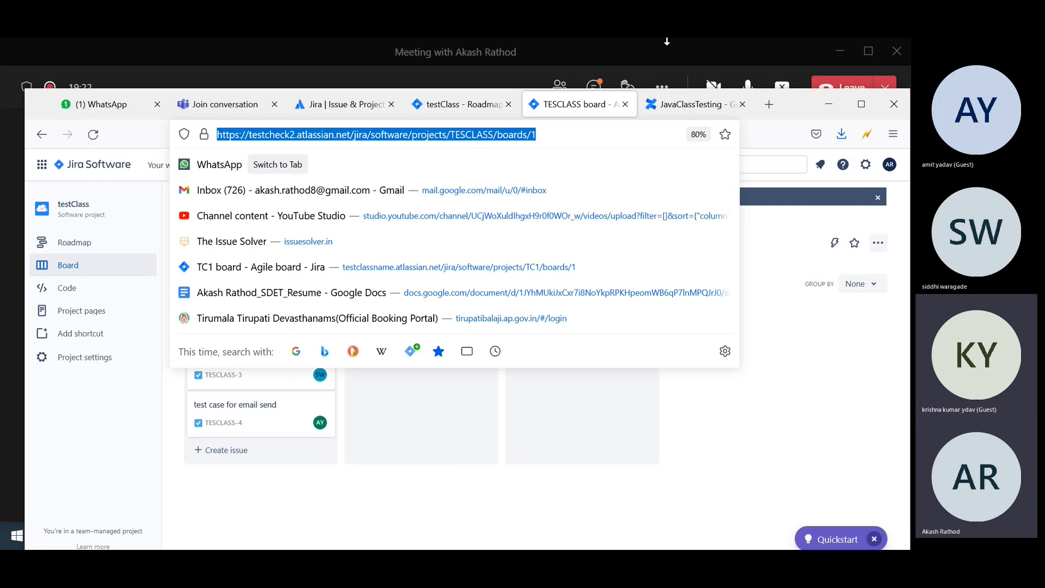
Send the copied TESCLASS board link in the Teams meeting chat, then return to Jira.
{"action": "left_click", "coordinate": [751, 56]}
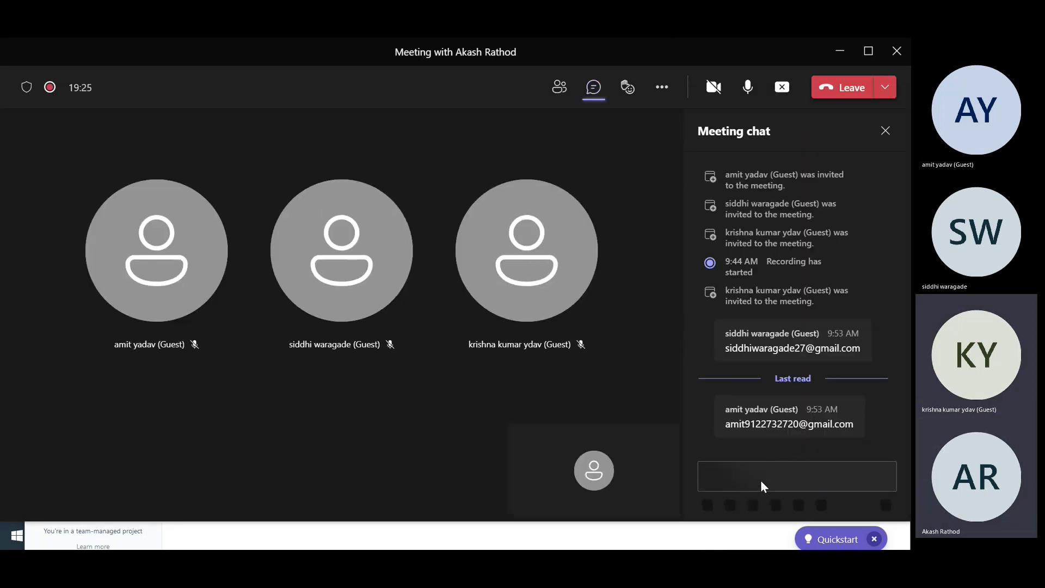
{"action": "left_click", "coordinate": [739, 474]}
{"action": "key", "text": "ctrl+v"}
{"action": "key", "text": "Return"}
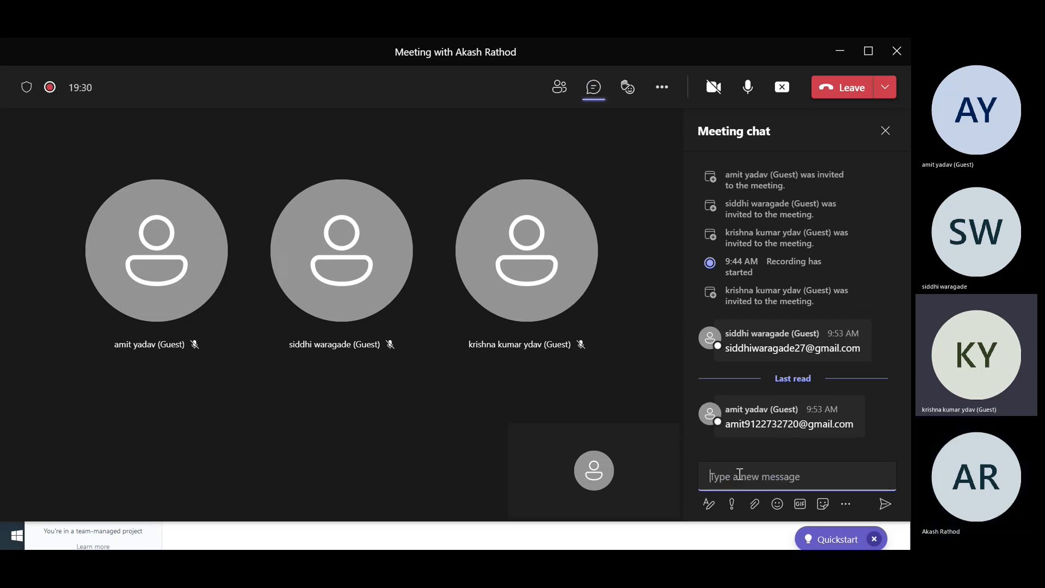
{"action": "key", "text": "Tab"}
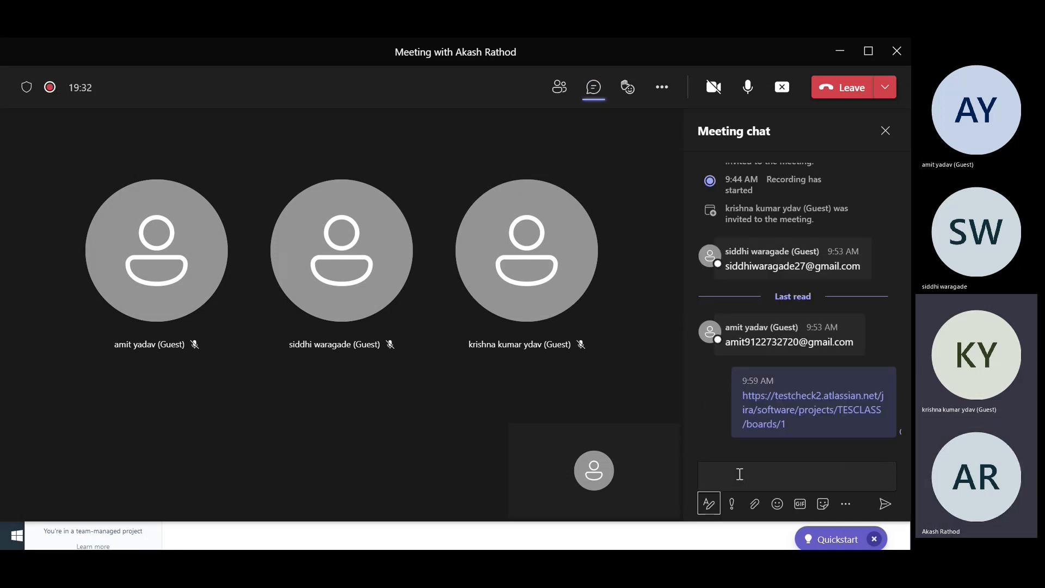
{"action": "key", "text": "alt+Tab"}
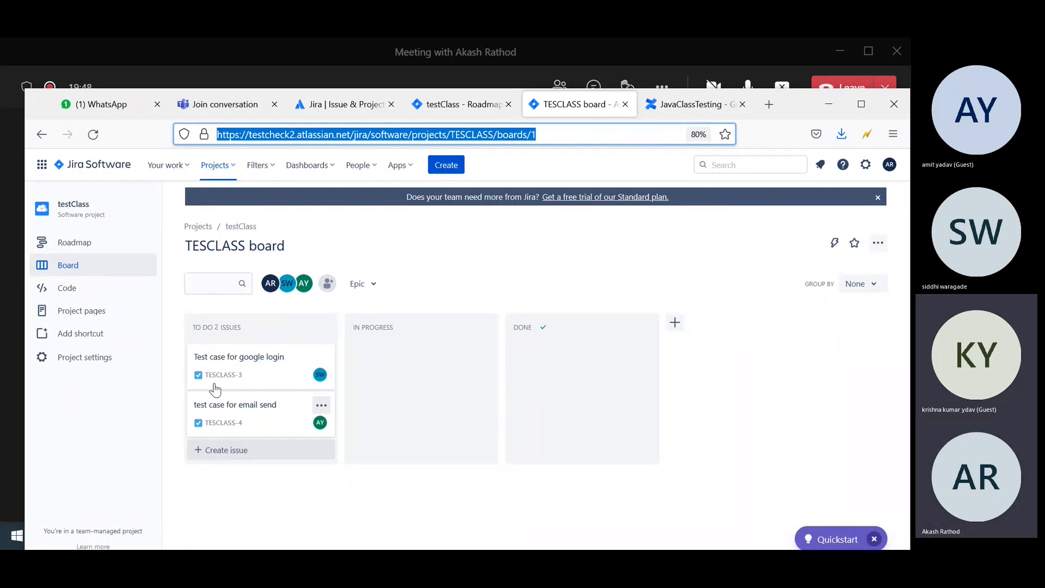
Drag TESCLASS-3 toward In Progress to demonstrate moving a card between columns.
{"action": "left_click", "coordinate": [516, 273]}
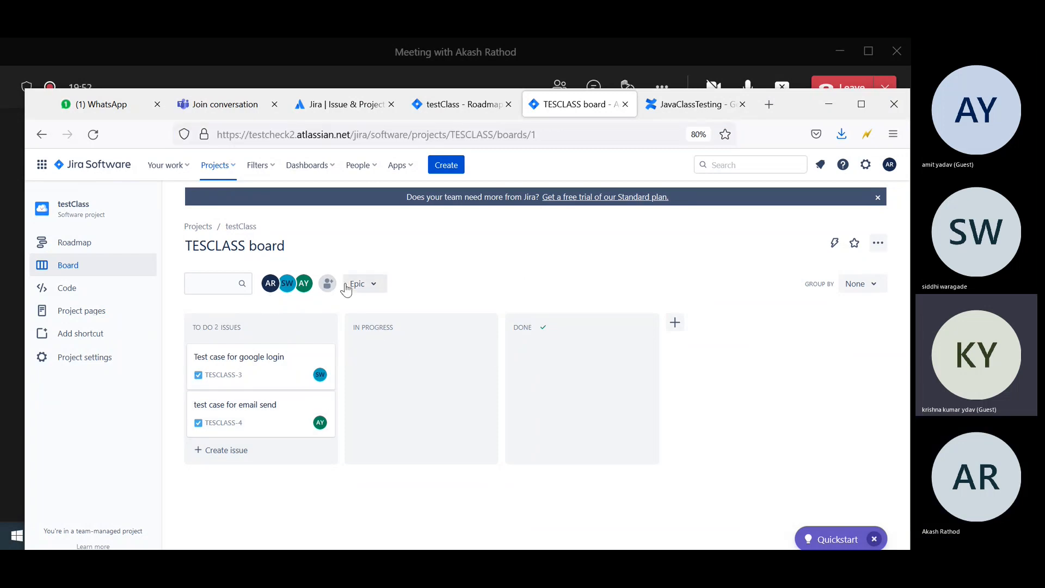
{"action": "left_click_drag", "start_coordinate": [256, 374], "coordinate": [595, 359]}
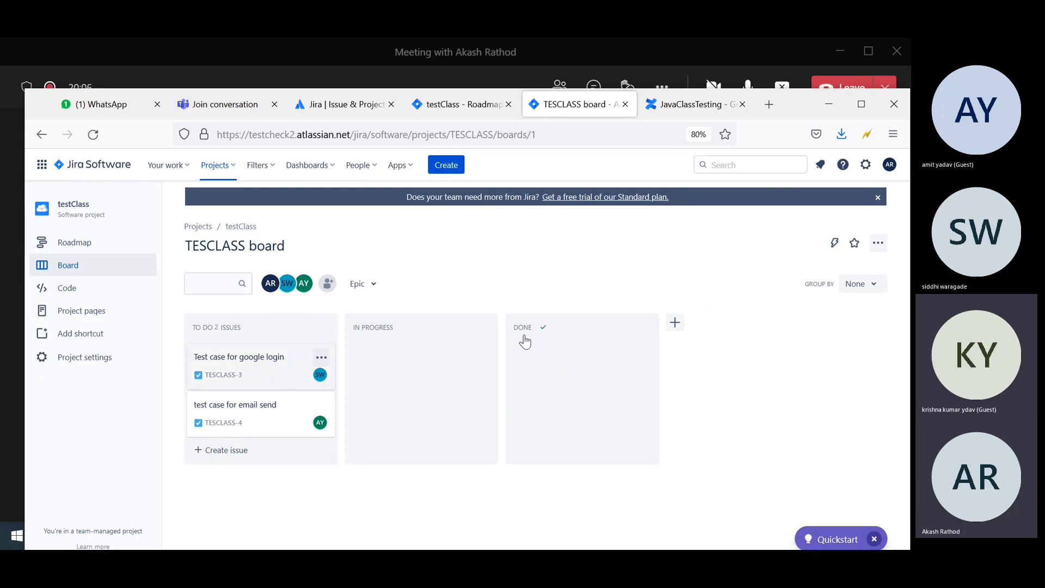
Draft a new To Do issue summarized 'code for java to sub two int and print the result.'.
{"action": "left_click", "coordinate": [226, 451]}
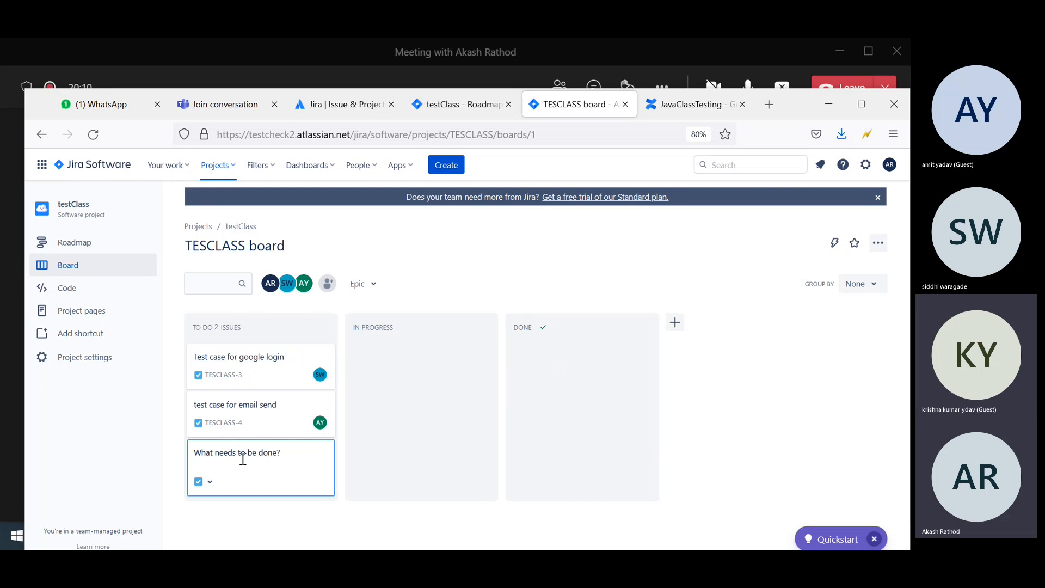
{"action": "type", "text": "code for jaba"}
{"action": "key", "text": "BackSpace"}
{"action": "key", "text": "BackSpace"}
{"action": "type", "text": "va"}
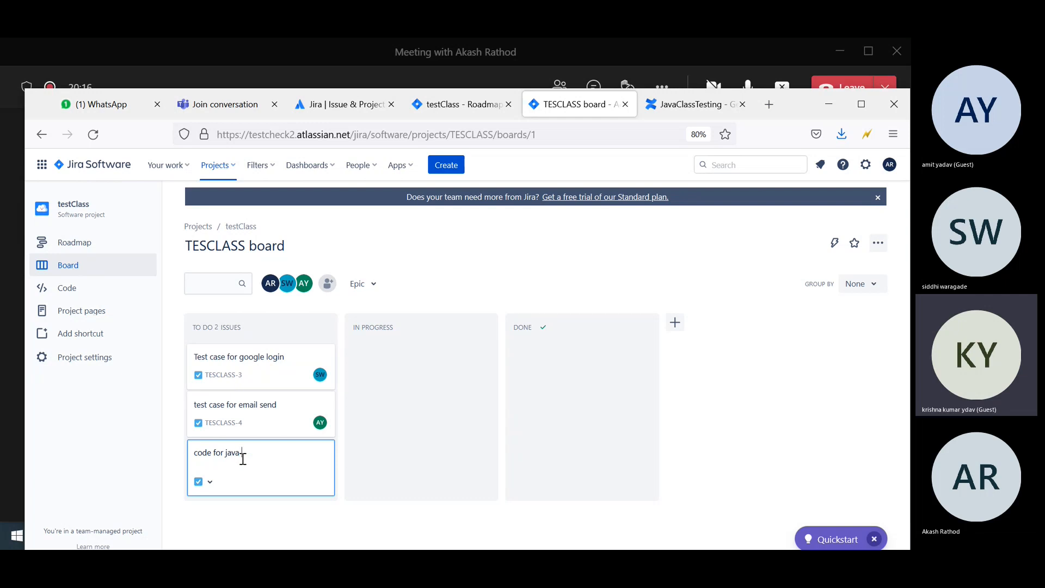
{"action": "type", "text": " to add"}
{"action": "key", "text": "BackSpace"}
{"action": "key", "text": "BackSpace"}
{"action": "key", "text": "BackSpace"}
{"action": "key", "text": "BackSpace"}
{"action": "type", "text": "sub 1t"}
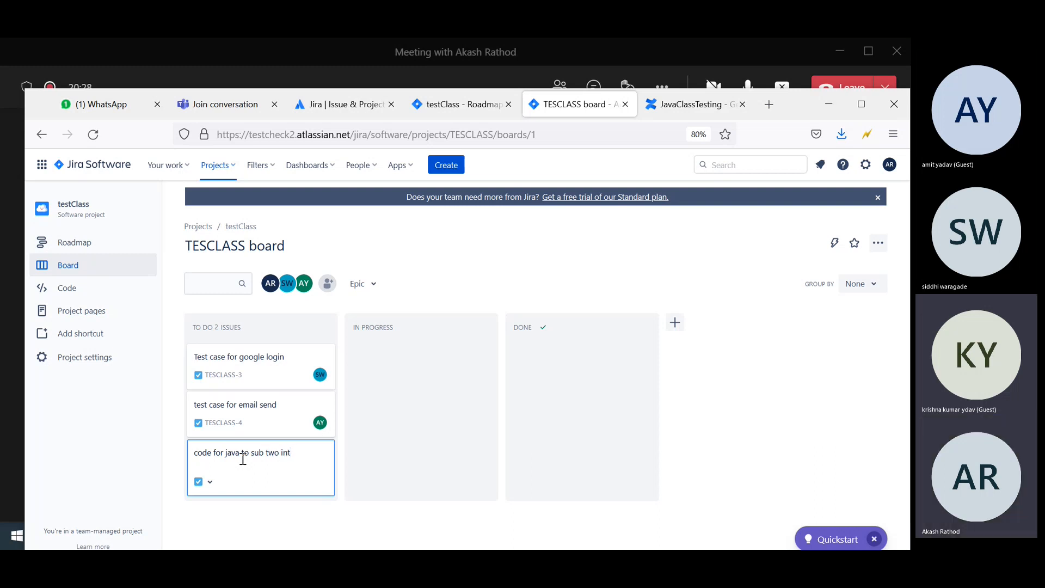
{"action": "type", "text": " and"}
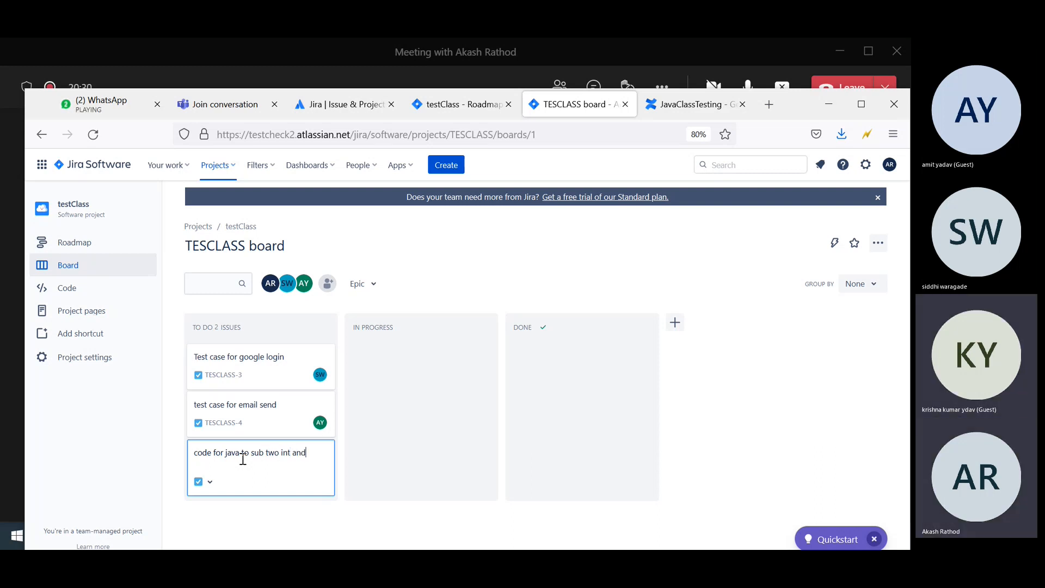
{"action": "type", "text": " print the result."}
{"action": "left_click", "coordinate": [471, 432]}
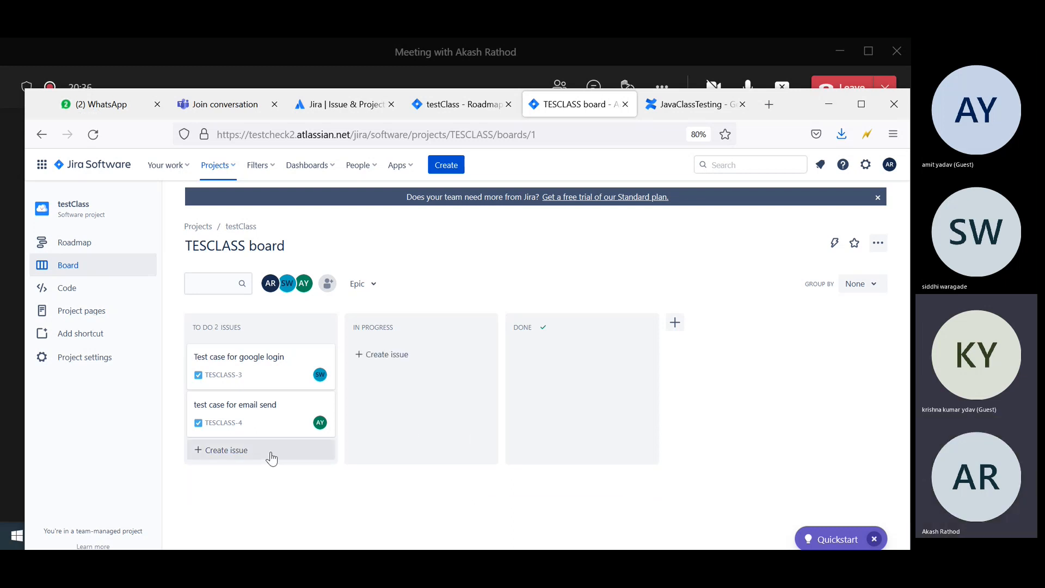
Filter the board by three team members' avatars and save the java subtraction issue as TESCLASS-5.
{"action": "left_click", "coordinate": [271, 286]}
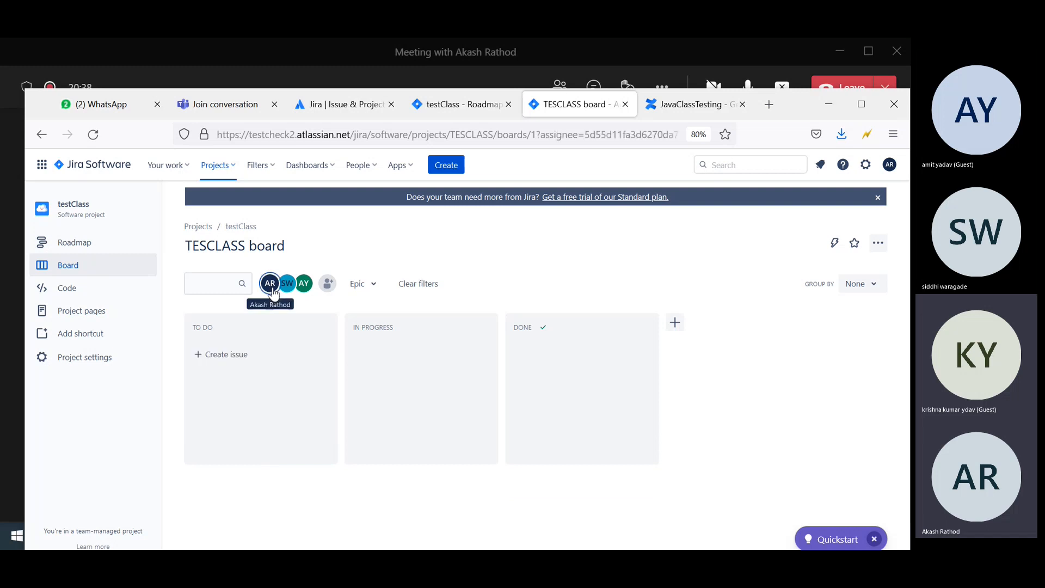
{"action": "left_click", "coordinate": [287, 285]}
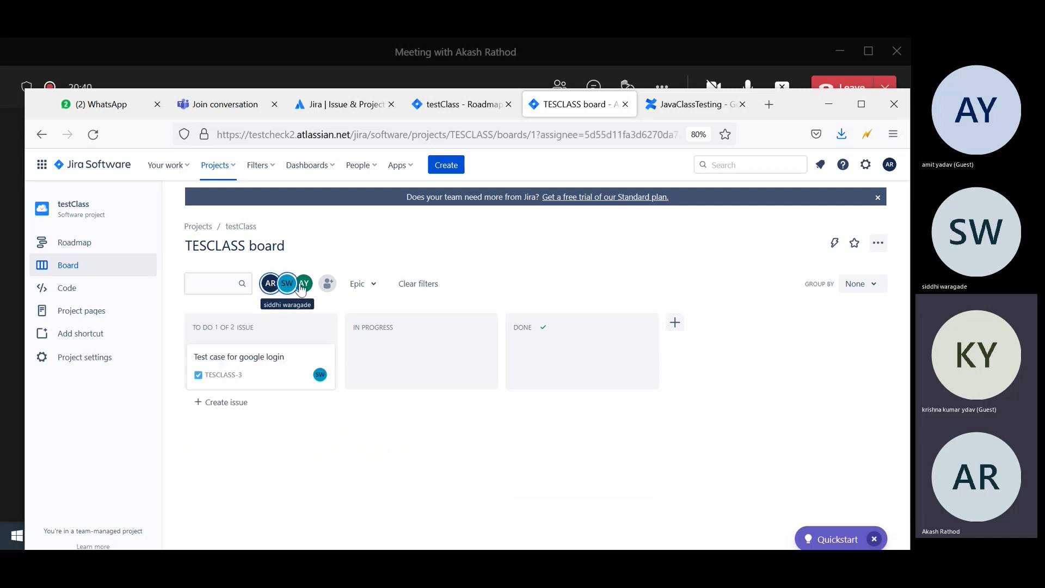
{"action": "left_click", "coordinate": [305, 285]}
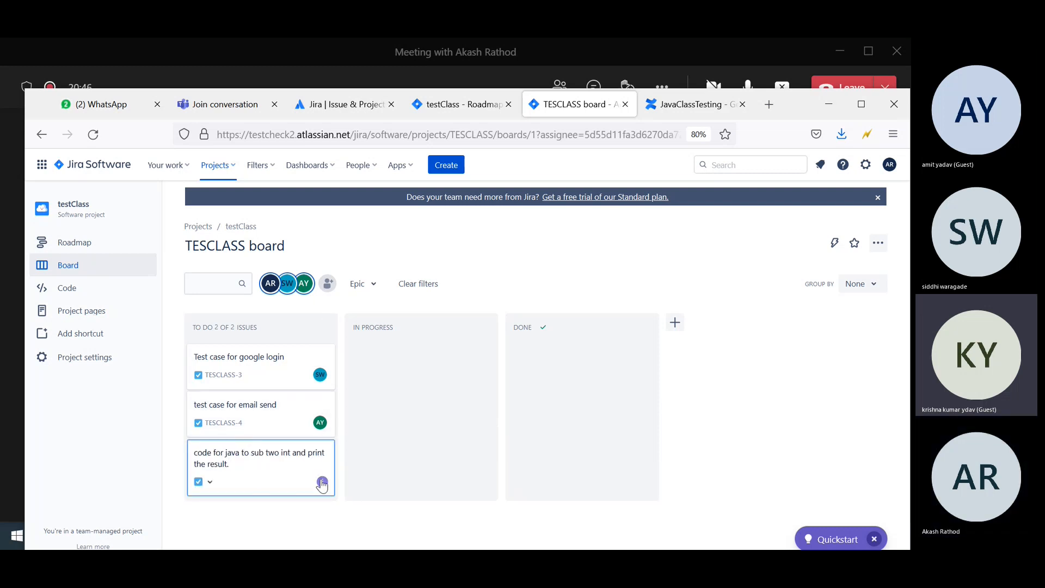
{"action": "key", "text": "Return"}
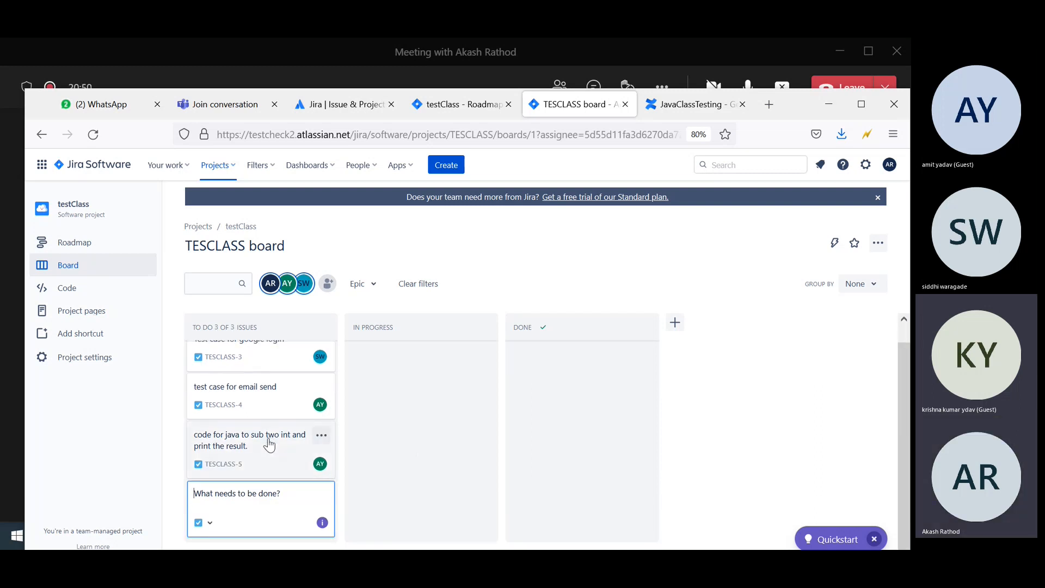
Open TESCLASS-5, start a comment, and close its details.
{"action": "left_click", "coordinate": [270, 445]}
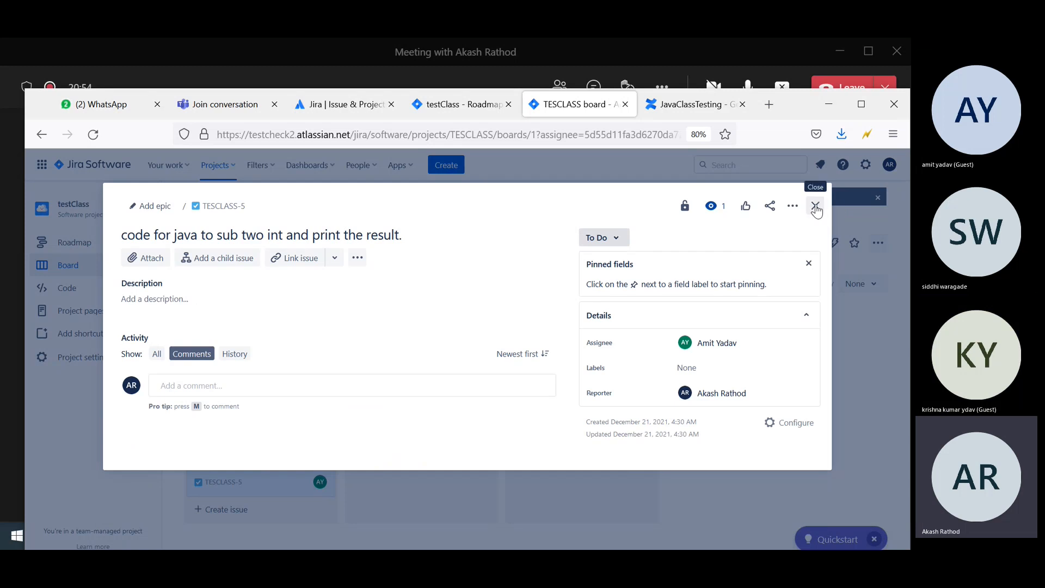
{"action": "left_click", "coordinate": [187, 384]}
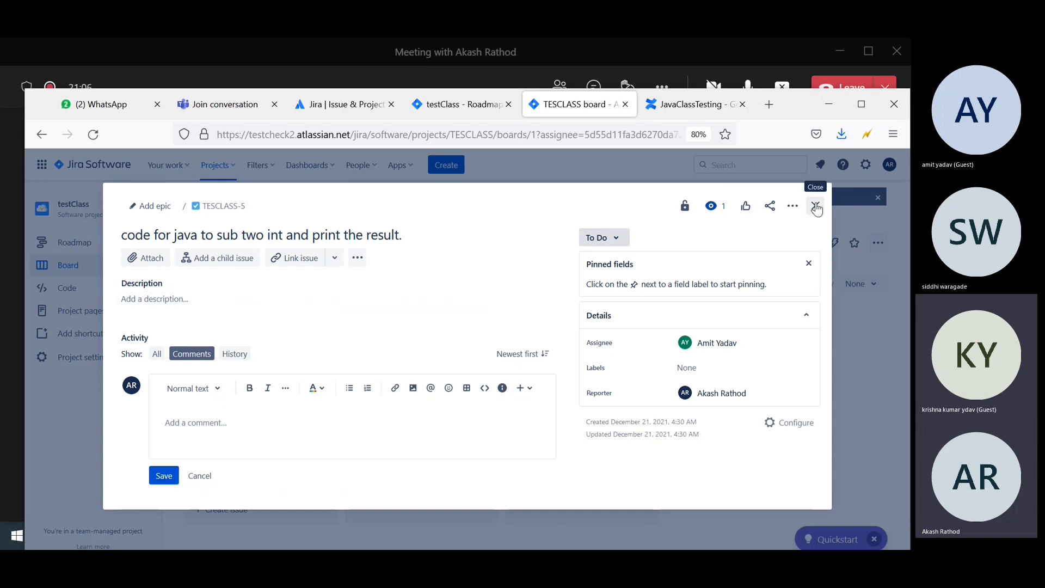
{"action": "left_click", "coordinate": [816, 207]}
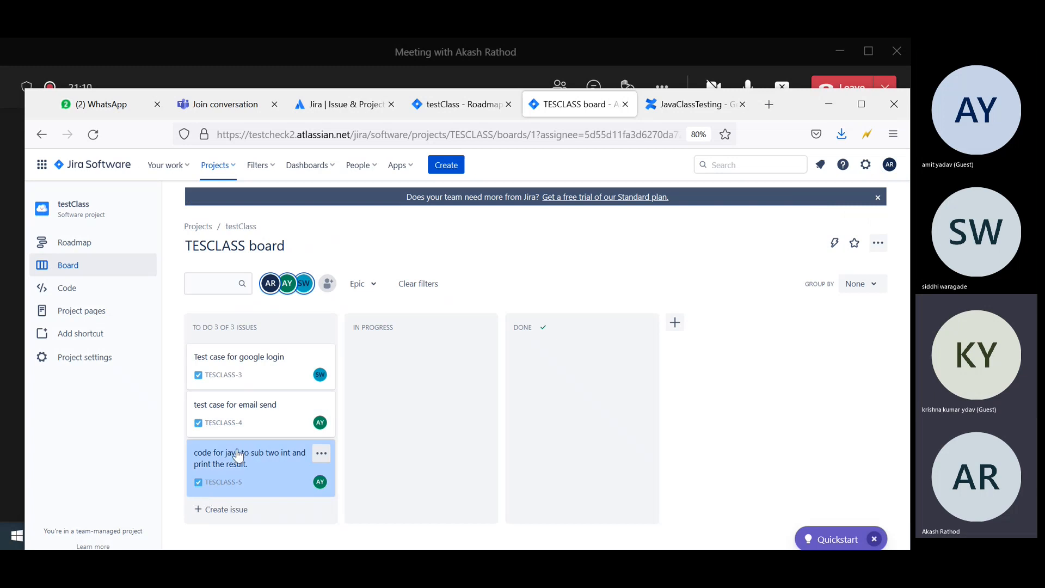
Cycle TESCLASS-5 through In Progress and Done back to To Do, then maximize the browser.
{"action": "mouse_move", "coordinate": [240, 455]}
{"action": "left_mouse_down"}
{"action": "mouse_move", "coordinate": [368, 427]}
{"action": "mouse_move", "coordinate": [403, 431]}
{"action": "mouse_move", "coordinate": [188, 457]}
{"action": "mouse_move", "coordinate": [244, 449]}
{"action": "left_mouse_up"}
{"action": "left_click_drag", "start_coordinate": [253, 456], "coordinate": [395, 438]}
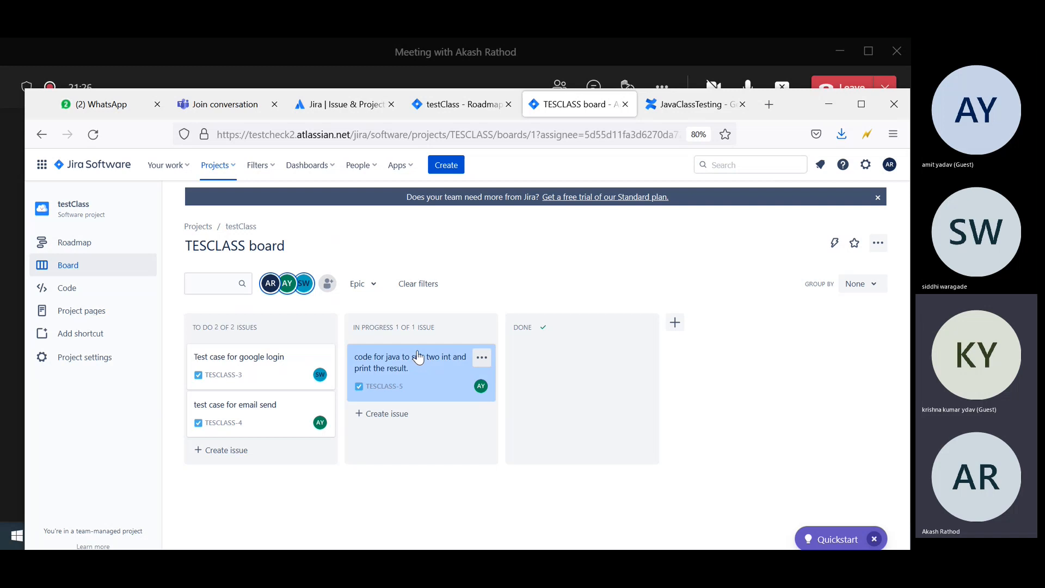
{"action": "left_click_drag", "start_coordinate": [403, 362], "coordinate": [572, 351]}
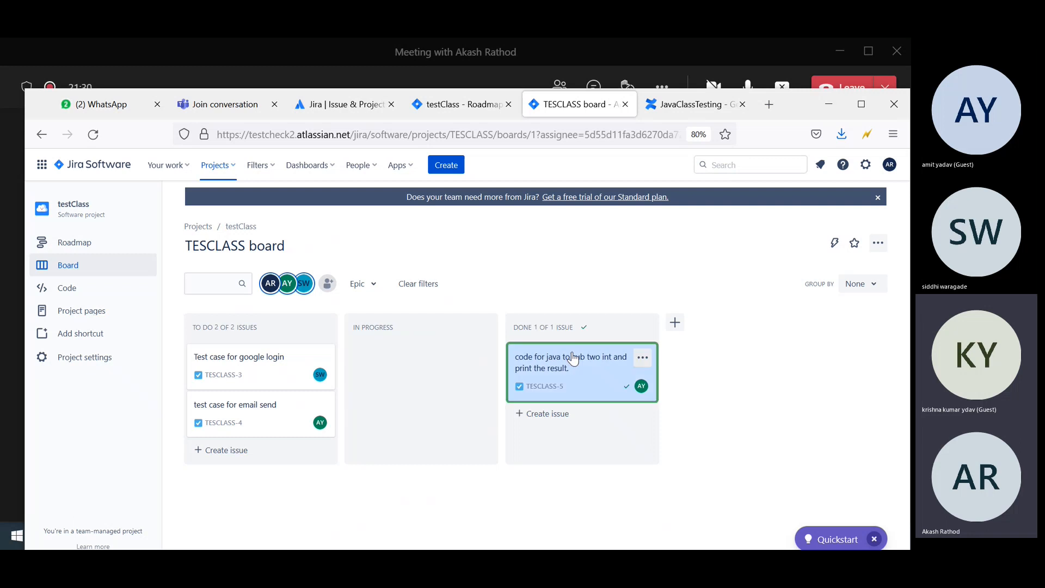
{"action": "mouse_move", "coordinate": [613, 391]}
{"action": "left_mouse_down"}
{"action": "mouse_move", "coordinate": [579, 304]}
{"action": "mouse_move", "coordinate": [576, 352]}
{"action": "mouse_move", "coordinate": [397, 360]}
{"action": "left_mouse_up"}
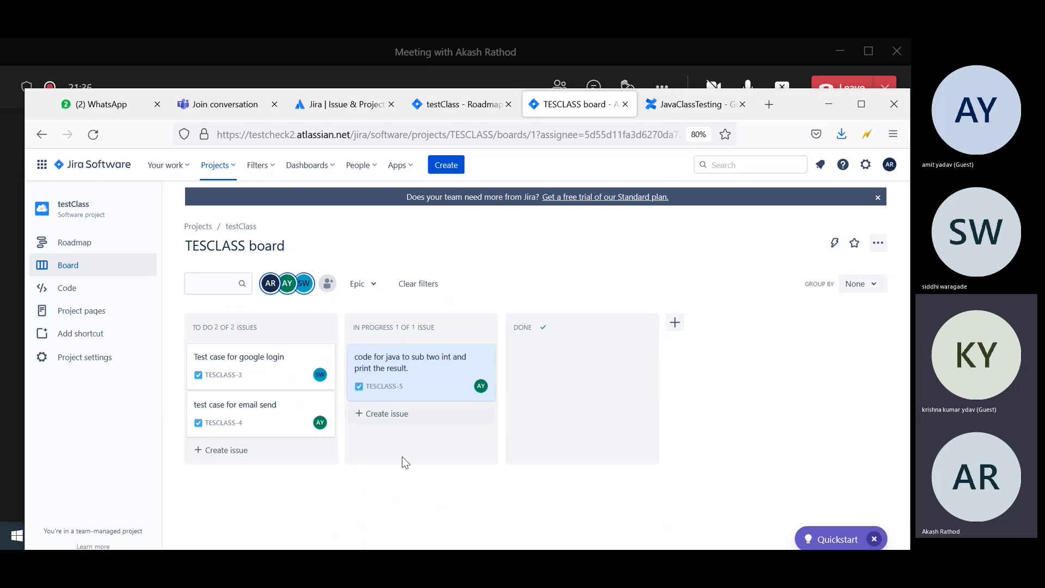
{"action": "left_click_drag", "start_coordinate": [235, 452], "coordinate": [237, 457]}
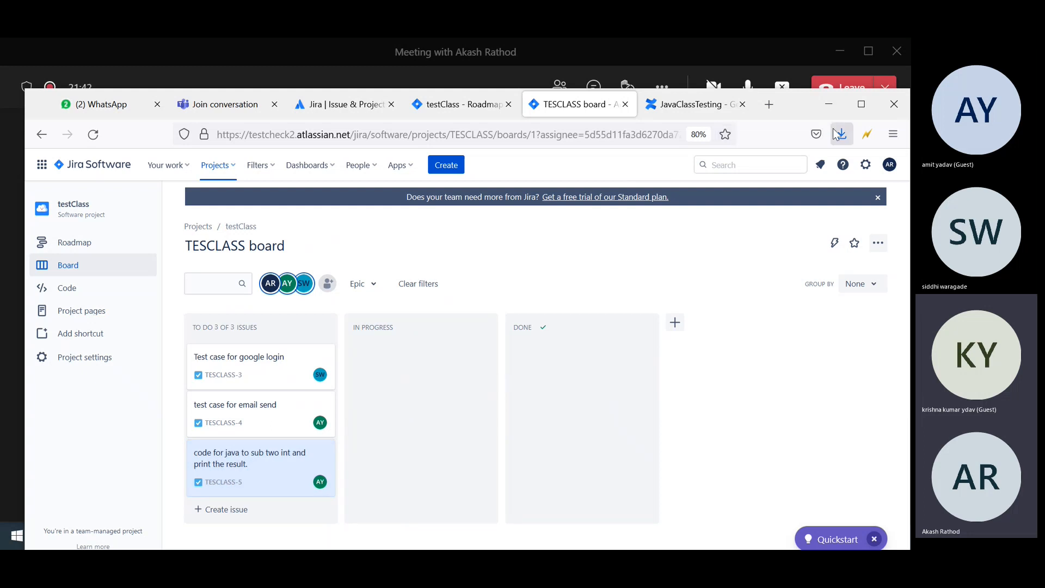
{"action": "left_click", "coordinate": [861, 104]}
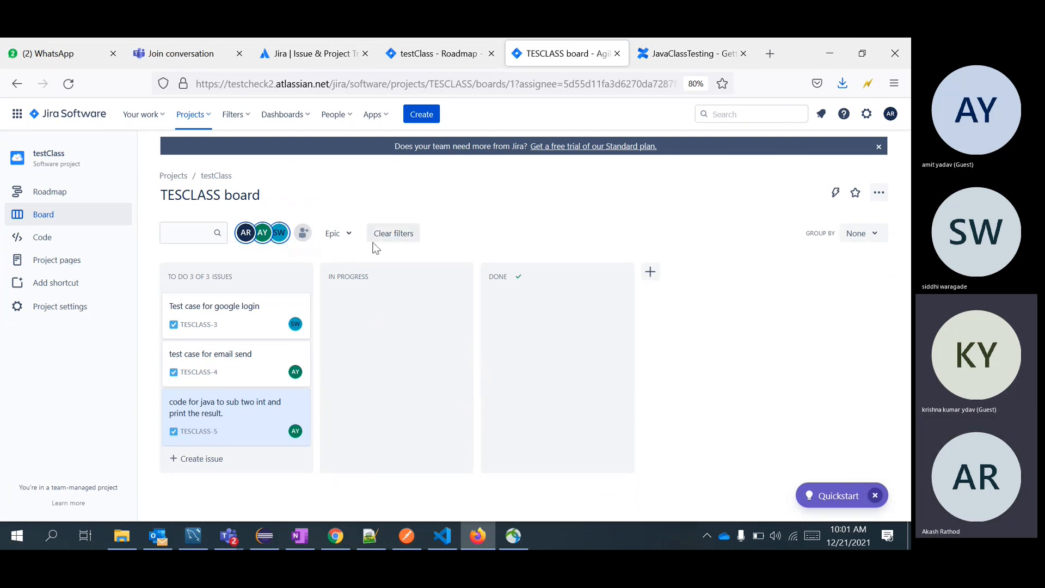
Create a To Do issue titled 'Learn IF Else statement in java', fixing the spelling of statement.
{"action": "left_click", "coordinate": [213, 459]}
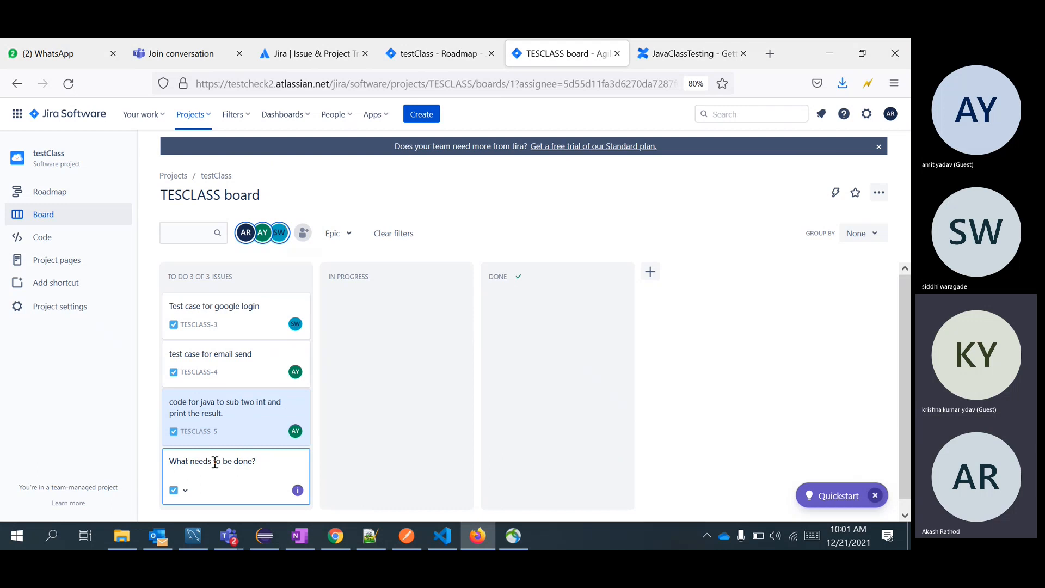
{"action": "type", "text": "Learn IF Else Statment in Ha"}
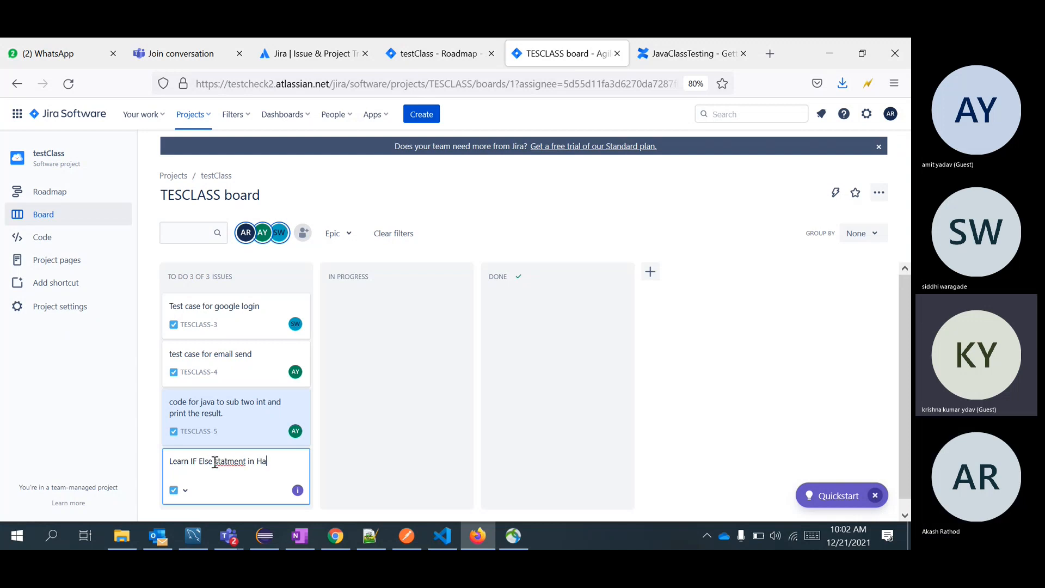
{"action": "key", "text": "BackSpace"}
{"action": "key", "text": "BackSpace"}
{"action": "type", "text": "java"}
{"action": "right_click", "coordinate": [231, 463]}
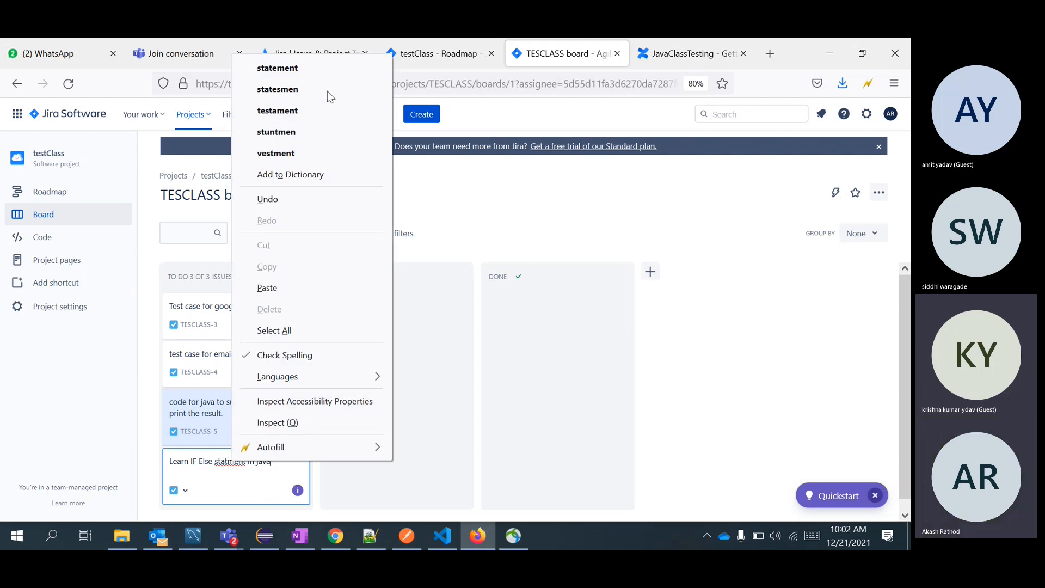
{"action": "left_click", "coordinate": [326, 68]}
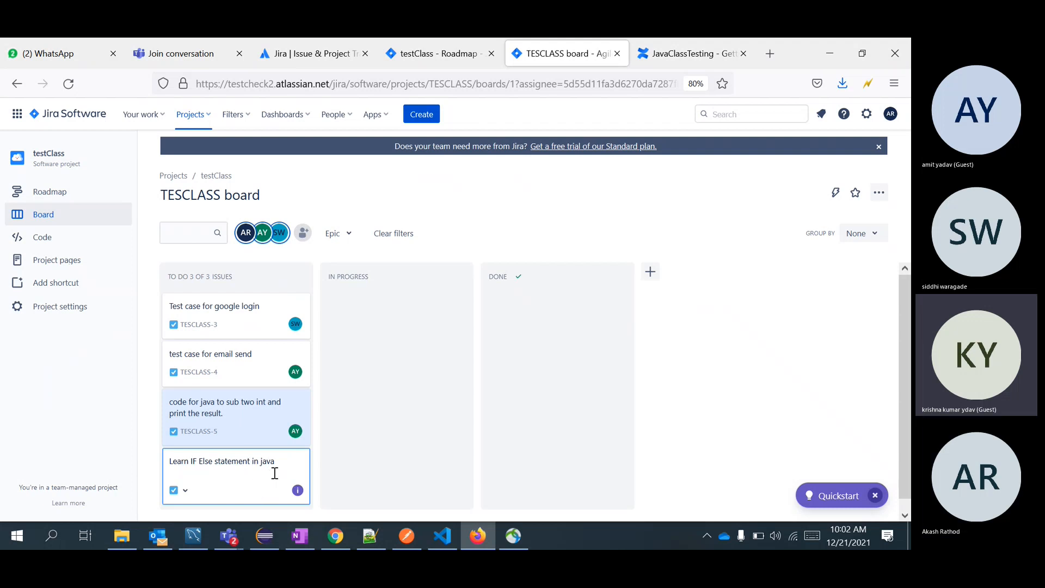
{"action": "key", "text": "Return"}
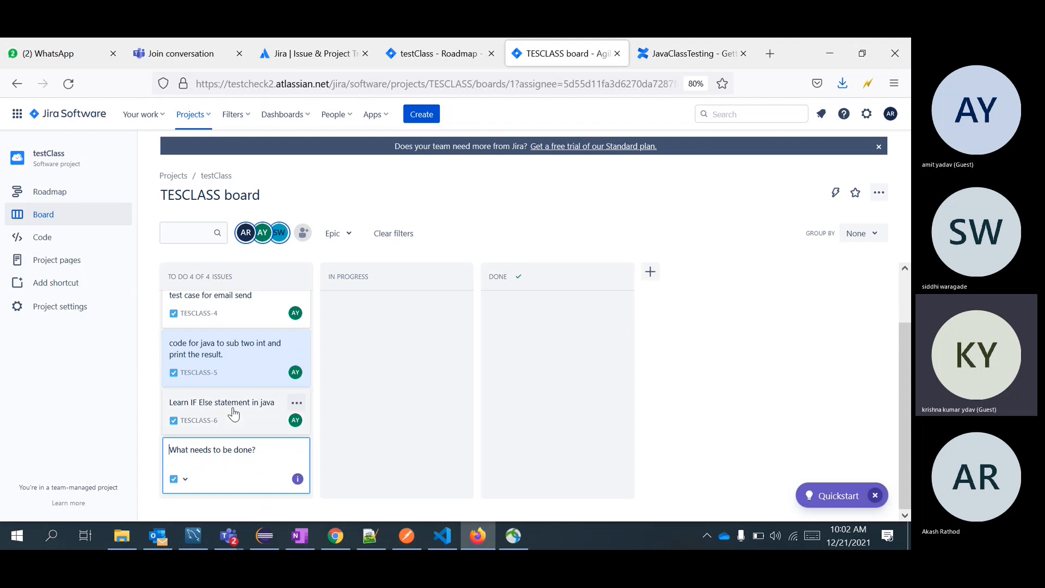
Assign TESCLASS-6 to yourself in its issue details.
{"action": "left_click", "coordinate": [242, 412]}
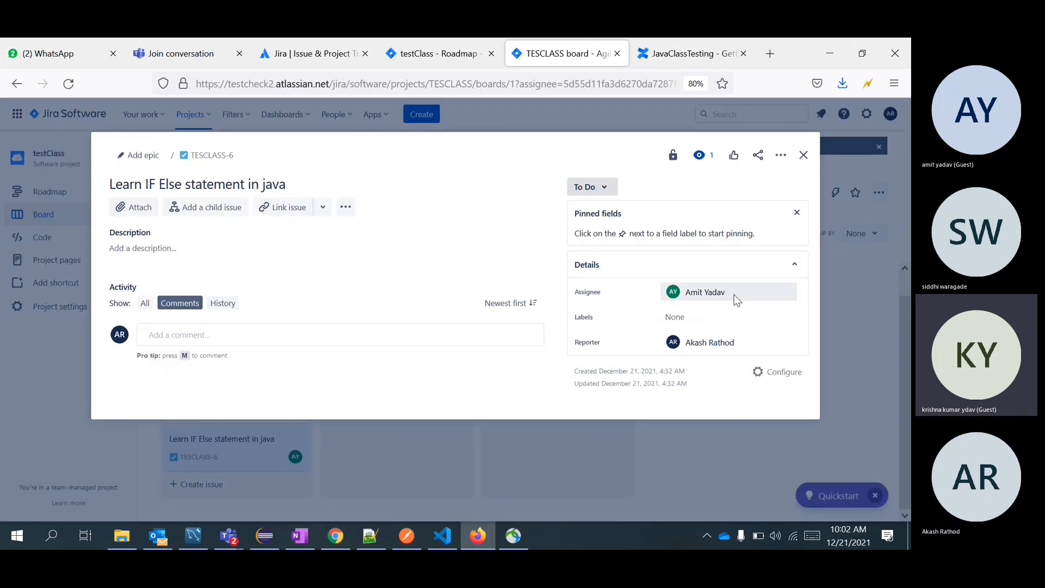
{"action": "left_click", "coordinate": [733, 297]}
{"action": "type", "text": "a"}
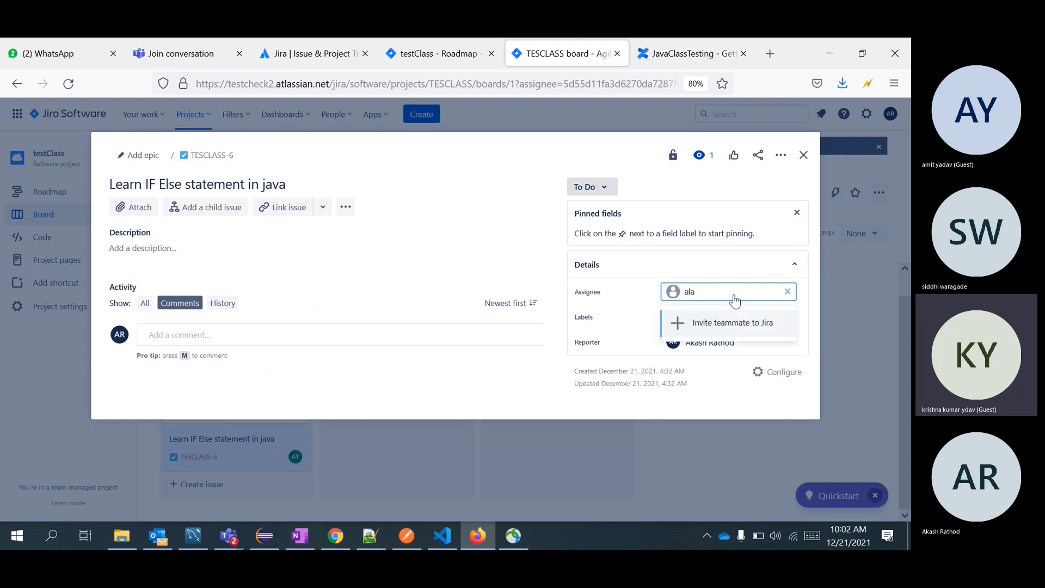
{"action": "type", "text": "k"}
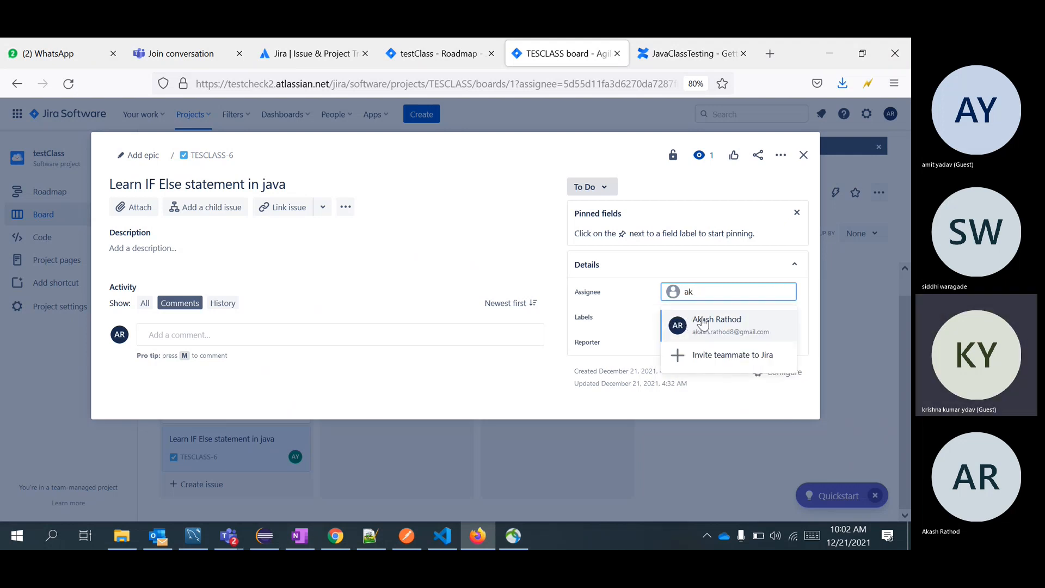
{"action": "left_click", "coordinate": [702, 322]}
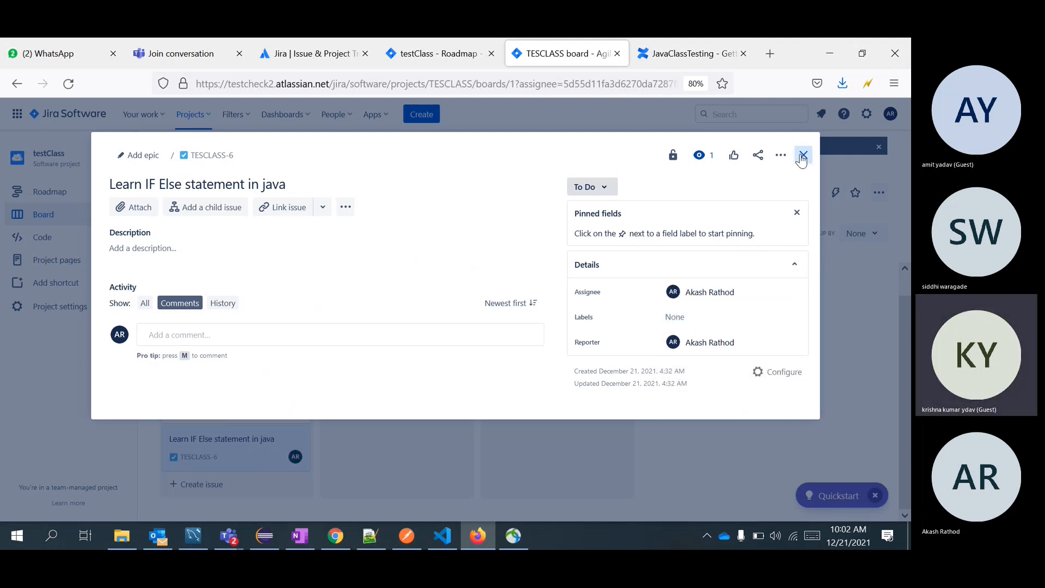
{"action": "left_click", "coordinate": [802, 156]}
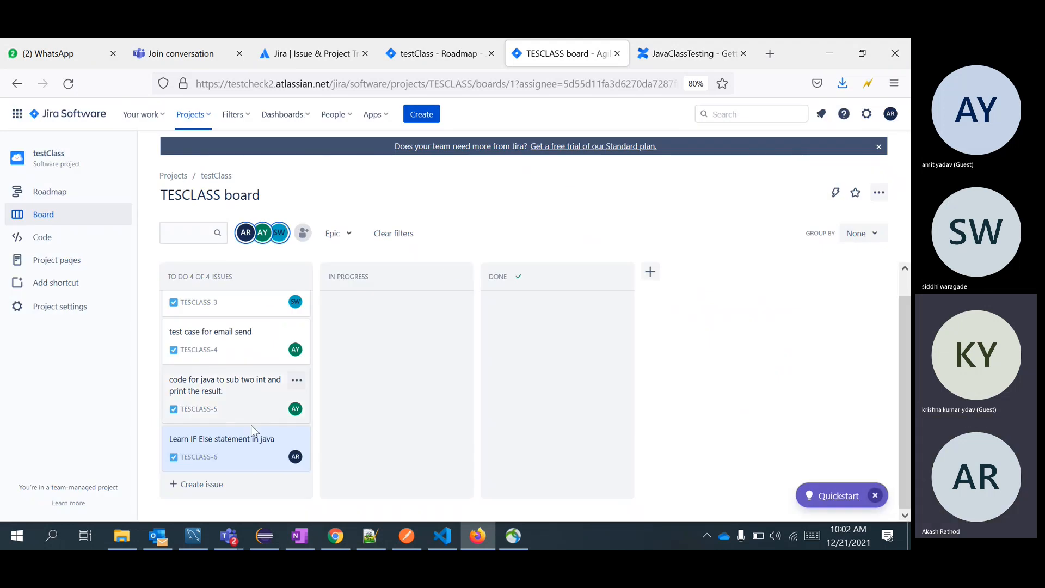
Drag TESCLASS-6 through In Progress and Done, then back to the bottom of To Do.
{"action": "left_click_drag", "start_coordinate": [237, 444], "coordinate": [403, 367]}
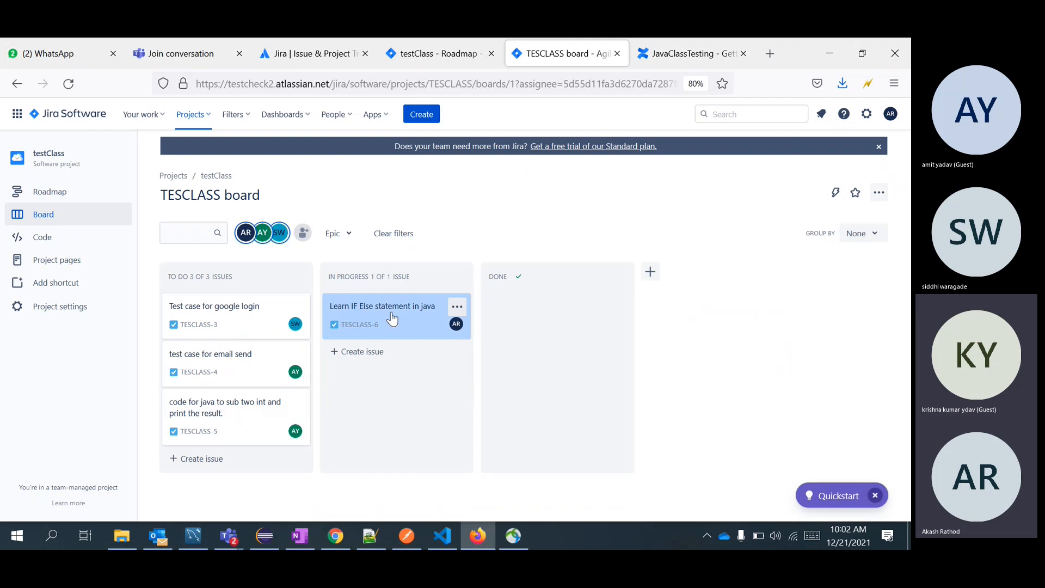
{"action": "left_click_drag", "start_coordinate": [392, 318], "coordinate": [549, 318]}
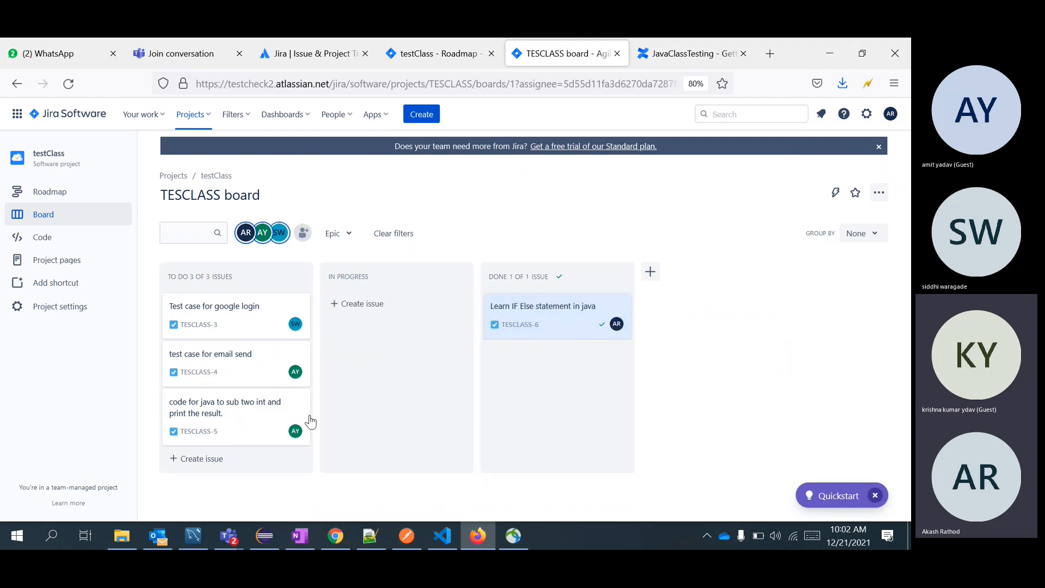
{"action": "left_click_drag", "start_coordinate": [517, 317], "coordinate": [223, 450]}
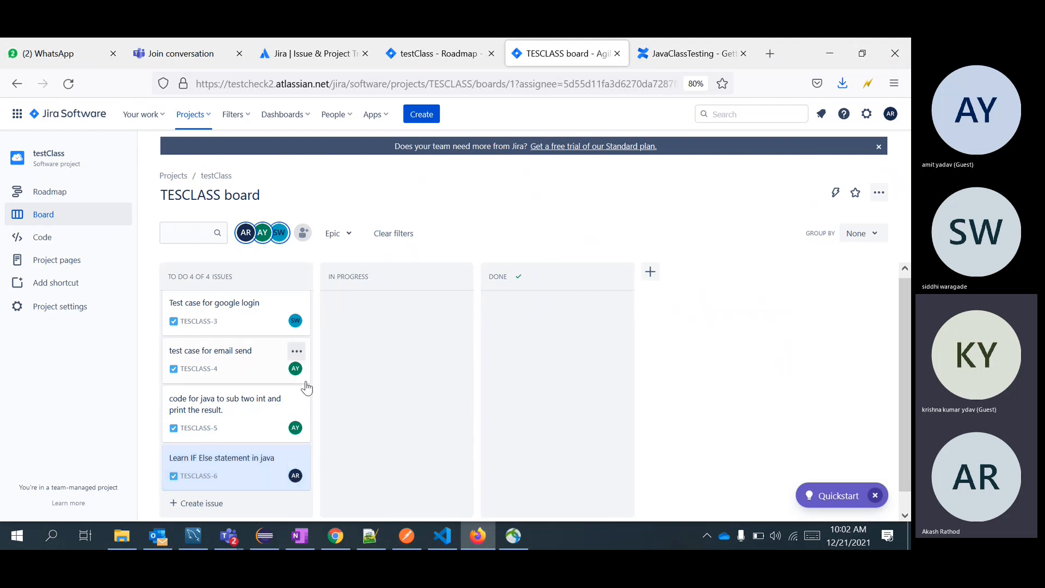
Create a To Do issue titled 'write a sql to create a student able having name rollno and marks.'.
{"action": "scroll", "coordinate": [305, 386], "scroll_direction": "down", "scroll_amount": 1}
{"action": "left_click", "coordinate": [210, 483]}
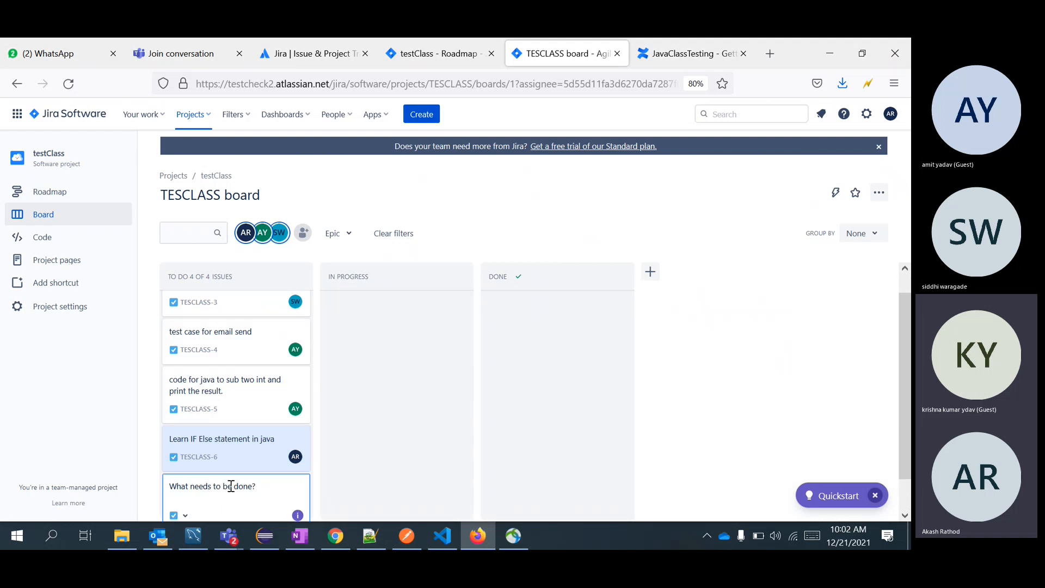
{"action": "type", "text": "write a sql to"}
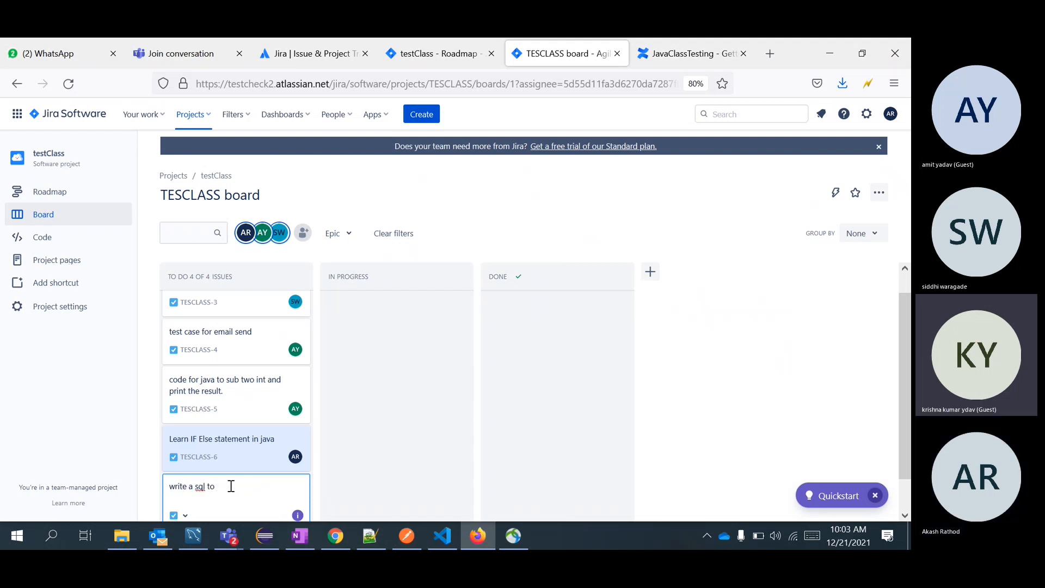
{"action": "type", "text": " create"}
{"action": "key", "text": "BackSpace"}
{"action": "key", "text": "BackSpace"}
{"action": "type", "text": "e"}
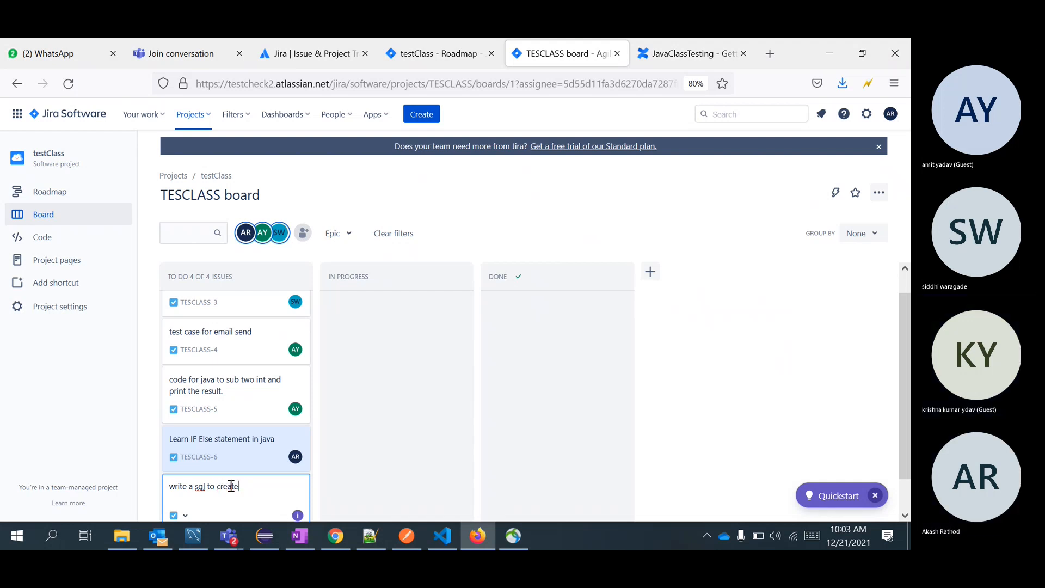
{"action": "type", "text": " a student able having name rolln o"}
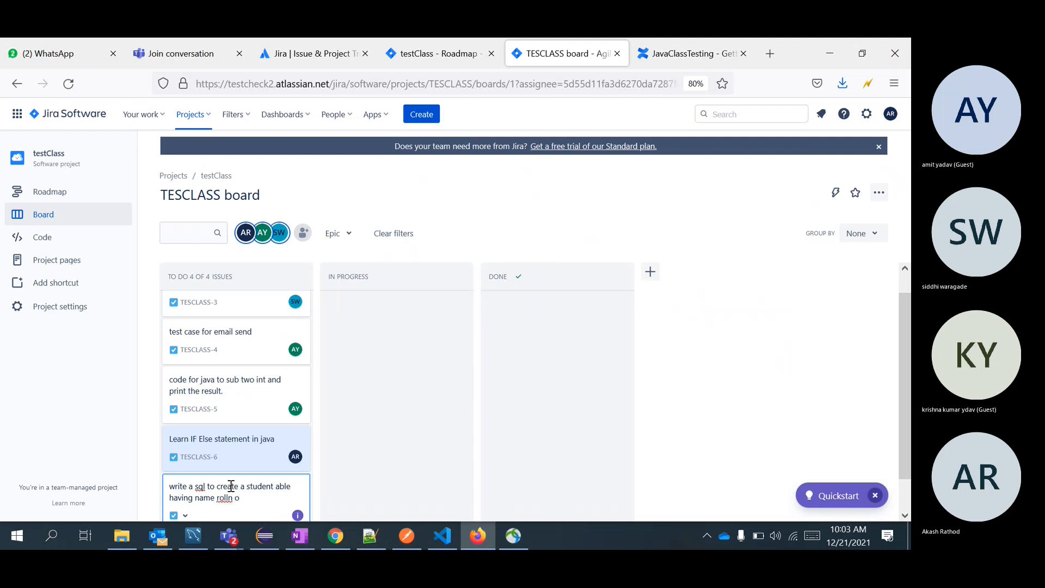
{"action": "key", "text": "Left"}
{"action": "key", "text": "Left"}
{"action": "type", "text": "o and marks"}
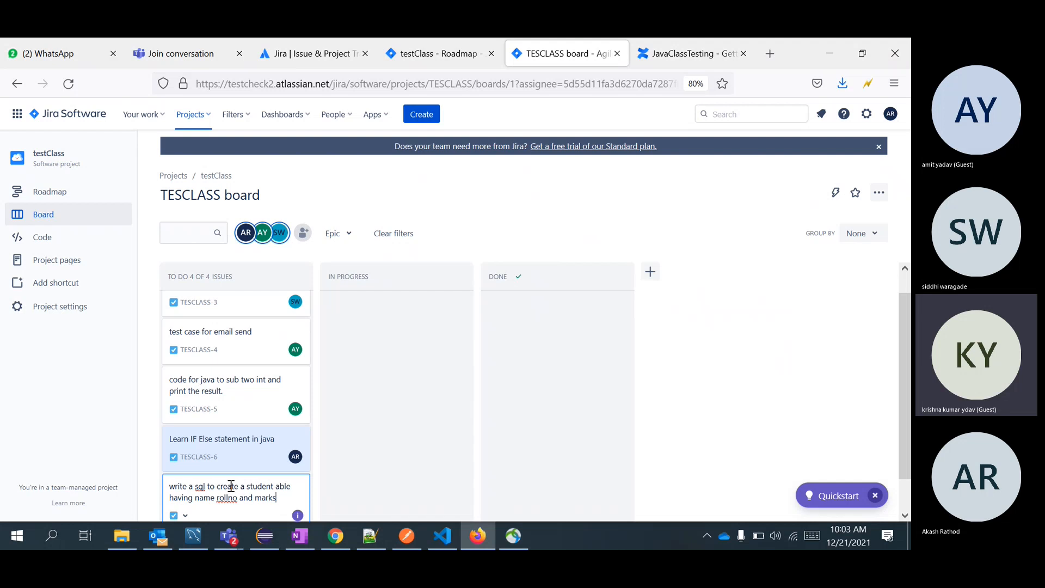
{"action": "type", "text": "."}
{"action": "left_click", "coordinate": [406, 436]}
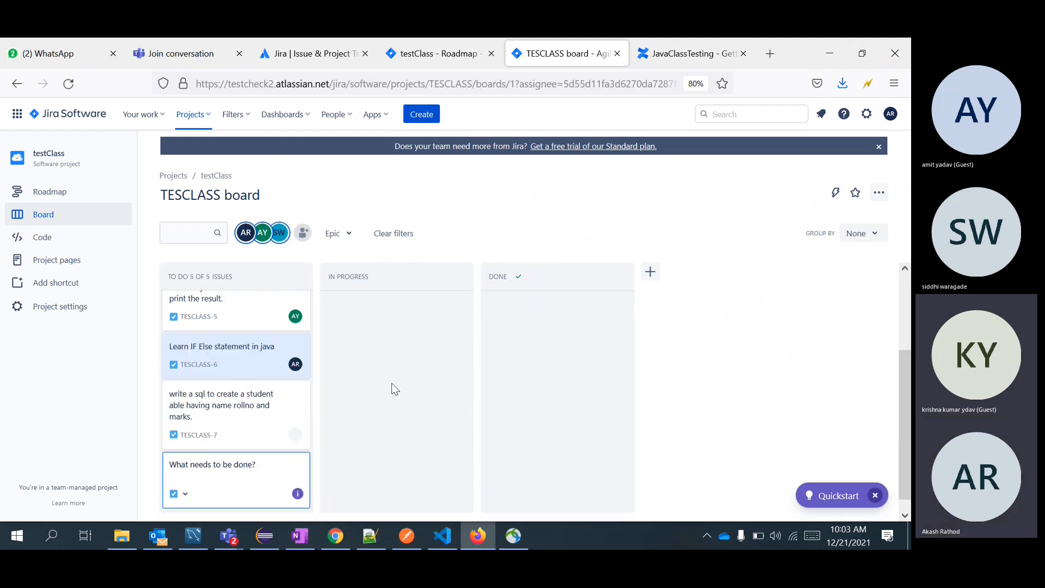
Select and copy the full title of TESCLASS-7 from its issue details.
{"action": "left_click", "coordinate": [224, 414]}
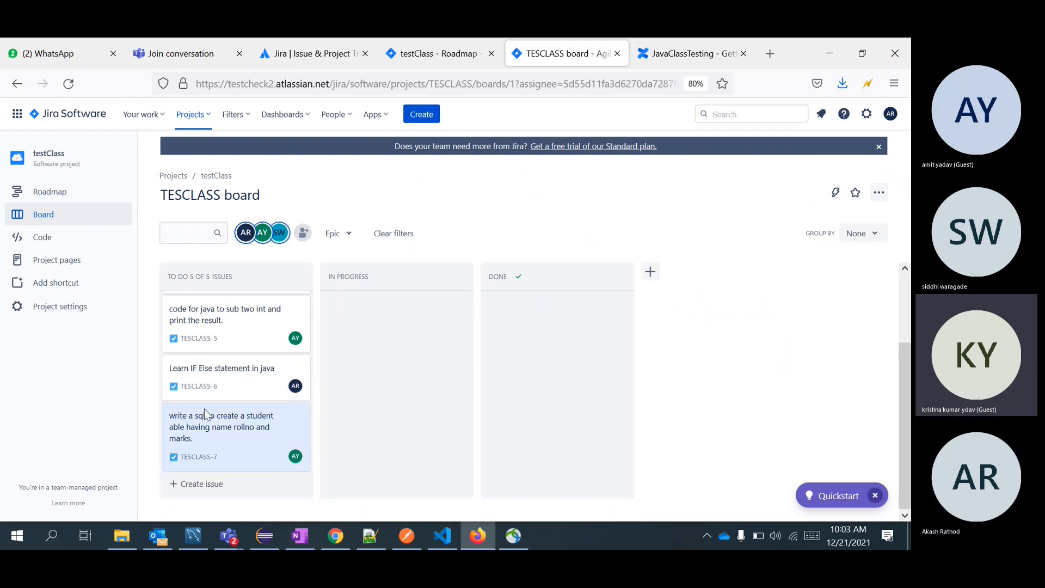
{"action": "left_click", "coordinate": [204, 406]}
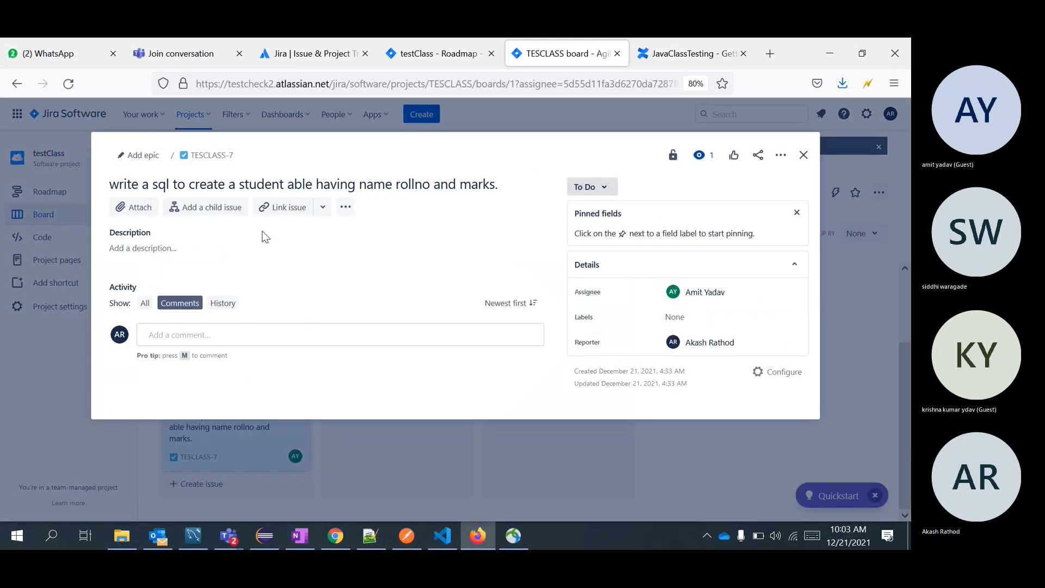
{"action": "left_click", "coordinate": [492, 180]}
{"action": "left_click_drag", "start_coordinate": [504, 187], "coordinate": [111, 196]}
{"action": "key", "text": "ctrl+c"}
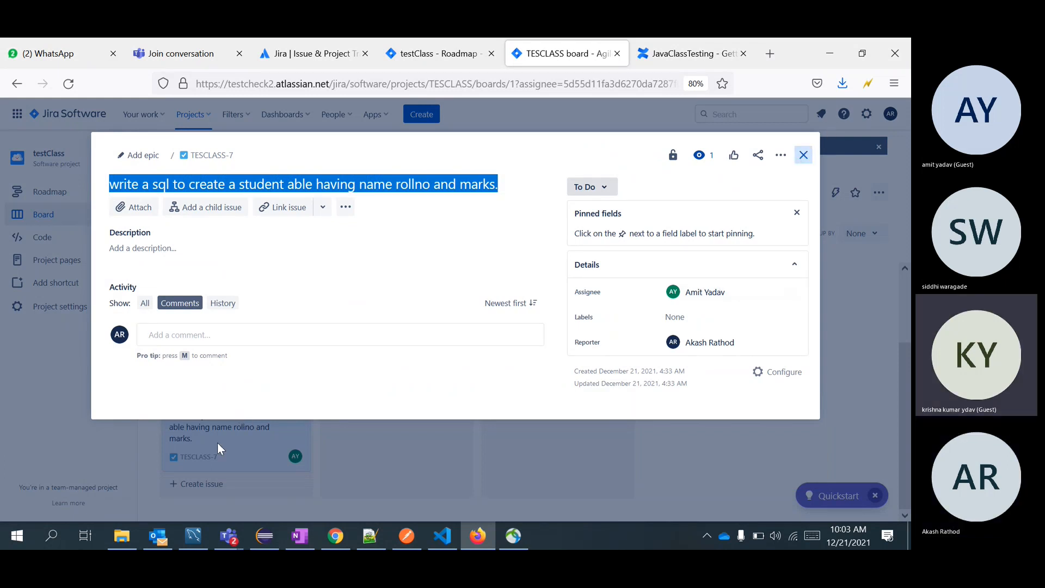
{"action": "left_click", "coordinate": [208, 491]}
{"action": "left_click", "coordinate": [210, 488]}
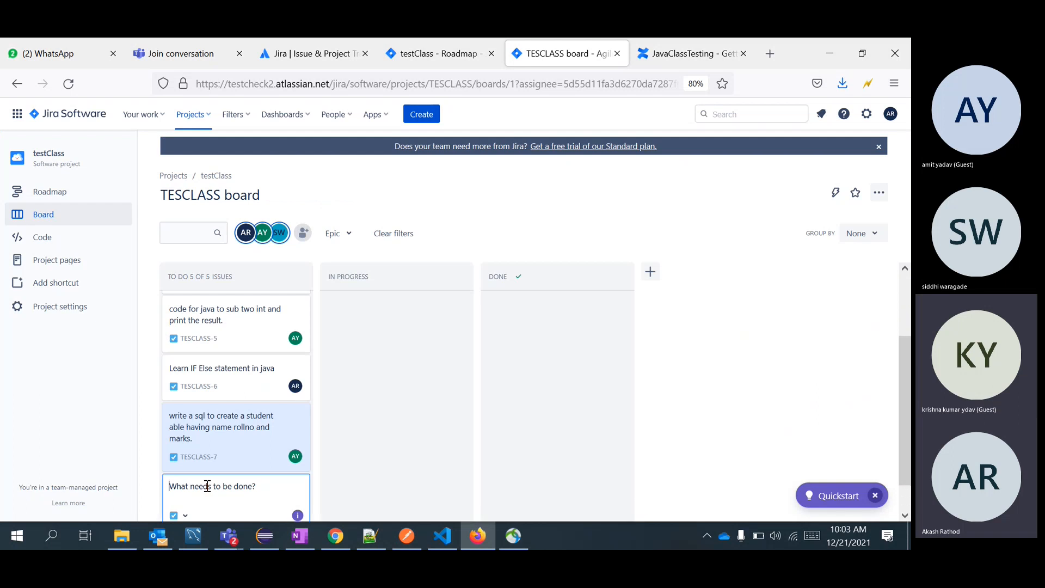
Paste the copied title as a new issue, replacing student, rollno and marks with teacher, teacher id and 'salaray'.
{"action": "key", "text": "ctrl+v"}
{"action": "double_click", "coordinate": [262, 484]}
{"action": "type", "text": "teacher"}
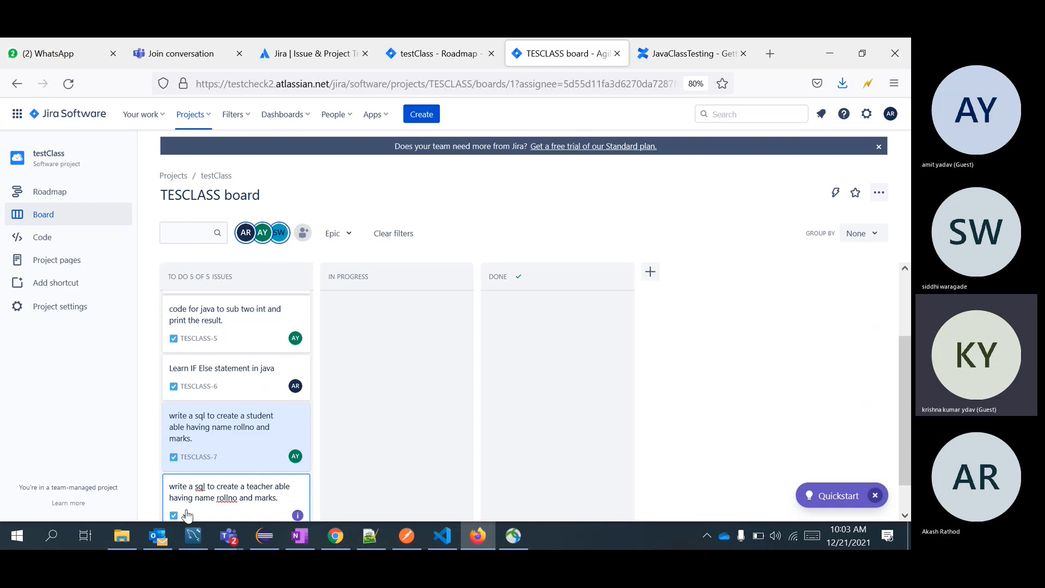
{"action": "double_click", "coordinate": [226, 497]}
{"action": "type", "text": ",teach"}
{"action": "type", "text": "er i"}
{"action": "type", "text": "d"}
{"action": "double_click", "coordinate": [280, 496]}
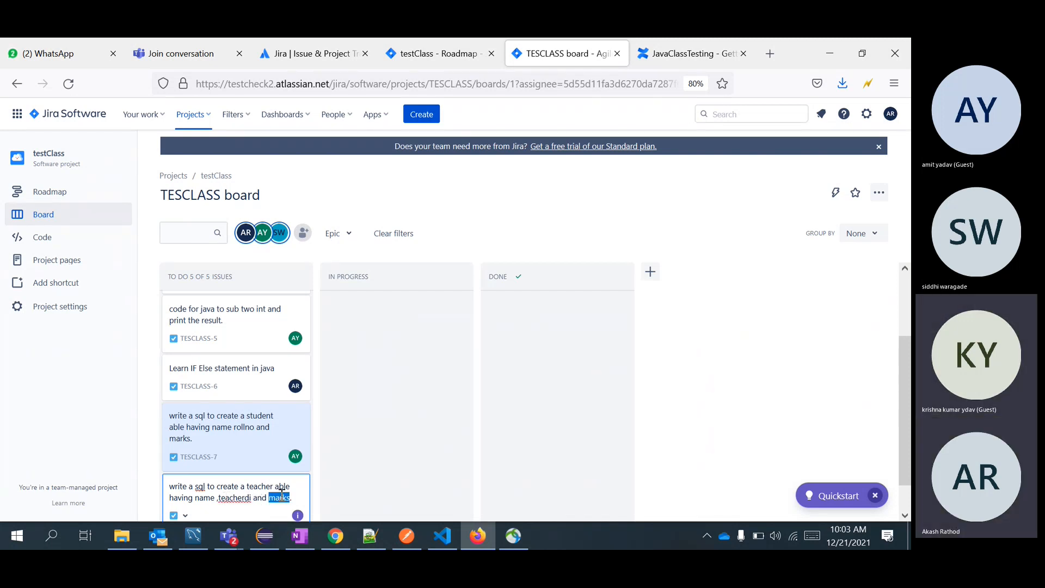
{"action": "type", "text": "salaray"}
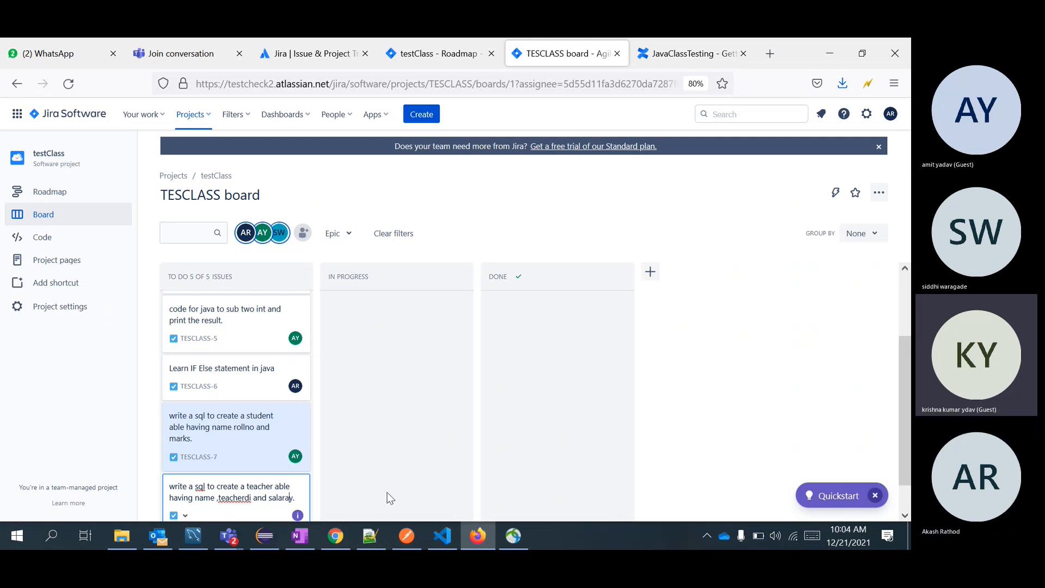
{"action": "key", "text": "Return"}
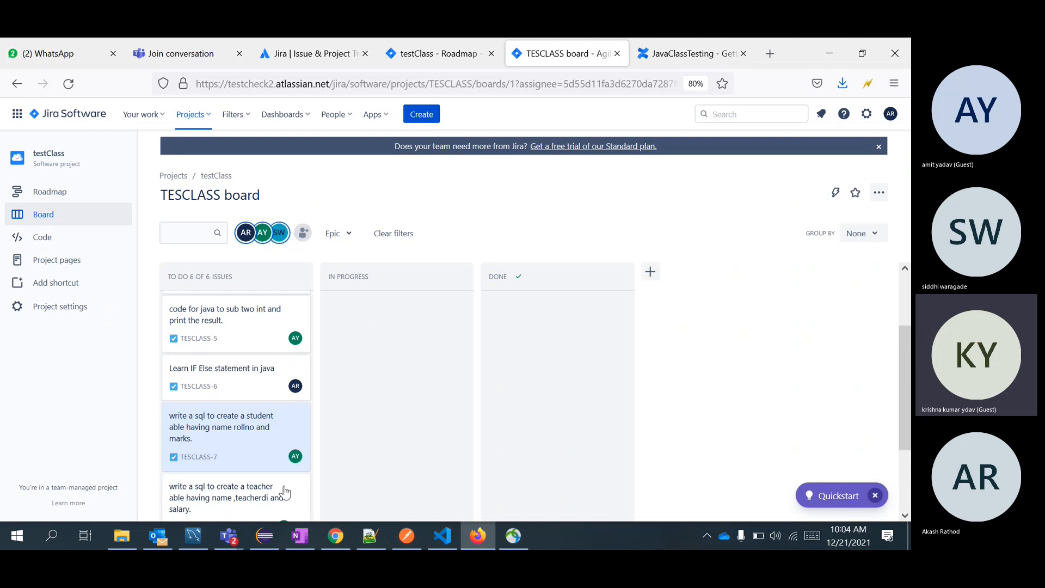
Assign TESCLASS-8 to the other teammate and return to the board.
{"action": "left_click", "coordinate": [240, 483]}
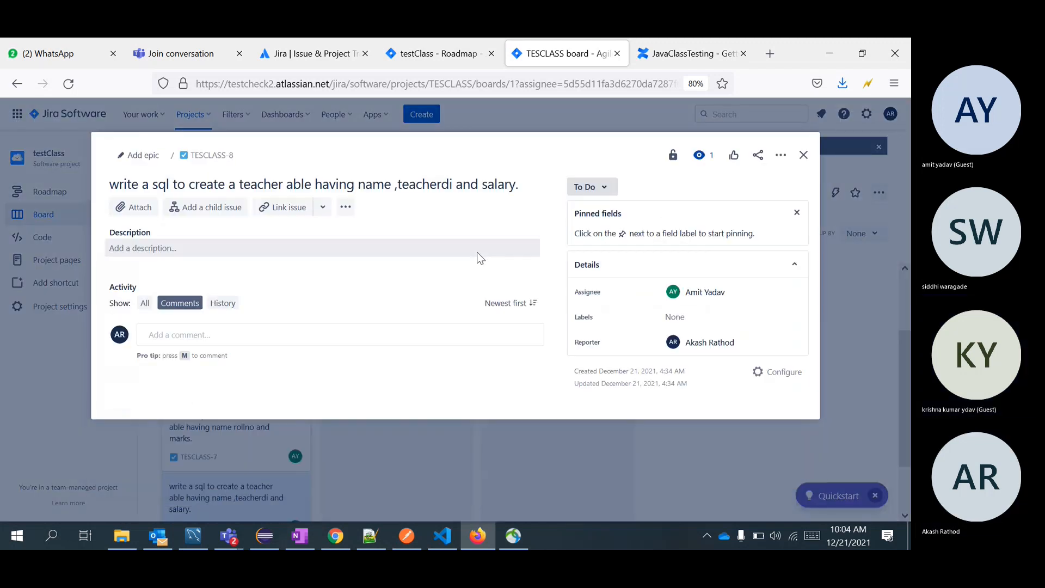
{"action": "left_click", "coordinate": [734, 290]}
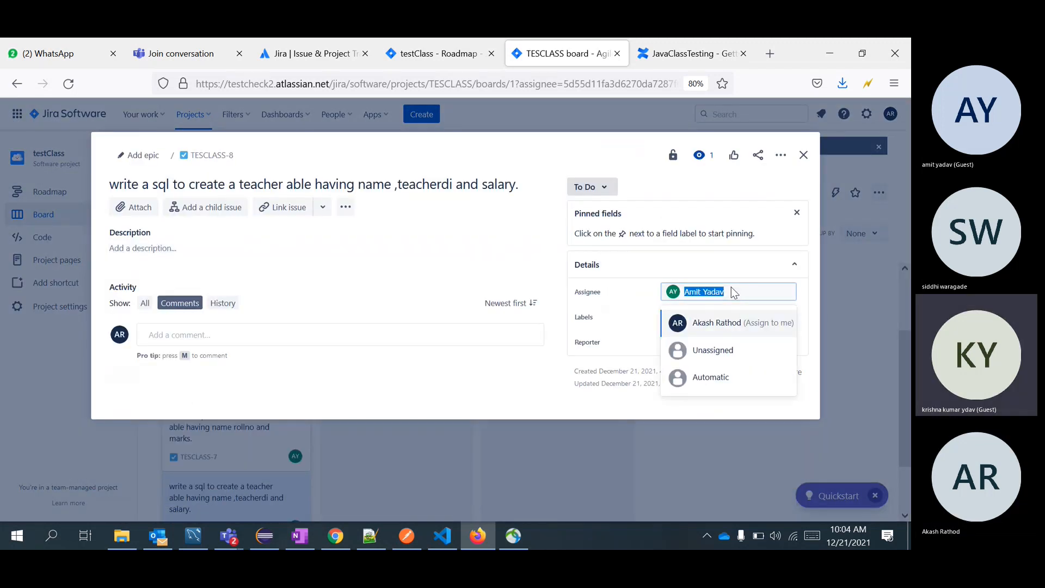
{"action": "type", "text": "sidd"}
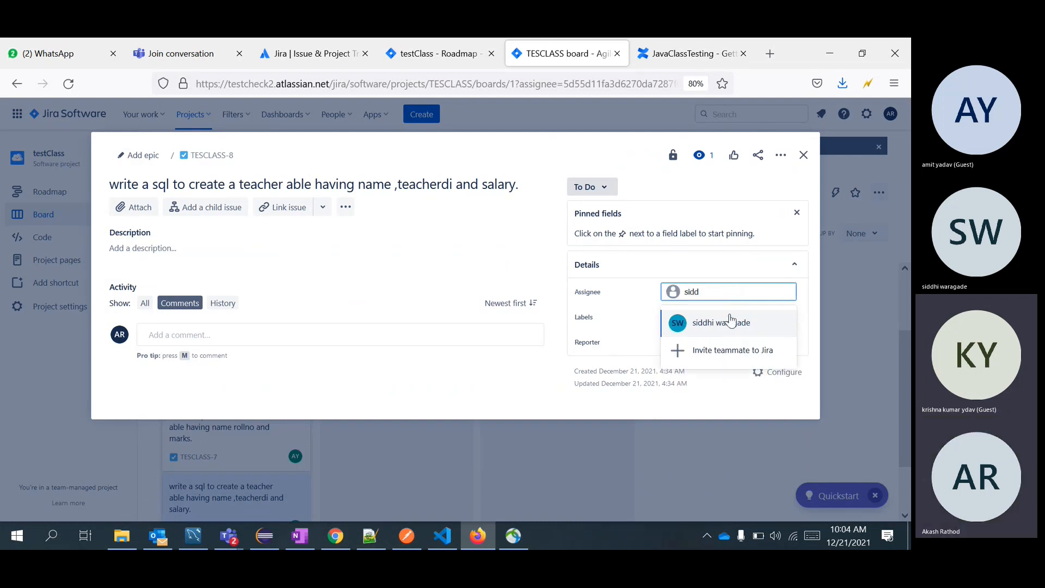
{"action": "left_click", "coordinate": [733, 329]}
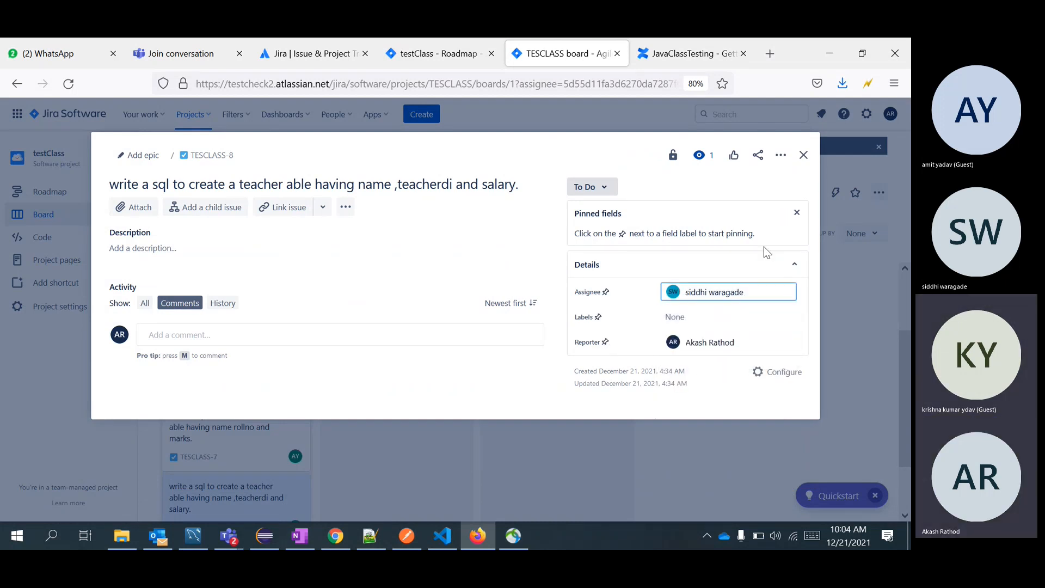
{"action": "left_click", "coordinate": [760, 267]}
{"action": "left_click", "coordinate": [670, 273]}
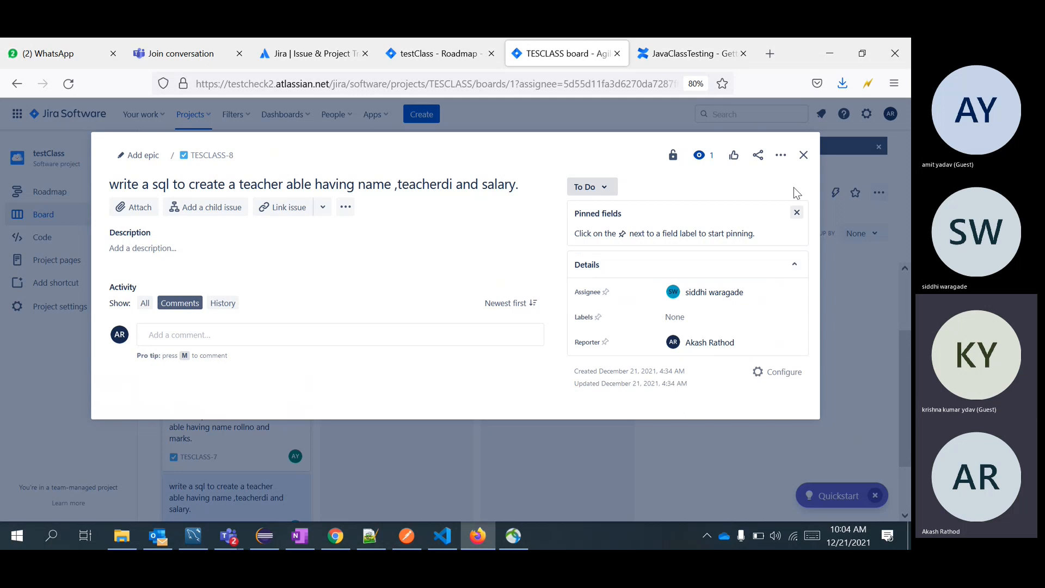
{"action": "left_click", "coordinate": [802, 156]}
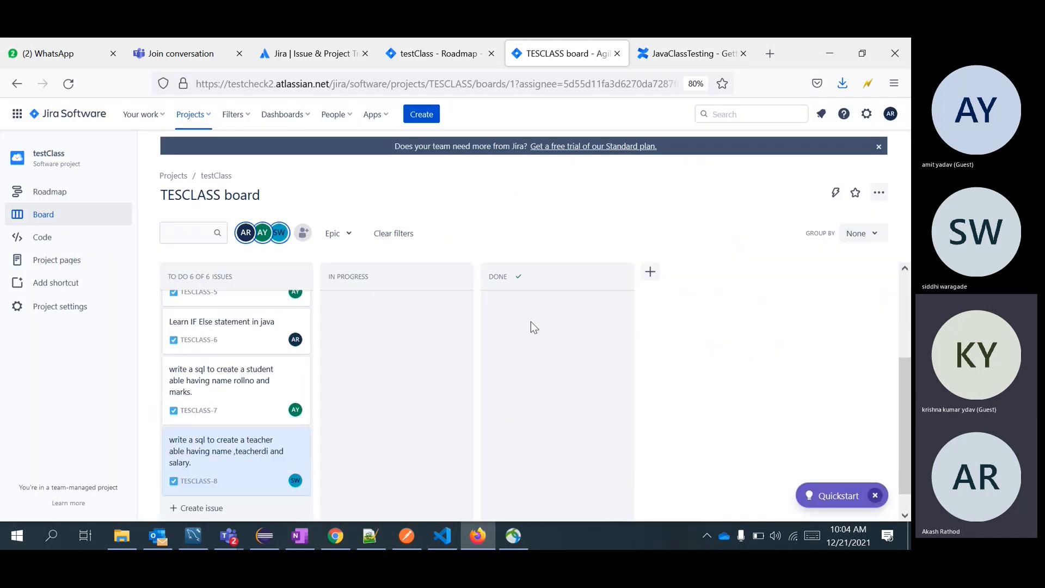
{"action": "scroll", "coordinate": [530, 321], "scroll_direction": "up", "scroll_amount": 3}
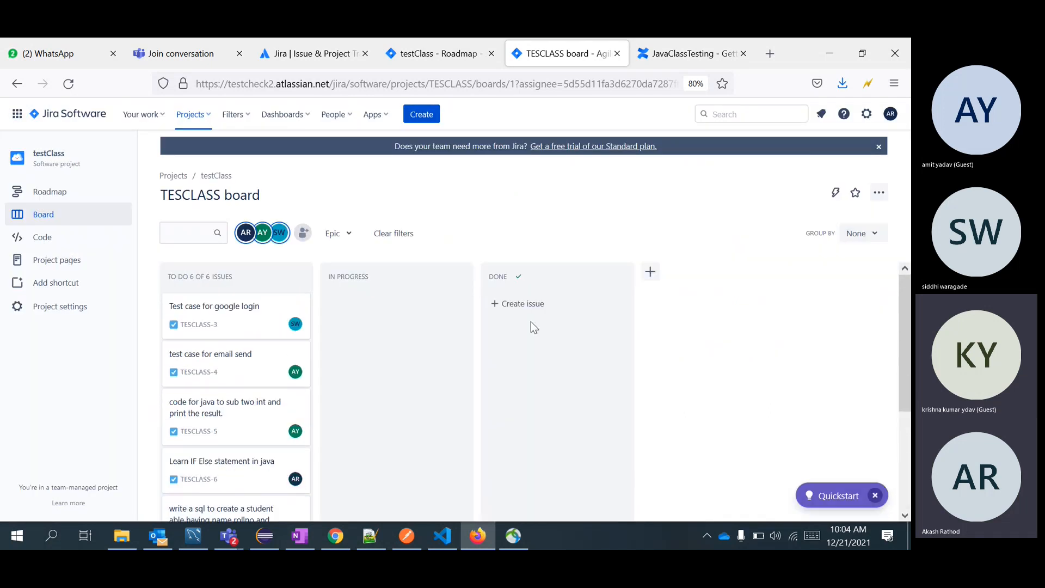
{"action": "scroll", "coordinate": [531, 321], "scroll_direction": "down", "scroll_amount": 3}
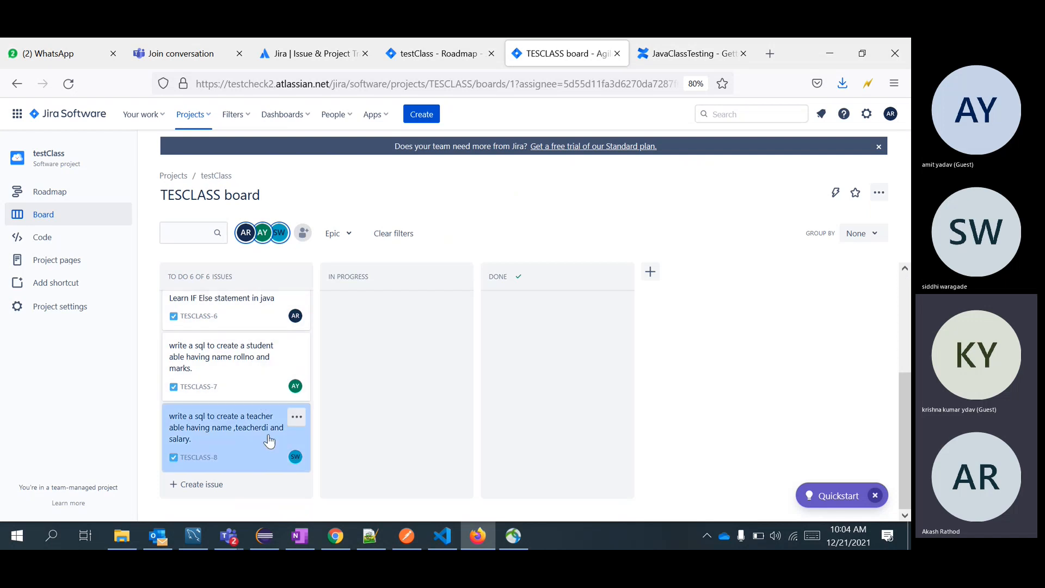
{"action": "scroll", "coordinate": [260, 401], "scroll_direction": "up", "scroll_amount": 3}
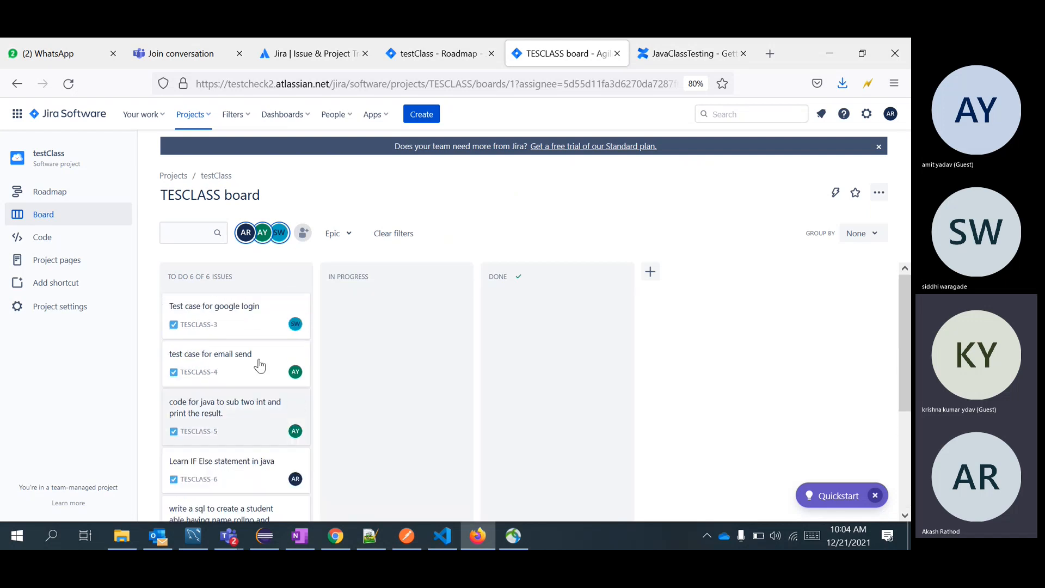
{"action": "scroll", "coordinate": [243, 462], "scroll_direction": "down", "scroll_amount": 1}
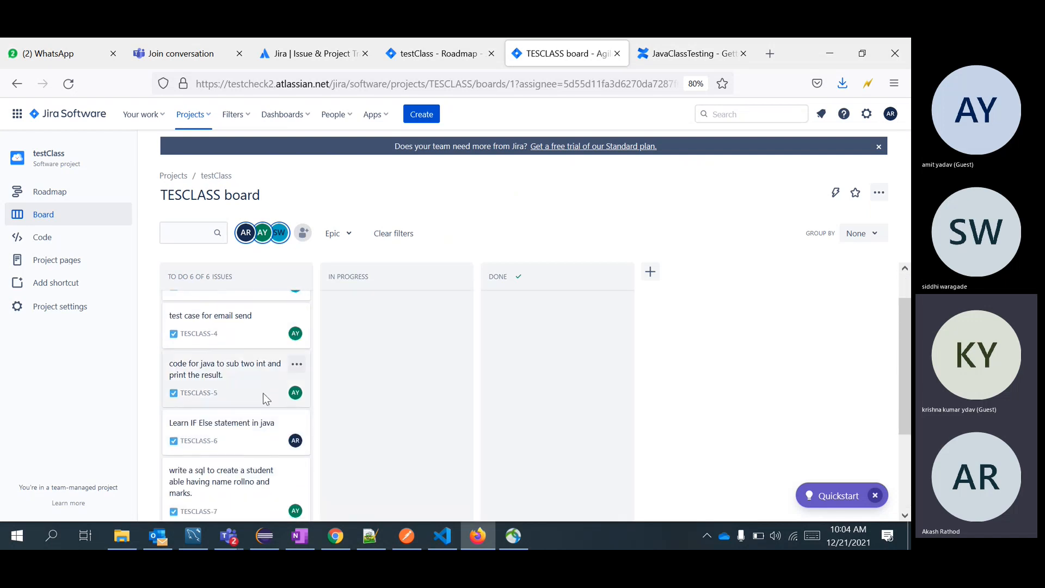
{"action": "scroll", "coordinate": [264, 395], "scroll_direction": "down", "scroll_amount": 2}
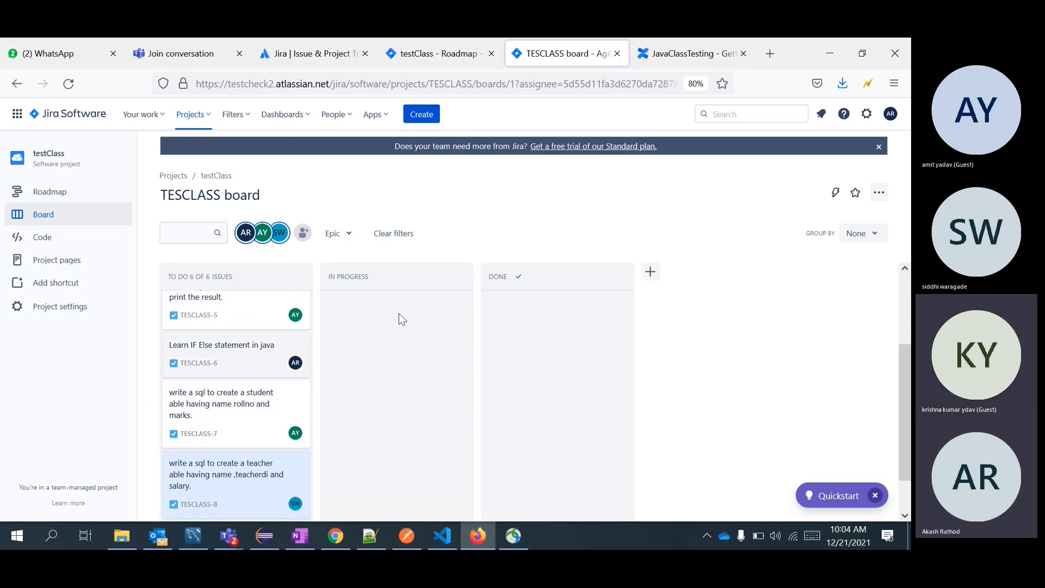
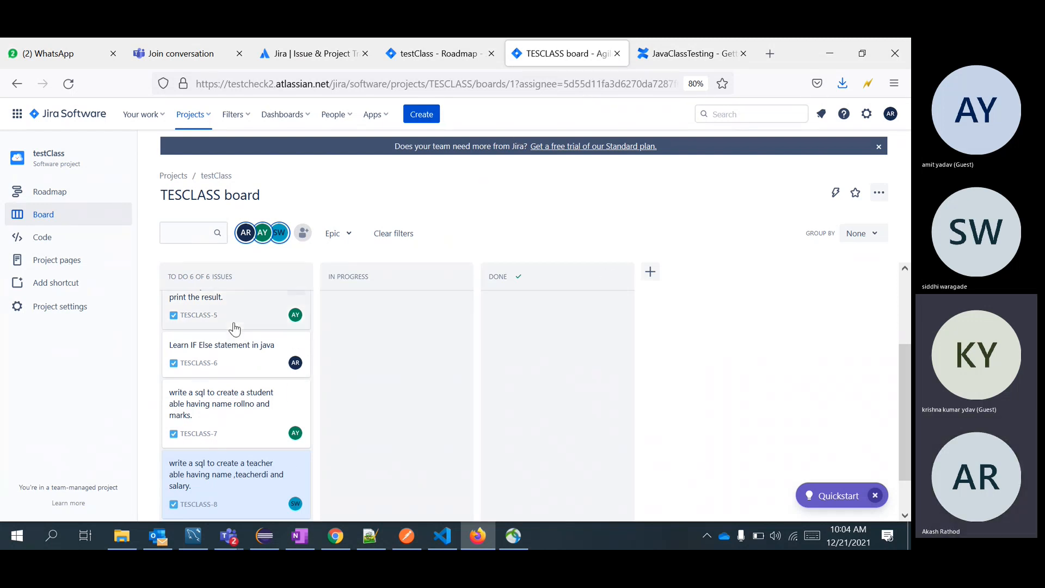
Scroll the To Do column and open TESCLASS-7, the student-table SQL task.
{"action": "scroll", "coordinate": [233, 324], "scroll_direction": "up", "scroll_amount": 3}
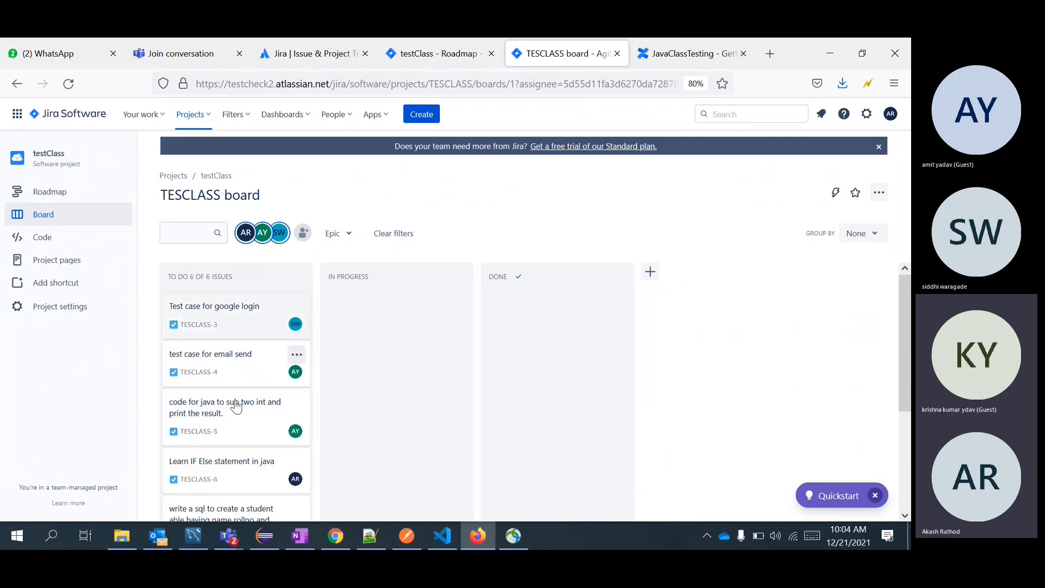
{"action": "scroll", "coordinate": [230, 441], "scroll_direction": "down", "scroll_amount": 3}
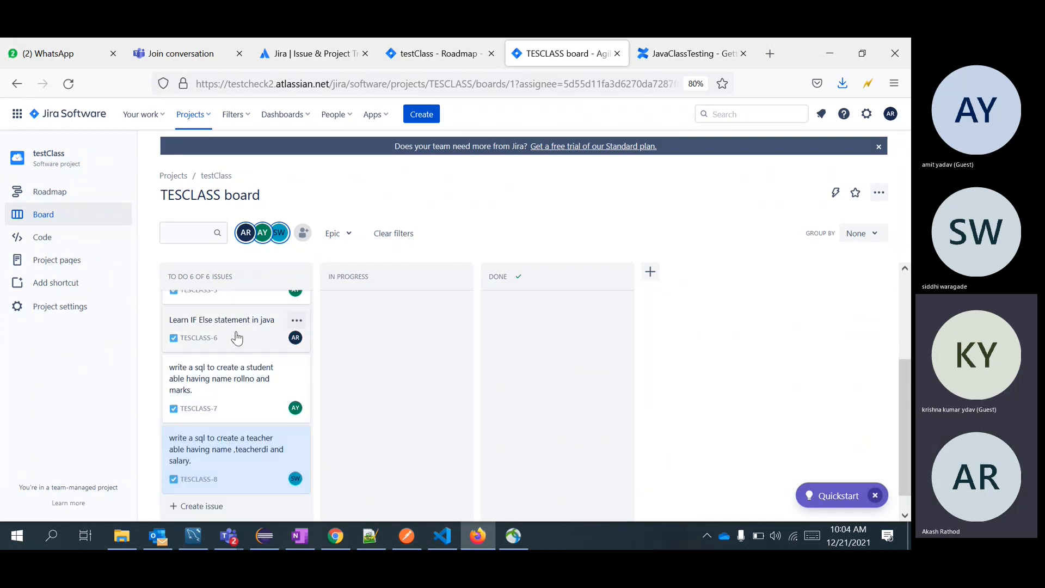
{"action": "left_click", "coordinate": [227, 391]}
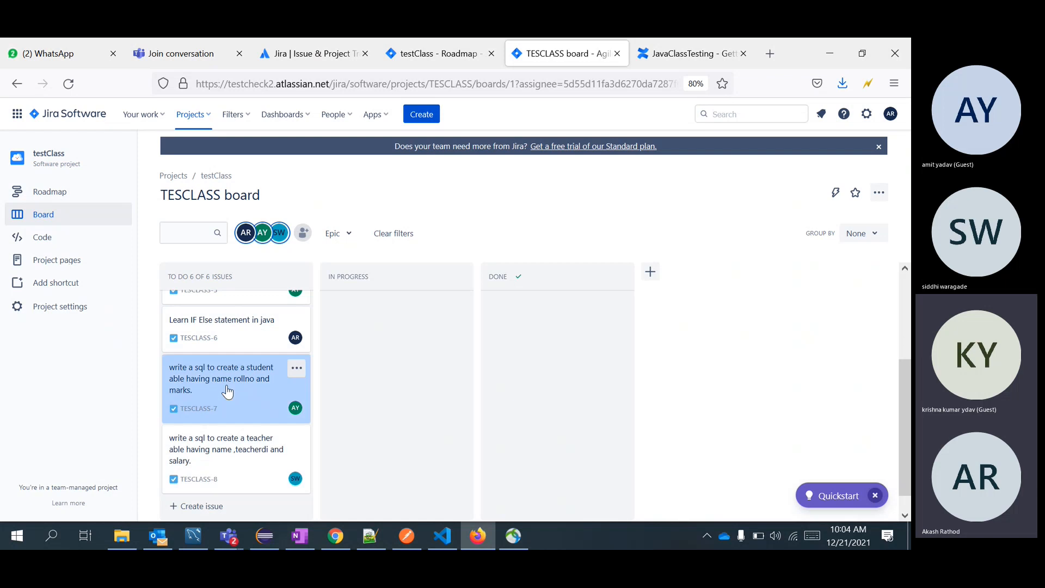
{"action": "left_click", "coordinate": [505, 325]}
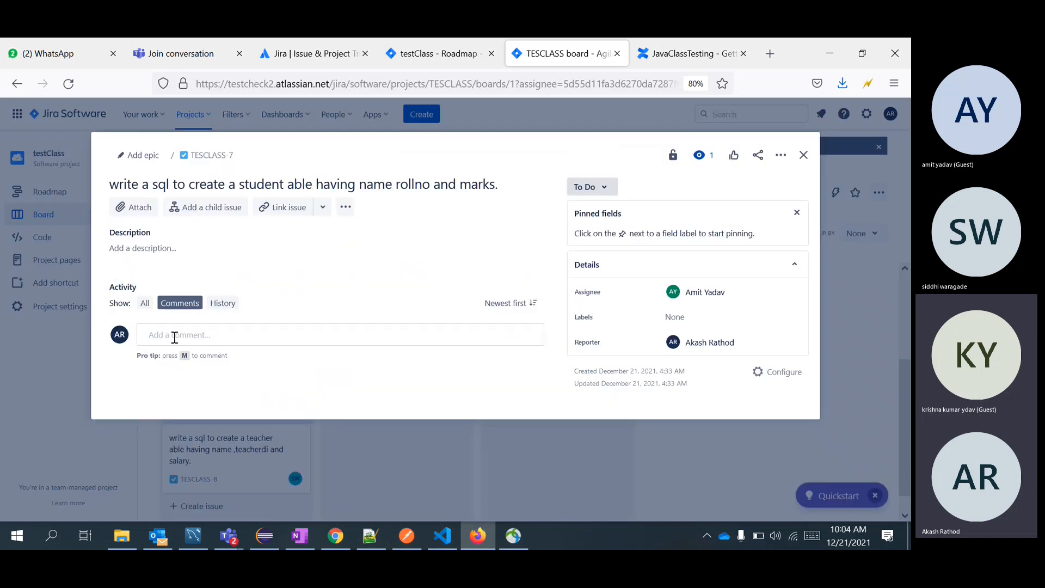
Start a comment on TESCLASS-7 mentioning the reporter, then discard the text and close the issue.
{"action": "left_click", "coordinate": [202, 333]}
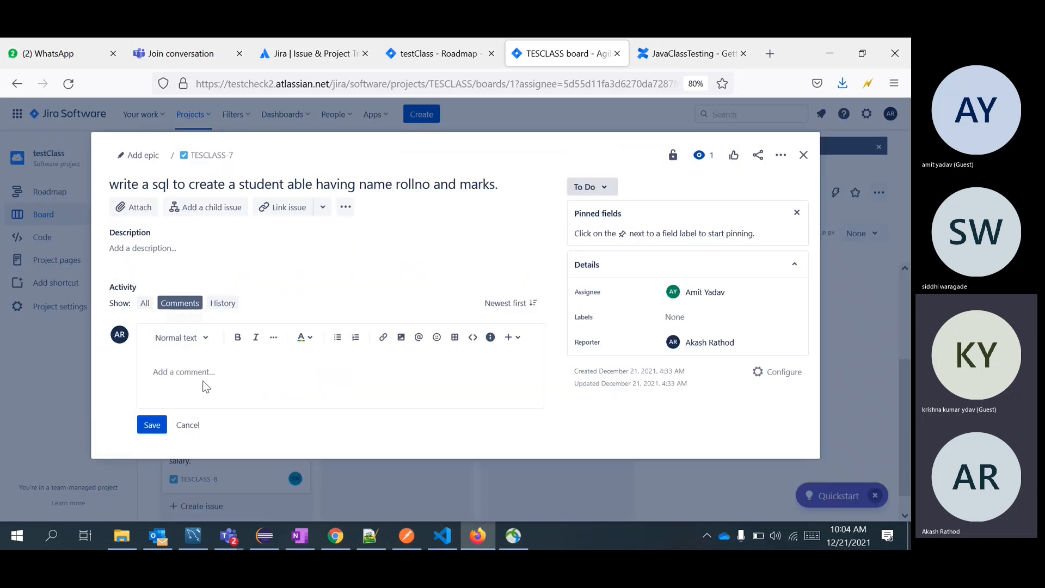
{"action": "type", "text": "@"}
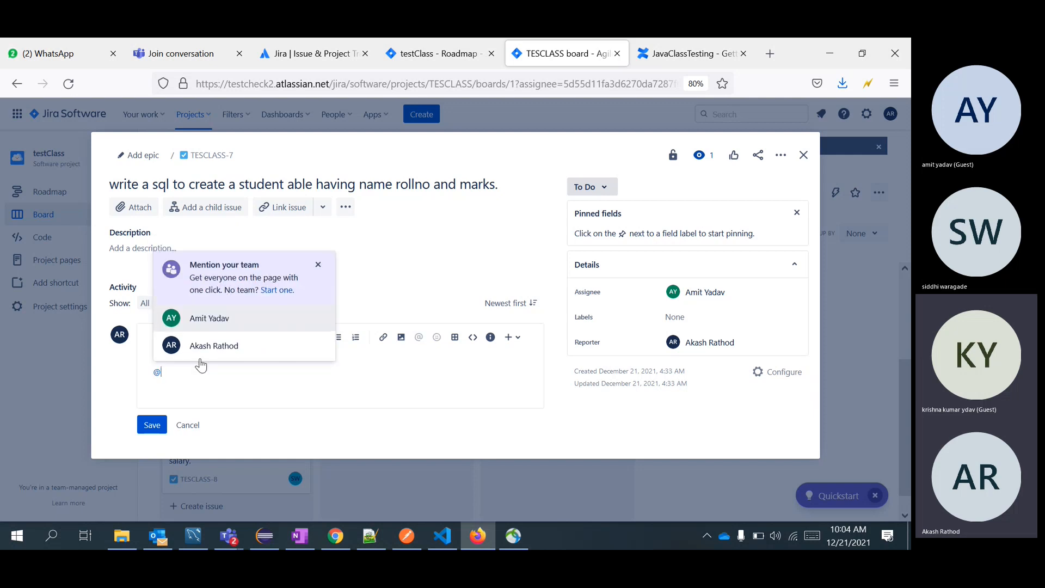
{"action": "left_click", "coordinate": [199, 350]}
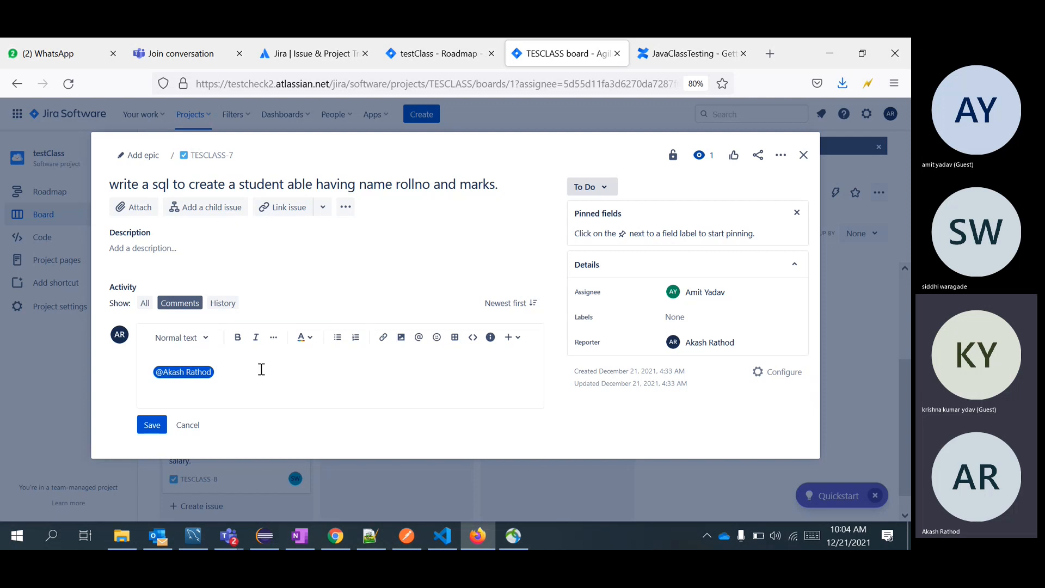
{"action": "type", "text": "i didnno"}
{"action": "key", "text": "BackSpace"}
{"action": "key", "text": "BackSpace"}
{"action": "key", "text": "BackSpace"}
{"action": "key", "text": "BackSpace"}
{"action": "key", "text": "BackSpace"}
{"action": "key", "text": "BackSpace"}
{"action": "key", "text": "BackSpace"}
{"action": "type", "text": "have coe"}
{"action": "key", "text": "BackSpace"}
{"action": "key", "text": "BackSpace"}
{"action": "key", "text": "BackSpace"}
{"action": "key", "text": "BackSpace"}
{"action": "key", "text": "BackSpace"}
{"action": "key", "text": "BackSpace"}
{"action": "key", "text": "BackSpace"}
{"action": "key", "text": "BackSpace"}
{"action": "key", "text": "BackSpace"}
{"action": "key", "text": "BackSpace"}
{"action": "key", "text": "BackSpace"}
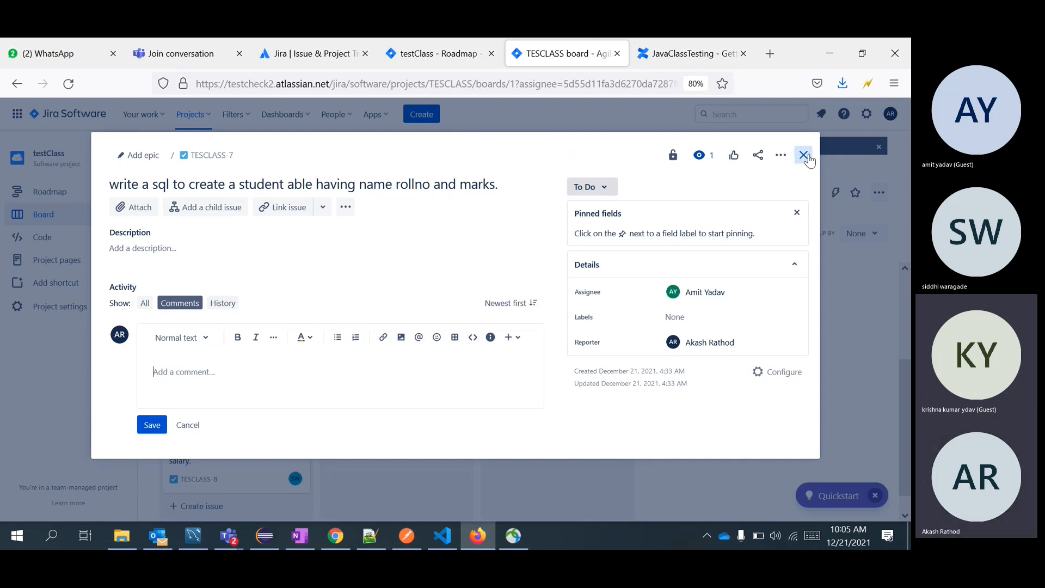
{"action": "key", "text": "Escape"}
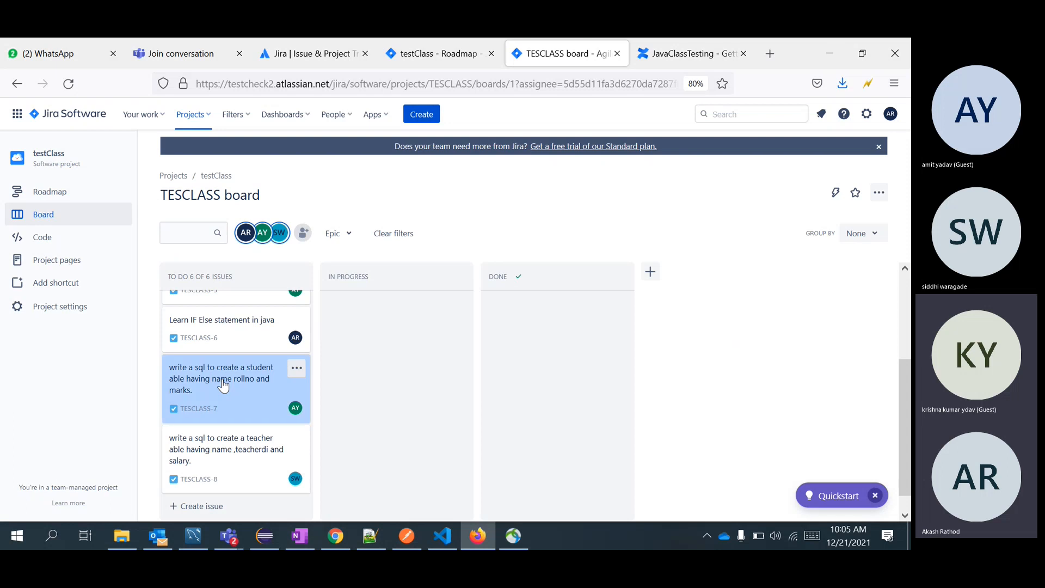
Open TESCLASS-8, copy its teacher-table title, and close the issue.
{"action": "scroll", "coordinate": [245, 360], "scroll_direction": "up", "scroll_amount": 3}
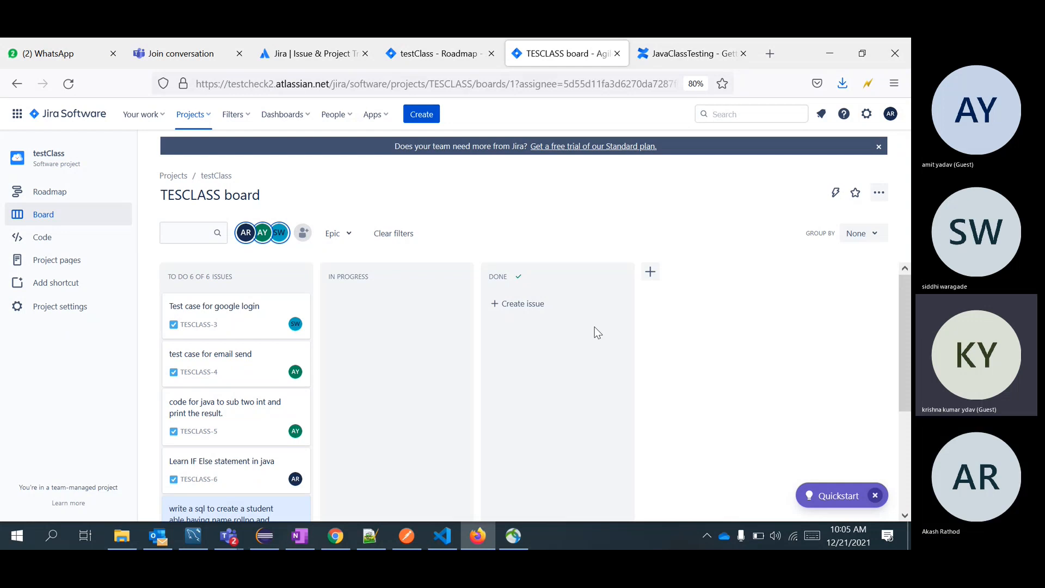
{"action": "scroll", "coordinate": [256, 366], "scroll_direction": "down", "scroll_amount": 3}
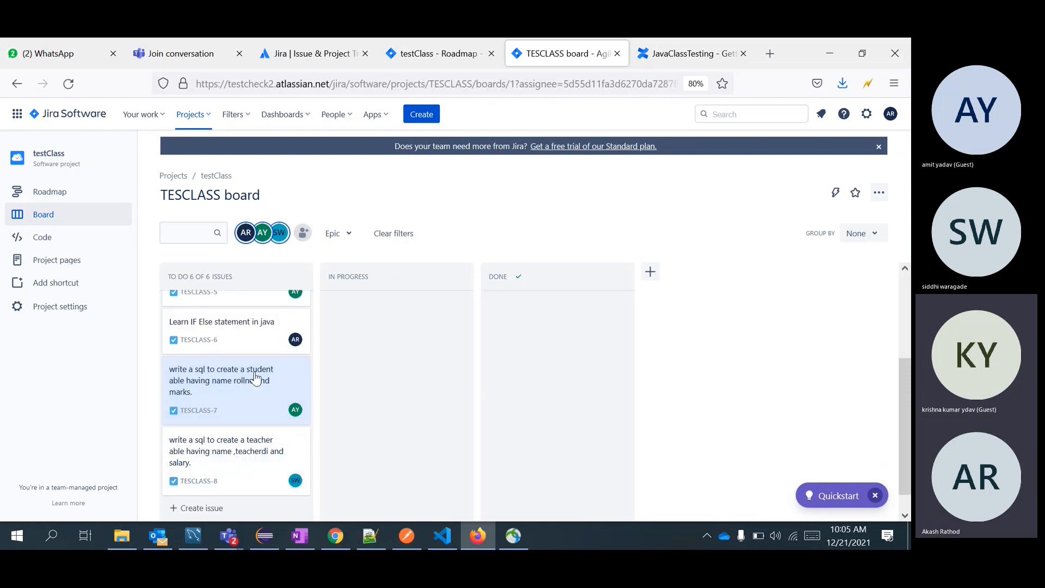
{"action": "scroll", "coordinate": [275, 468], "scroll_direction": "down", "scroll_amount": 1}
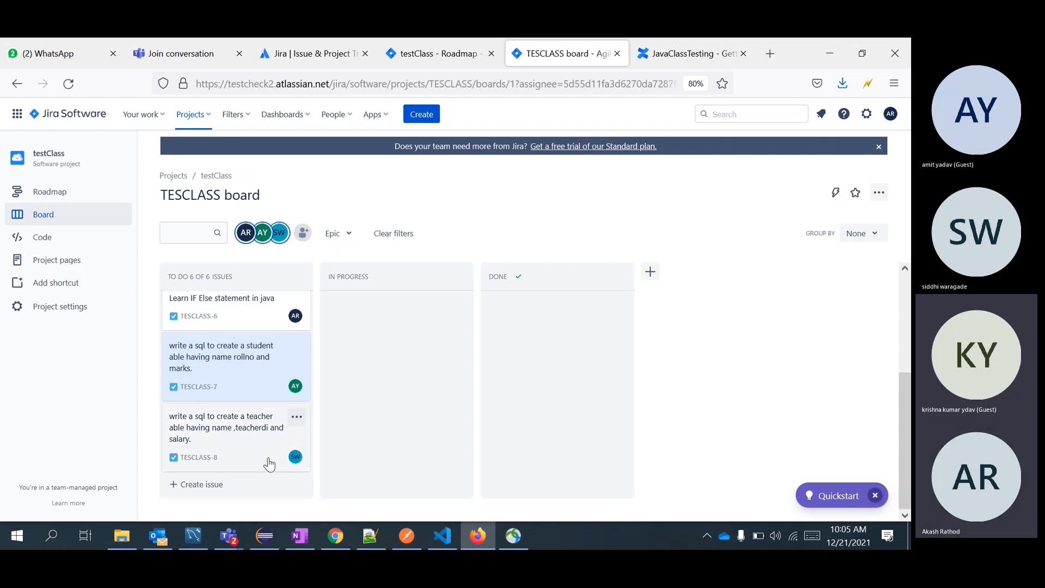
{"action": "left_click", "coordinate": [212, 429]}
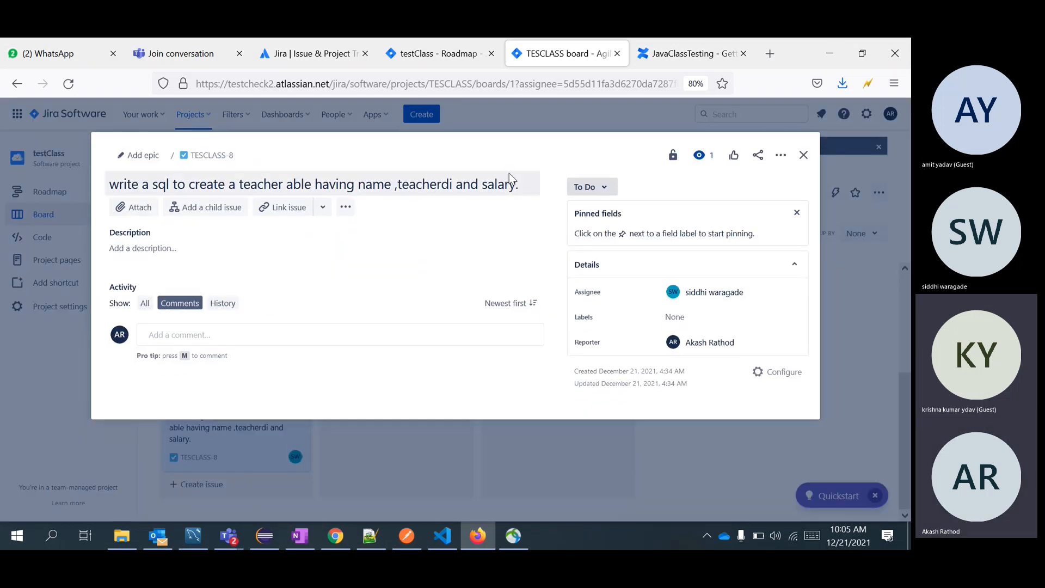
{"action": "left_click_drag", "start_coordinate": [519, 188], "coordinate": [109, 185]}
{"action": "key", "text": "ctrl+c"}
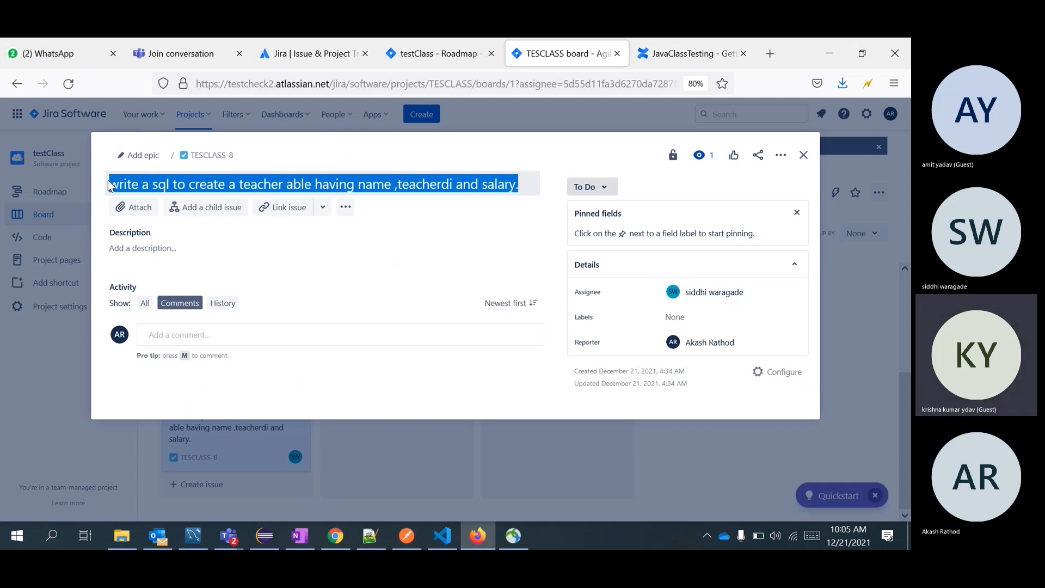
{"action": "left_click", "coordinate": [514, 131]}
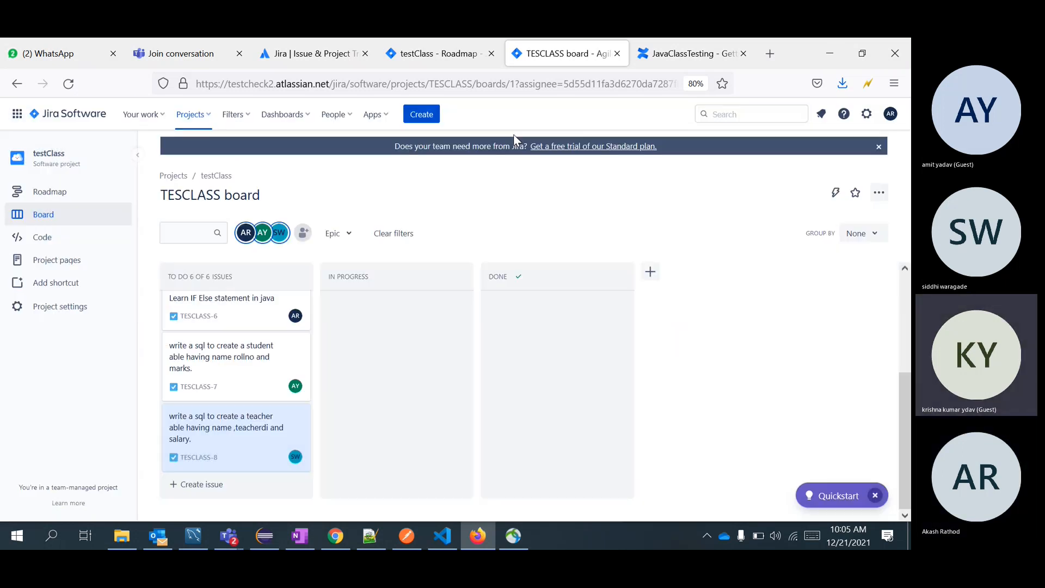
Paste the copied title into a new To Do issue, changing teacher to address and name to rollno.
{"action": "left_click", "coordinate": [213, 490]}
{"action": "key", "text": "ctrl+v"}
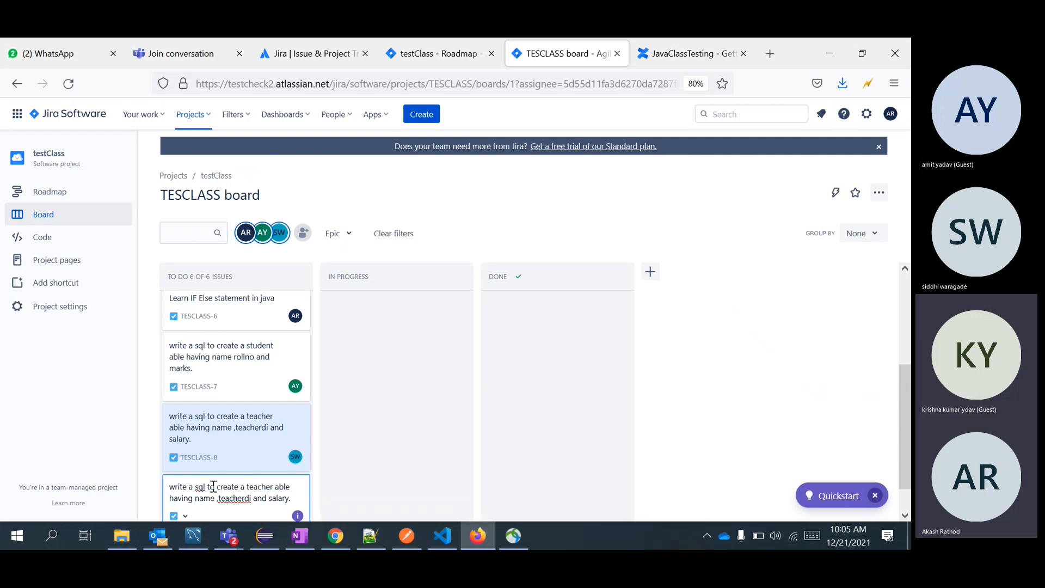
{"action": "double_click", "coordinate": [265, 485]}
{"action": "key", "text": "BackSpace"}
{"action": "type", "text": "addre"}
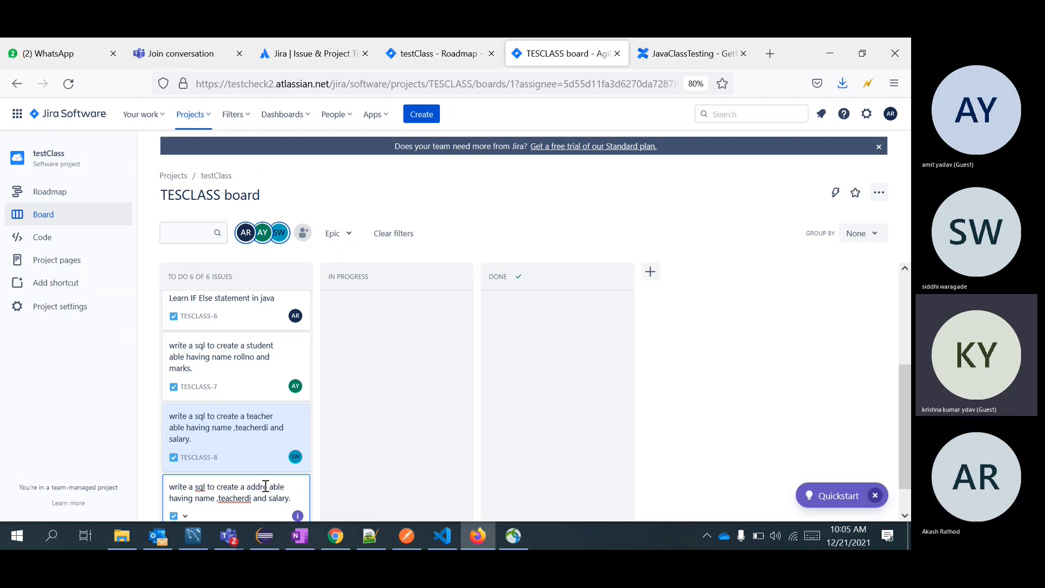
{"action": "type", "text": "ss"}
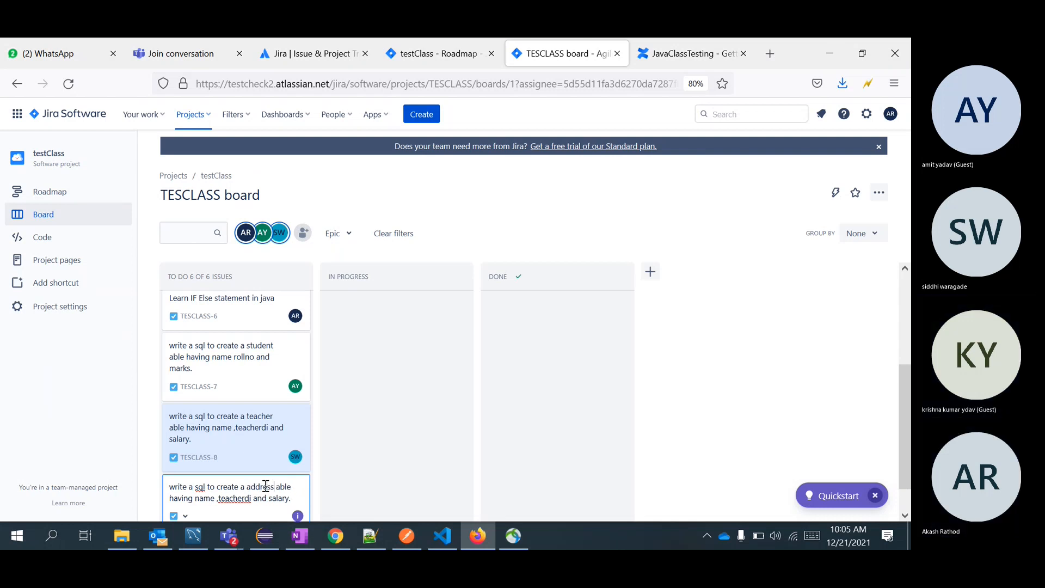
{"action": "double_click", "coordinate": [206, 498]}
{"action": "type", "text": "rollno"}
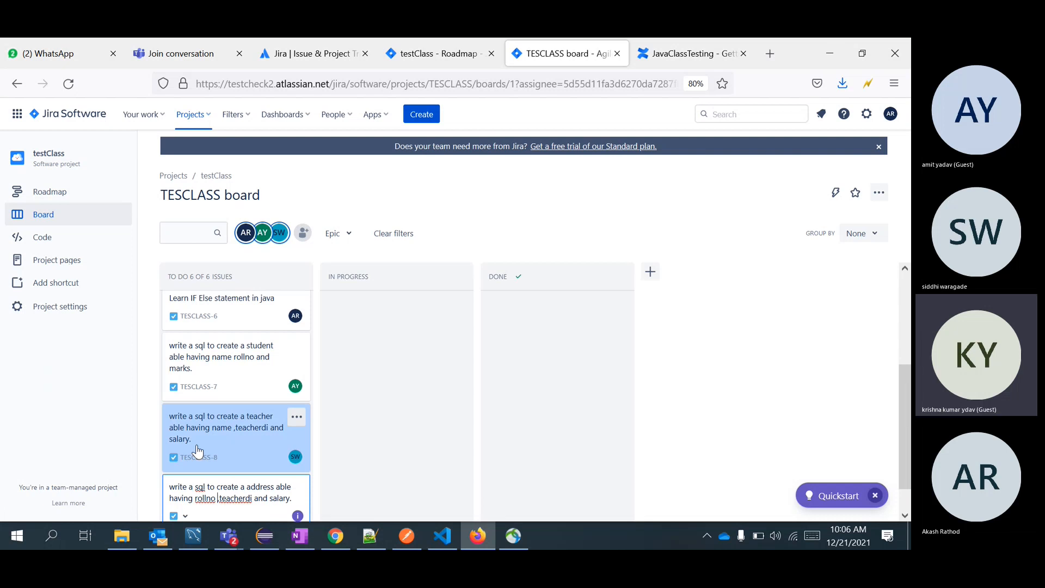
Replace teacherid with phoneno and salary with HomAaddress, then create TESCLASS-9.
{"action": "triple_click", "coordinate": [242, 496]}
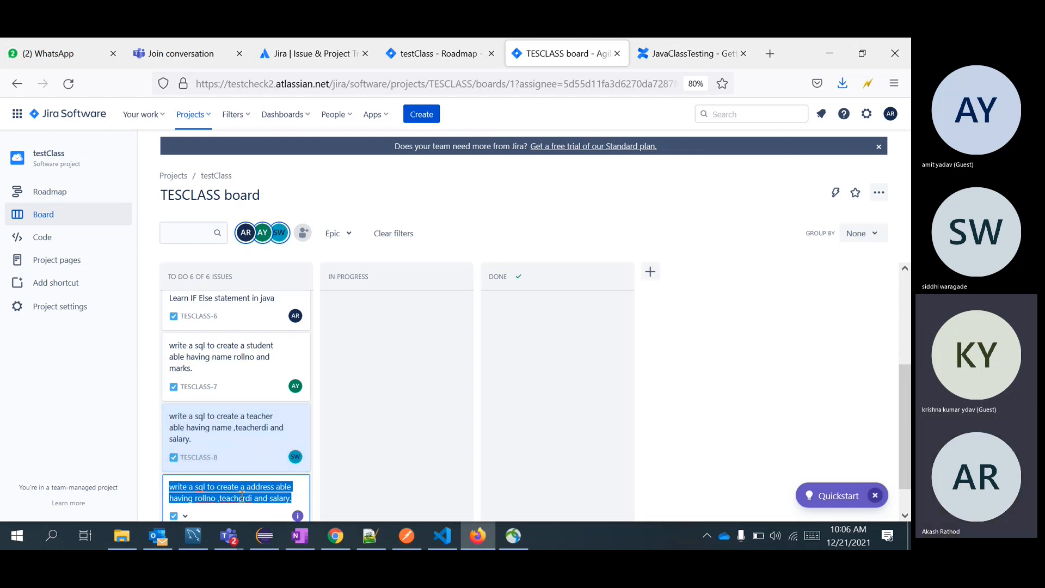
{"action": "triple_click", "coordinate": [242, 496]}
{"action": "left_click", "coordinate": [242, 496]}
{"action": "double_click", "coordinate": [243, 496]}
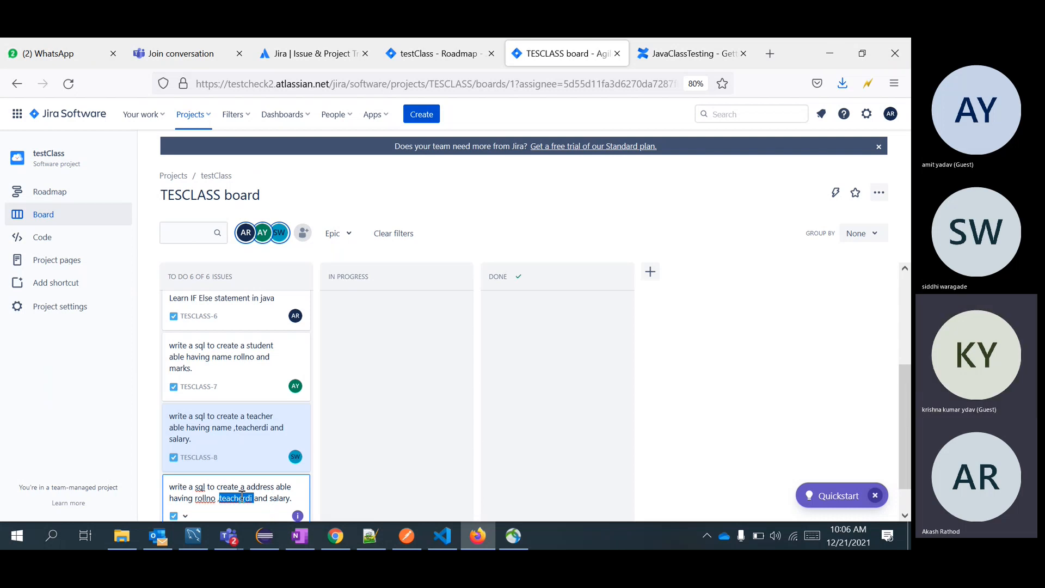
{"action": "type", "text": "phoneno"}
{"action": "key", "text": "BackSpace"}
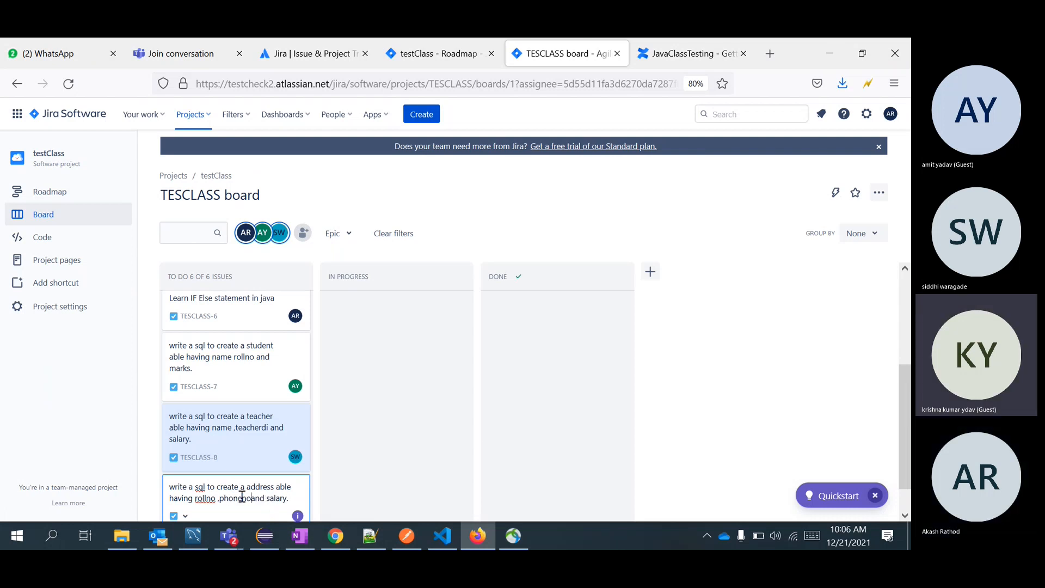
{"action": "key", "text": "BackSpace"}
{"action": "key", "text": "BackSpace"}
{"action": "key", "text": "BackSpace"}
{"action": "key", "text": "BackSpace"}
{"action": "key", "text": "Delete"}
{"action": "key", "text": "Delete"}
{"action": "type", "text": "addre"}
{"action": "type", "text": "Home"}
{"action": "key", "text": "BackSpace"}
{"action": "type", "text": "A"}
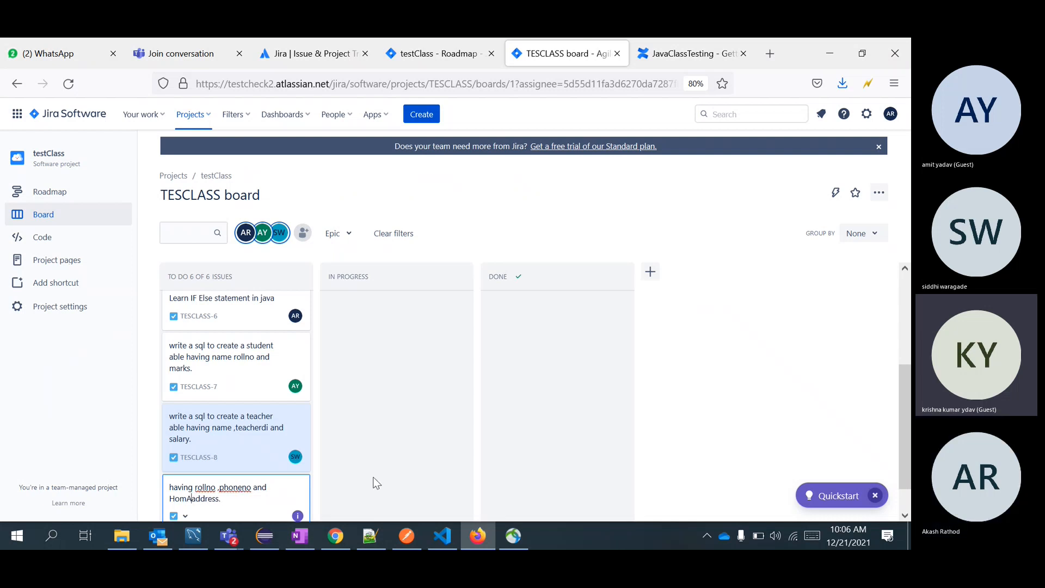
{"action": "scroll", "coordinate": [381, 478], "scroll_direction": "down", "scroll_amount": 1}
{"action": "key", "text": "Return"}
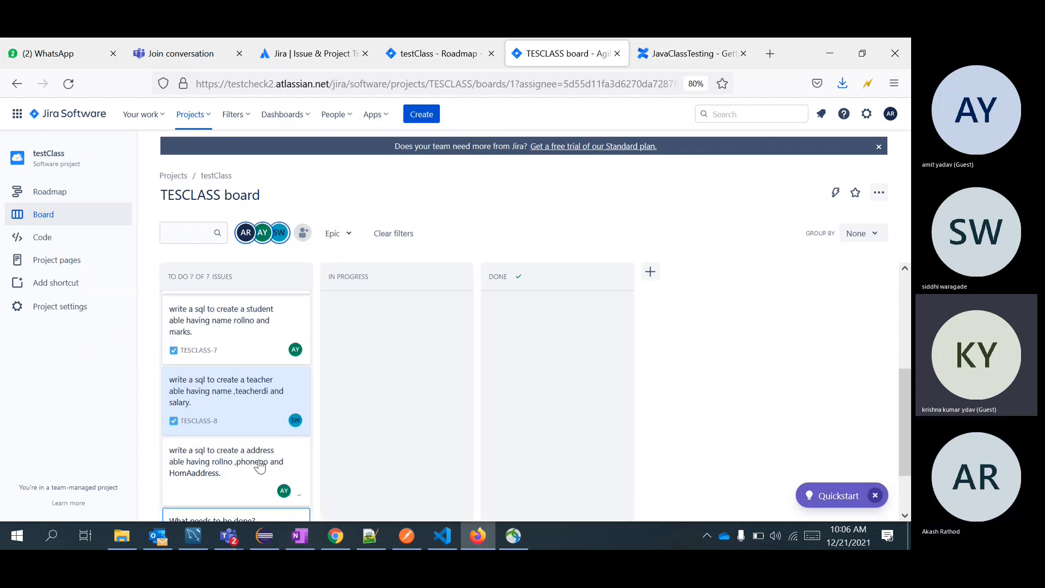
Set TESCLASS-9's assignee to Unassigned and close the issue.
{"action": "left_click", "coordinate": [245, 456]}
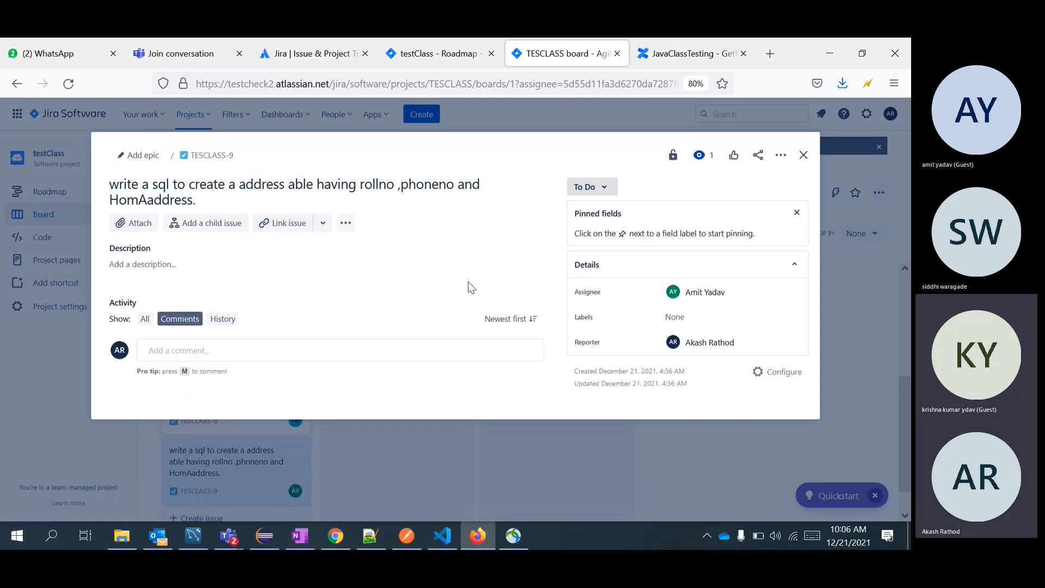
{"action": "left_click", "coordinate": [743, 293]}
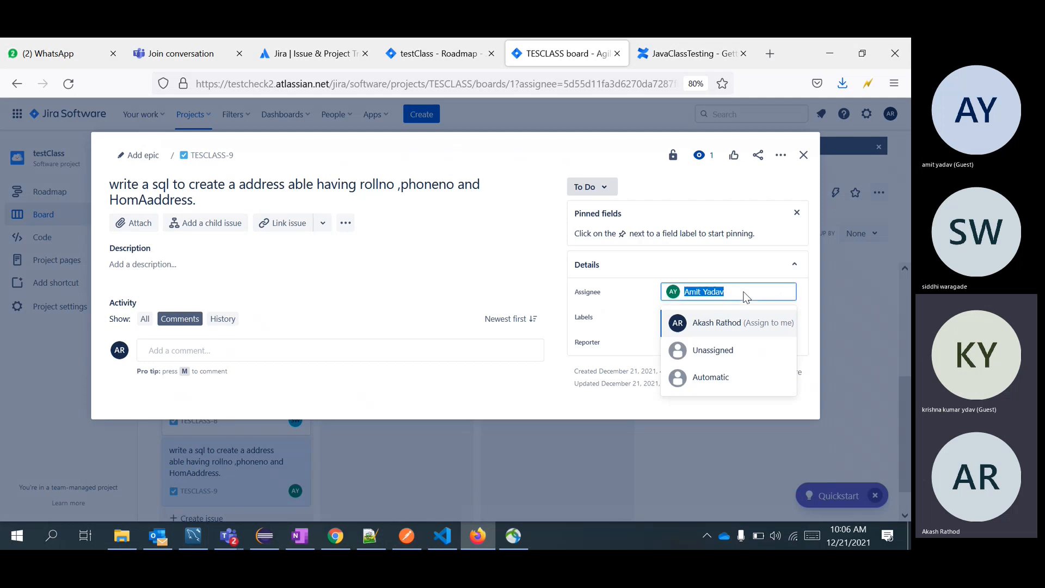
{"action": "left_click", "coordinate": [734, 351]}
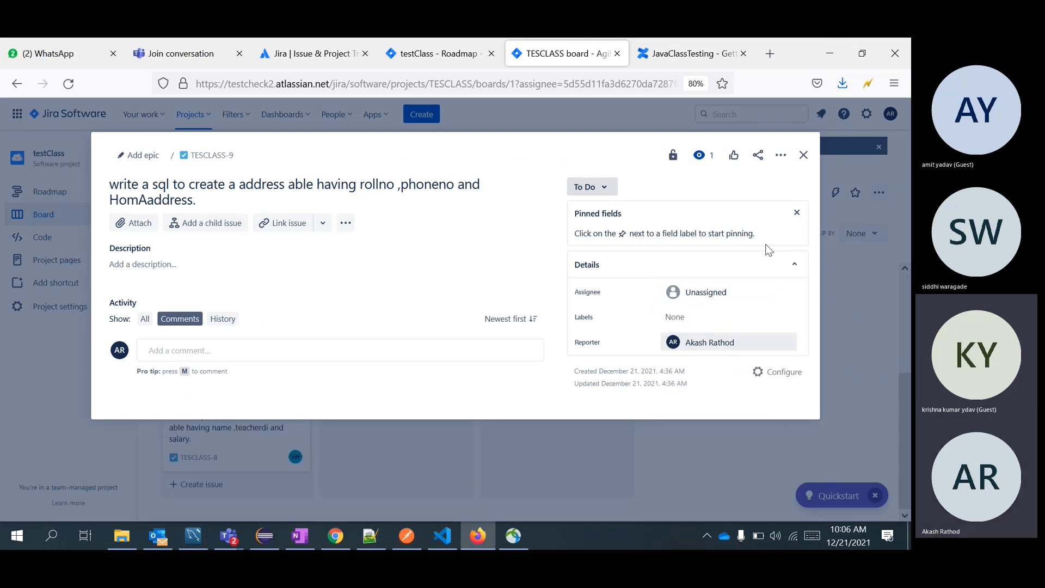
{"action": "left_click", "coordinate": [803, 155]}
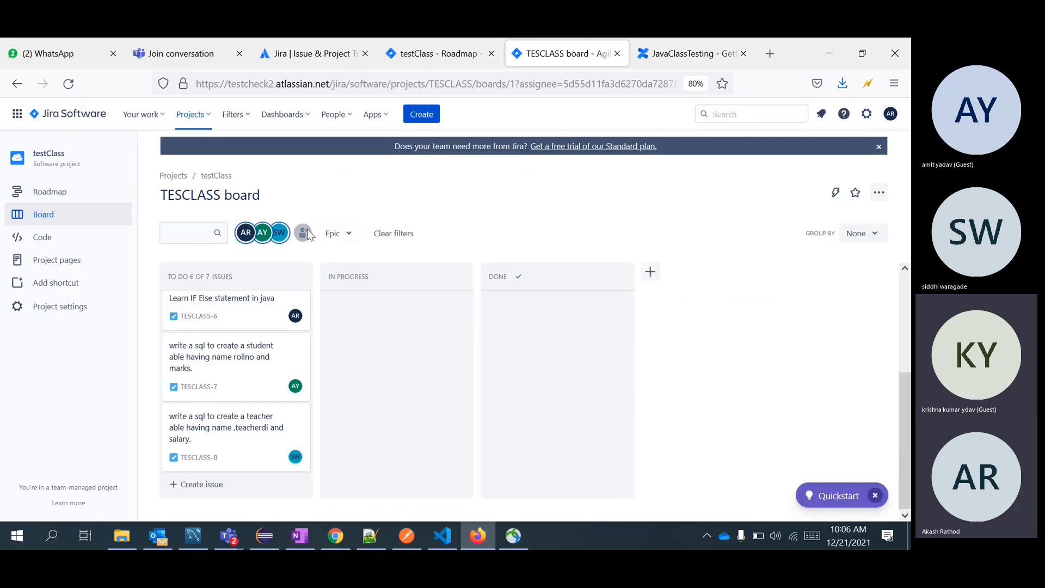
Invite the new member by e-mail to the testClass project, correcting the mistyped domain.
{"action": "left_click", "coordinate": [303, 233]}
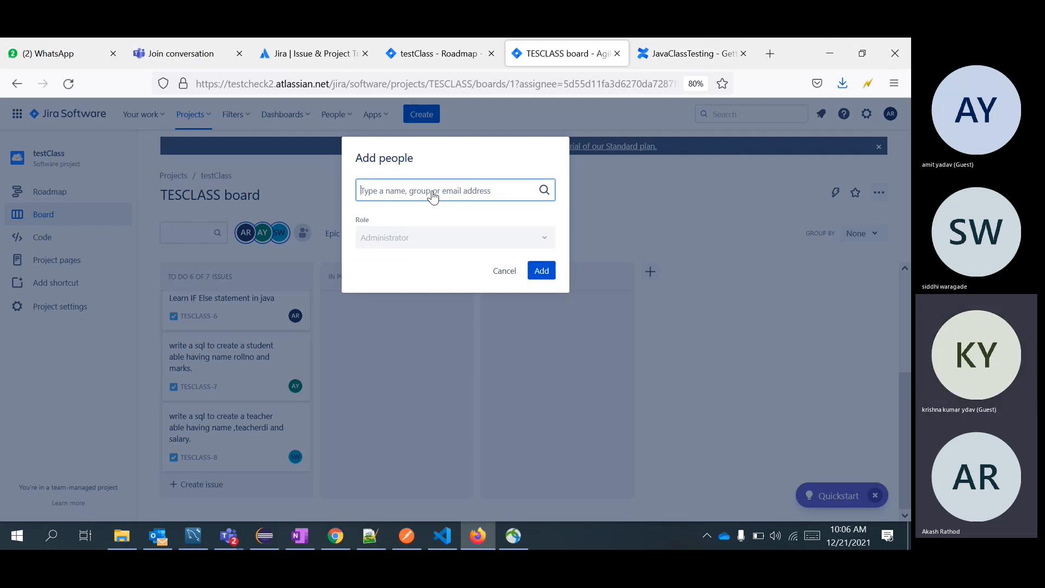
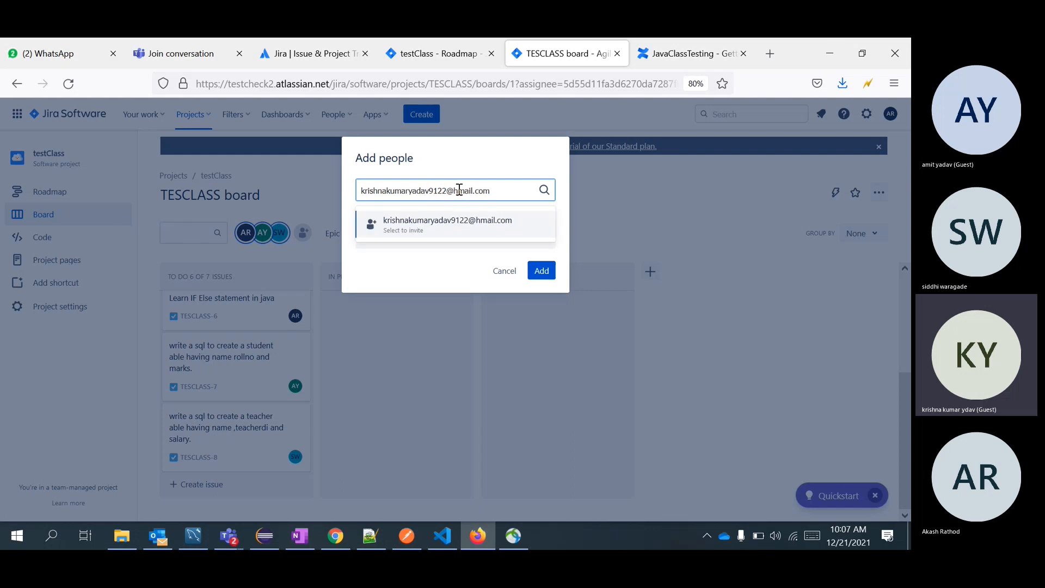
{"action": "left_click", "coordinate": [459, 190]}
{"action": "key", "text": "BackSpace"}
{"action": "type", "text": "g"}
{"action": "left_click", "coordinate": [507, 227]}
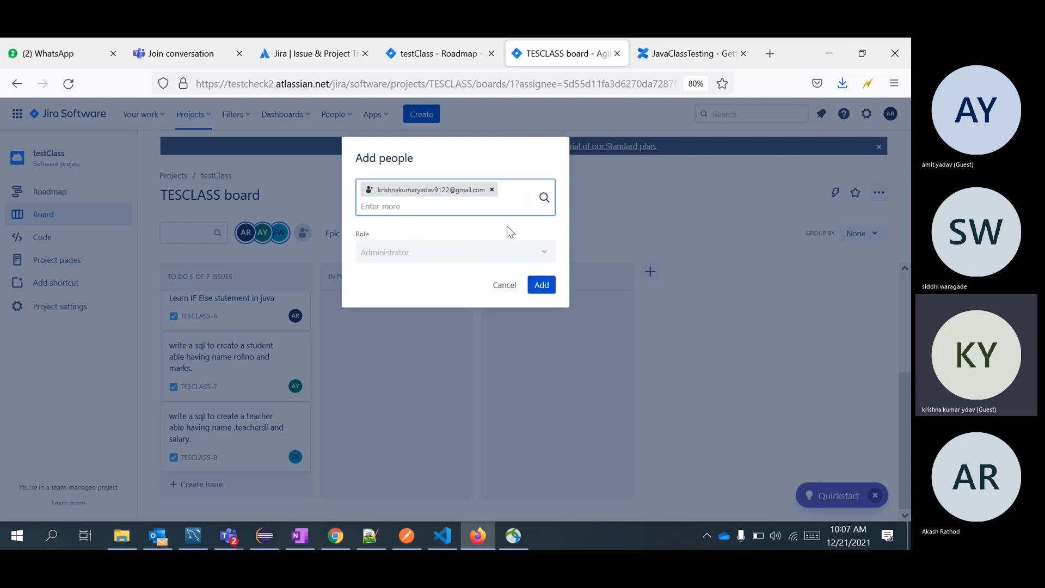
{"action": "left_click", "coordinate": [540, 286]}
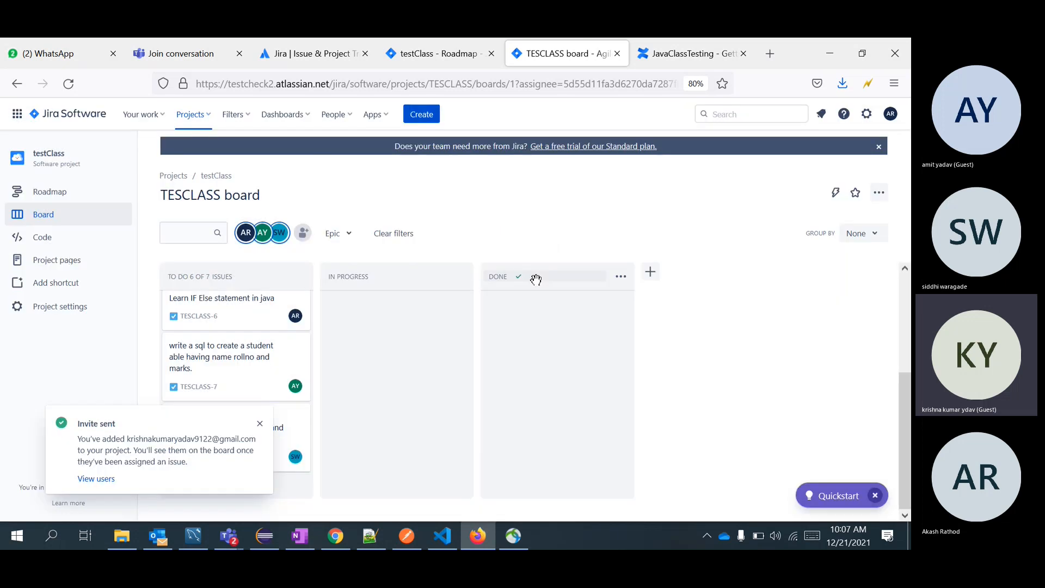
{"action": "left_click", "coordinate": [260, 423]}
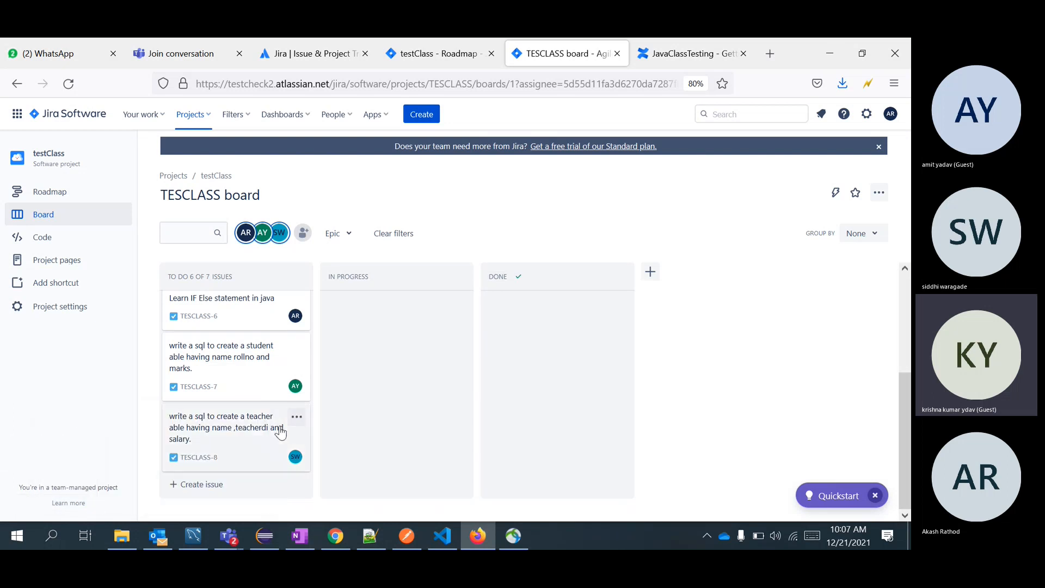
Reopen and close TESCLASS-8, then begin a new issue in the To Do column.
{"action": "left_click", "coordinate": [277, 430]}
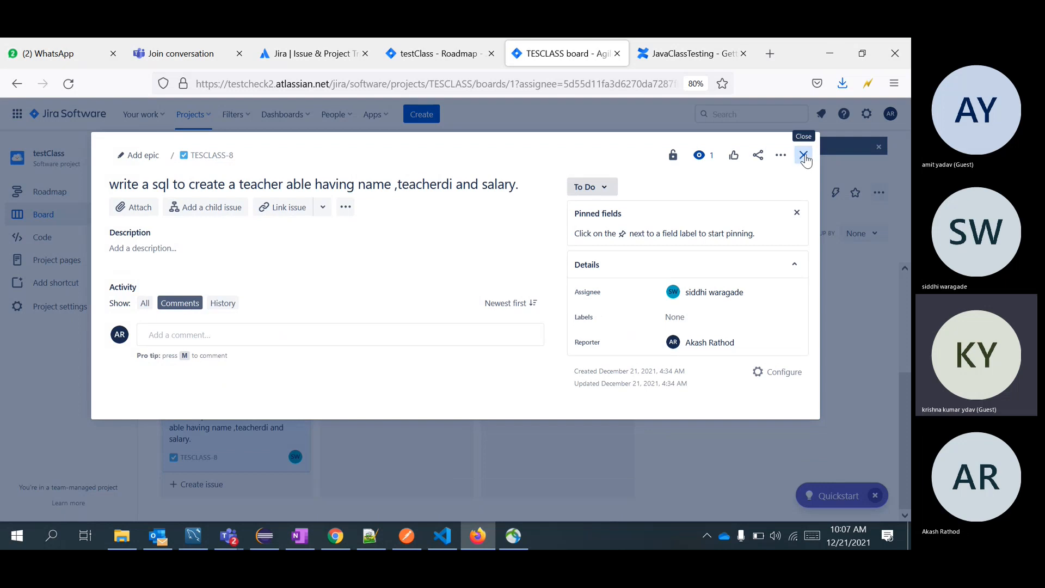
{"action": "left_click", "coordinate": [803, 156]}
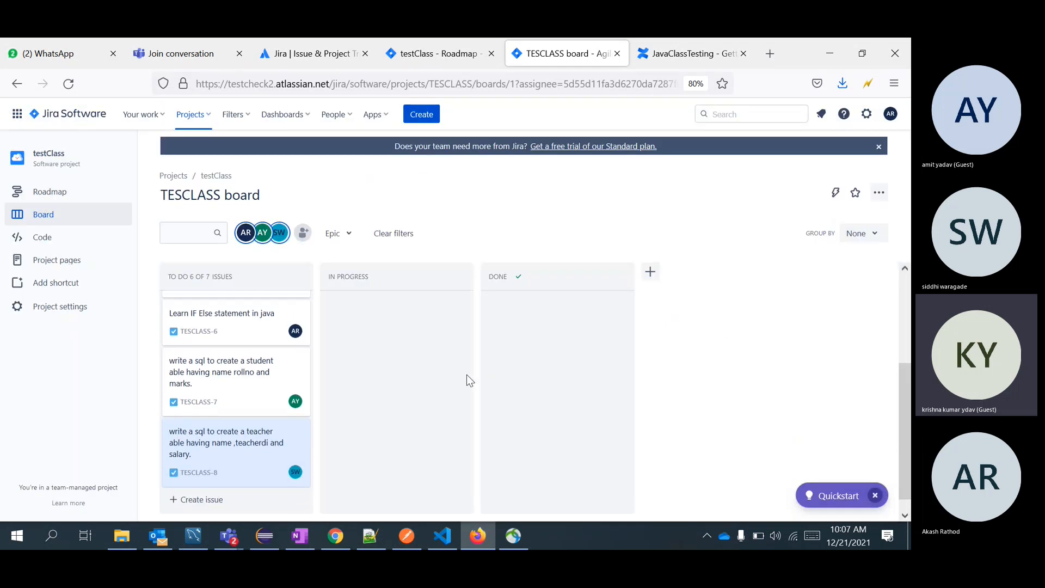
{"action": "scroll", "coordinate": [466, 376], "scroll_direction": "down", "scroll_amount": 5}
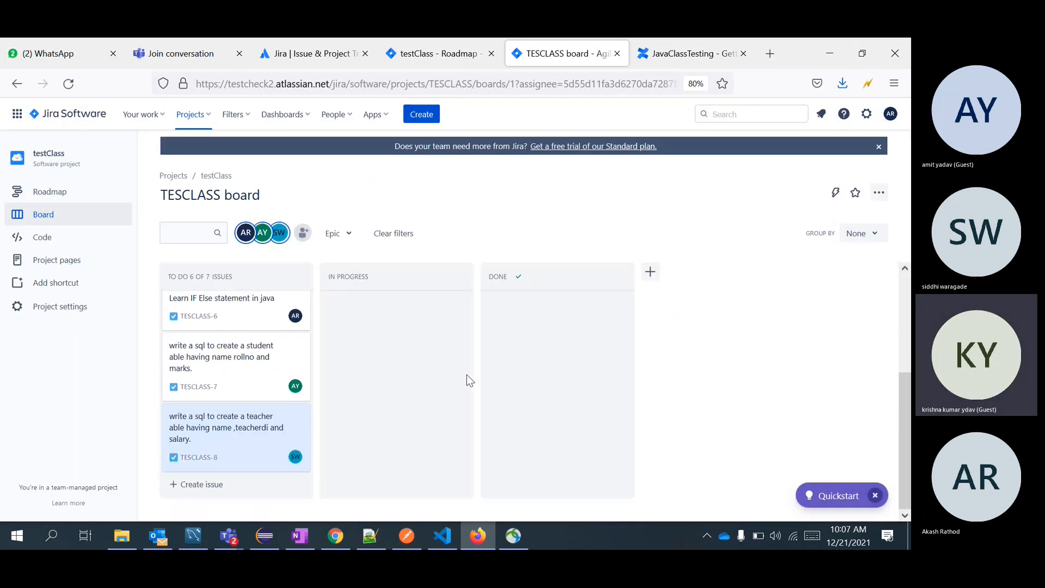
{"action": "left_click", "coordinate": [218, 491]}
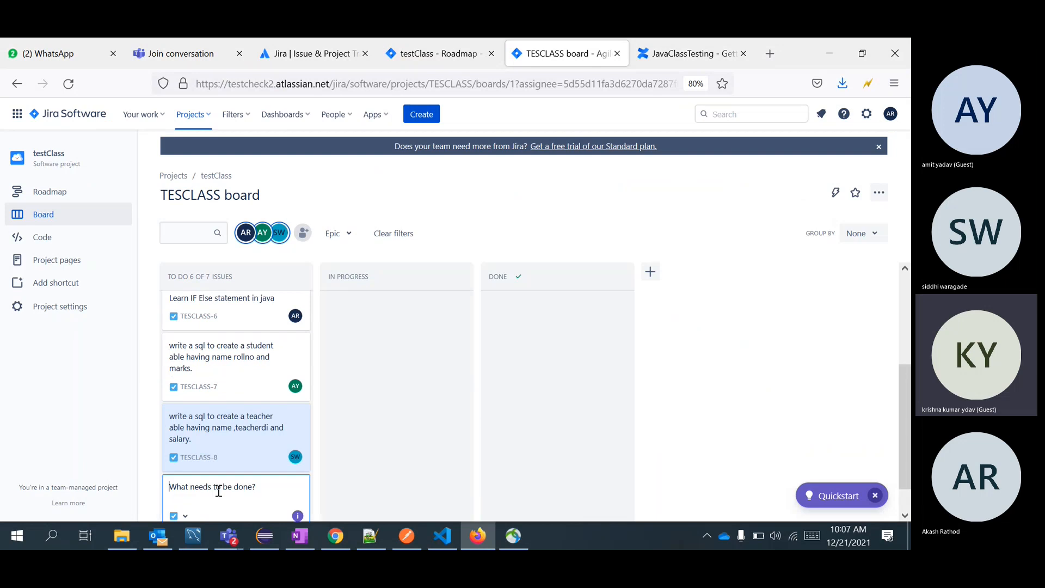
{"action": "scroll", "coordinate": [396, 443], "scroll_direction": "up", "scroll_amount": 3}
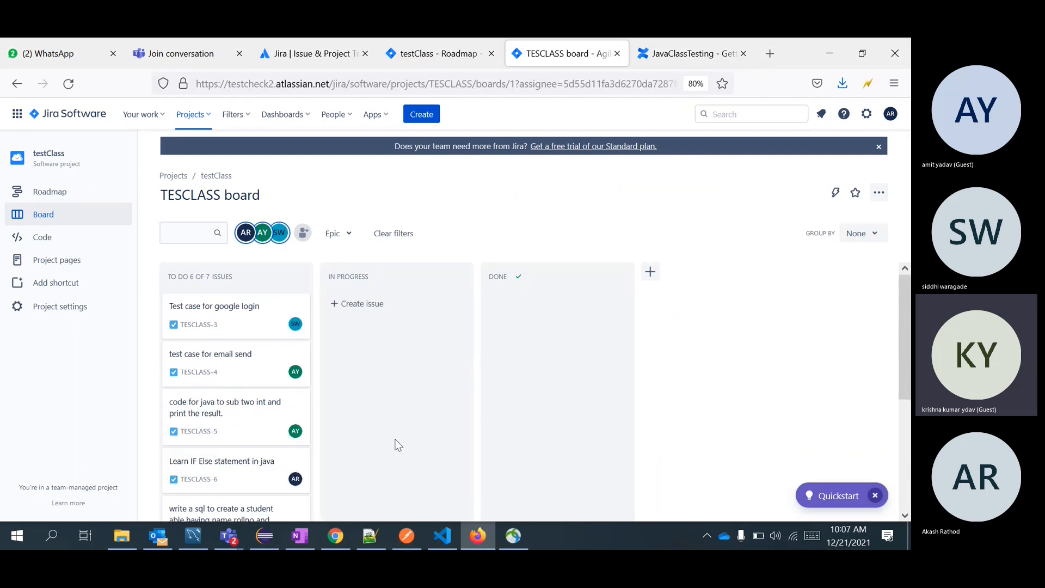
Clear the assignee filter so all seven issues show, then open TESCLASS-9.
{"action": "left_click", "coordinate": [271, 240]}
{"action": "left_click", "coordinate": [270, 239]}
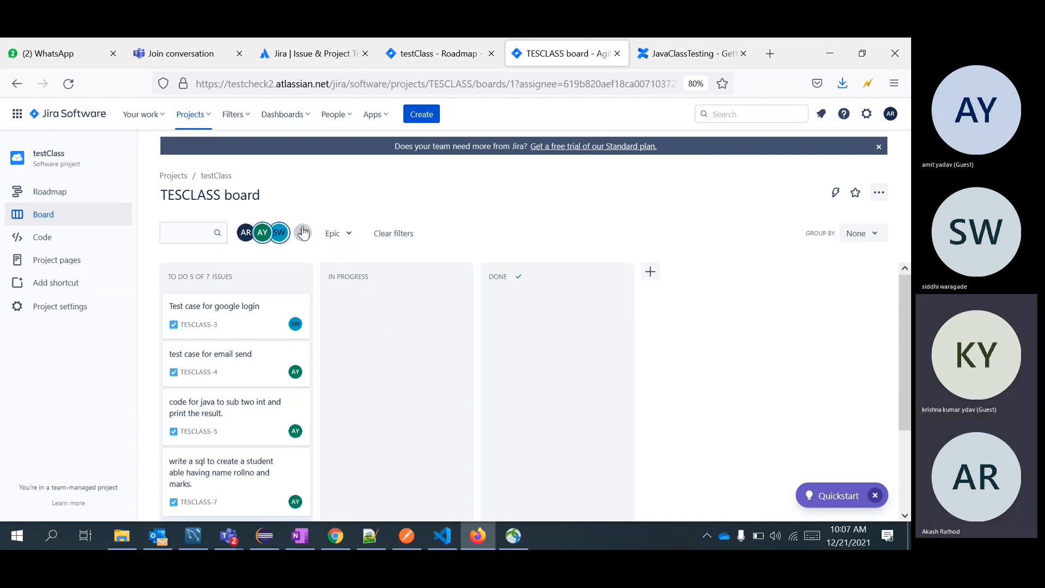
{"action": "left_click", "coordinate": [280, 240]}
{"action": "left_click", "coordinate": [260, 245]}
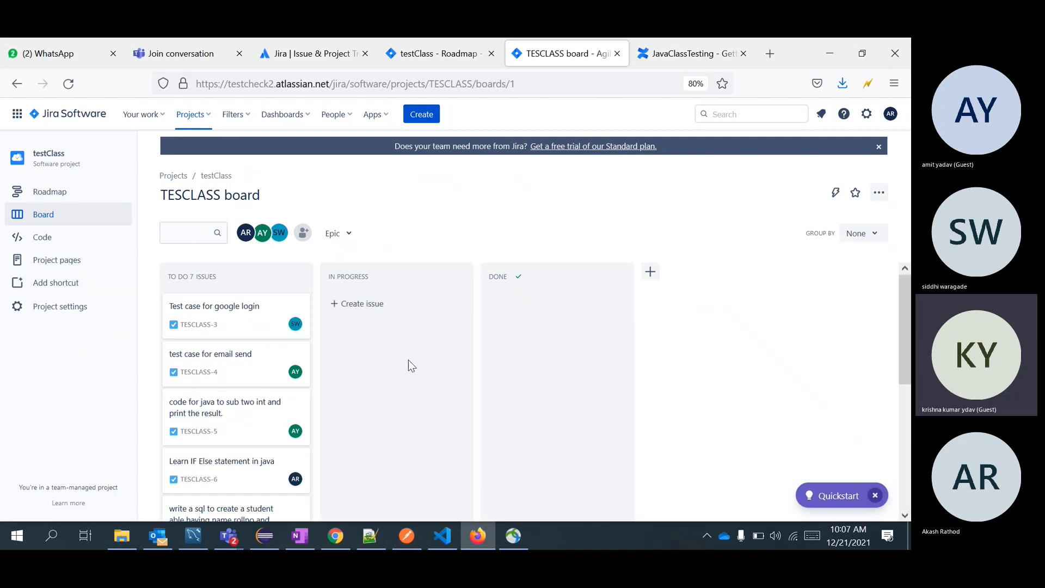
{"action": "scroll", "coordinate": [408, 360], "scroll_direction": "down", "scroll_amount": 5}
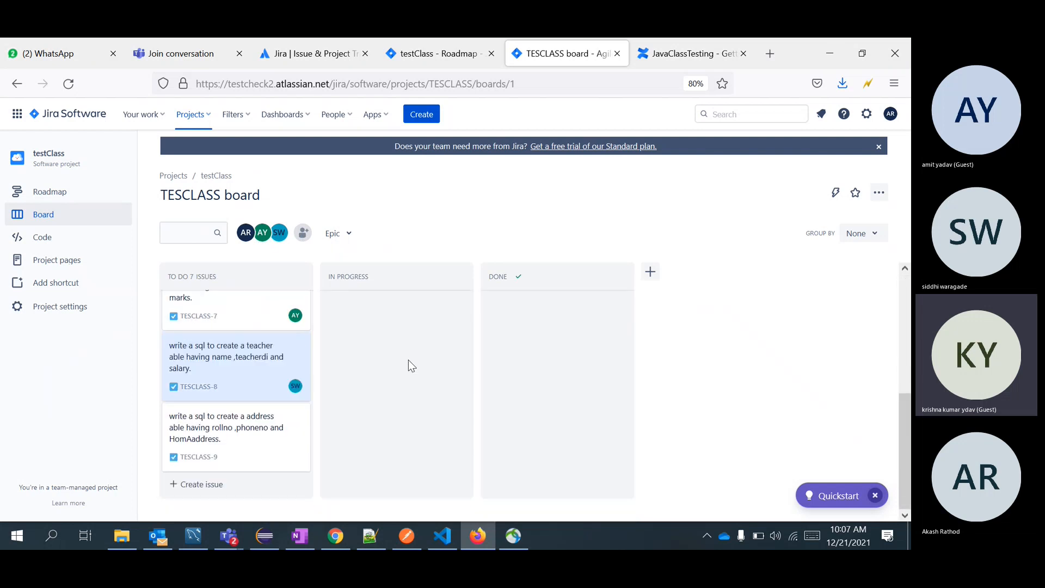
{"action": "left_click", "coordinate": [243, 428]}
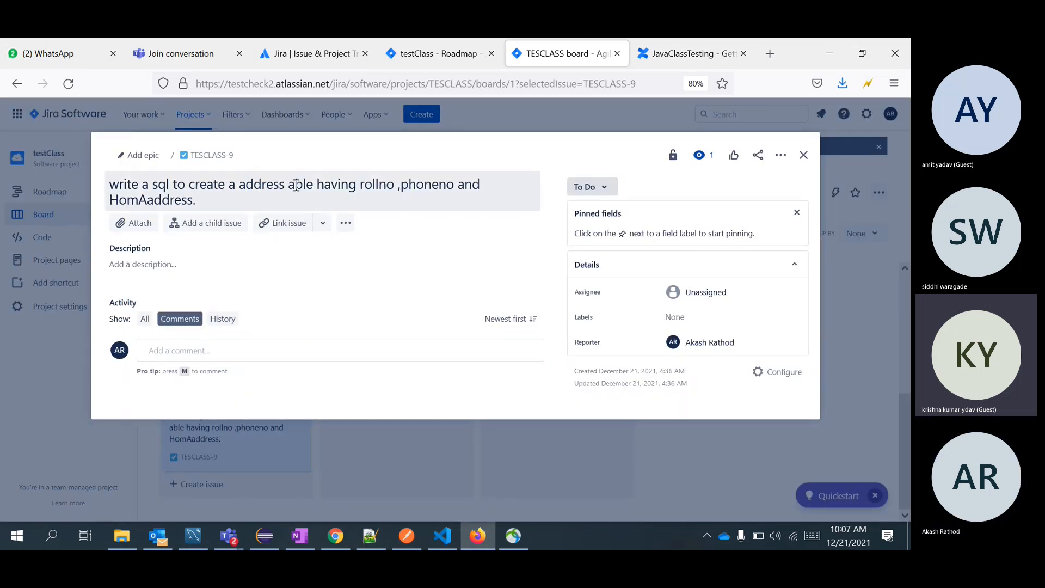
Insert 'Table' before 'address' in the TESCLASS-9 title.
{"action": "left_click", "coordinate": [239, 184]}
{"action": "double_click", "coordinate": [239, 184]}
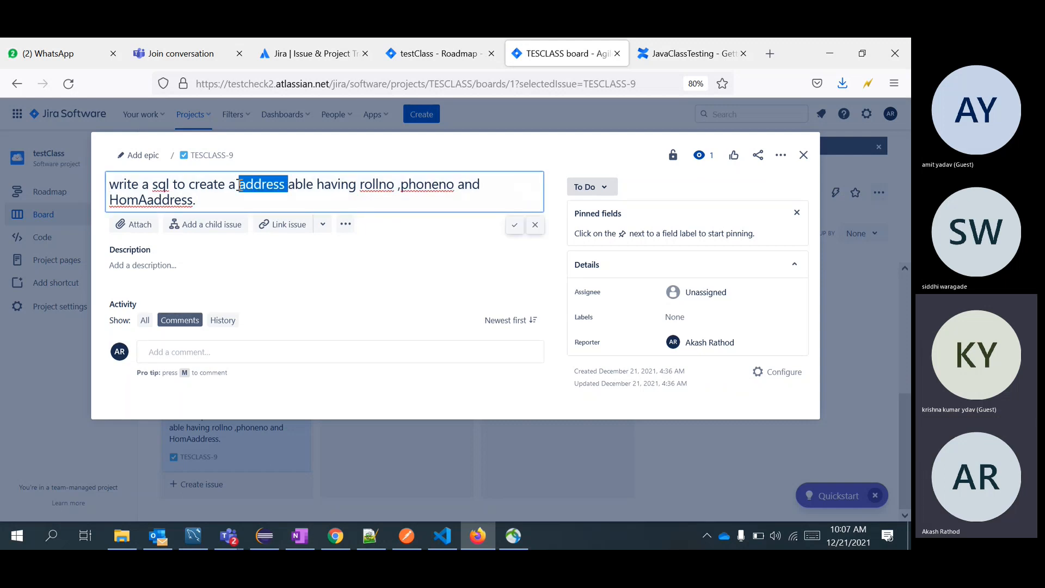
{"action": "left_click", "coordinate": [240, 185]}
{"action": "type", "text": "table"}
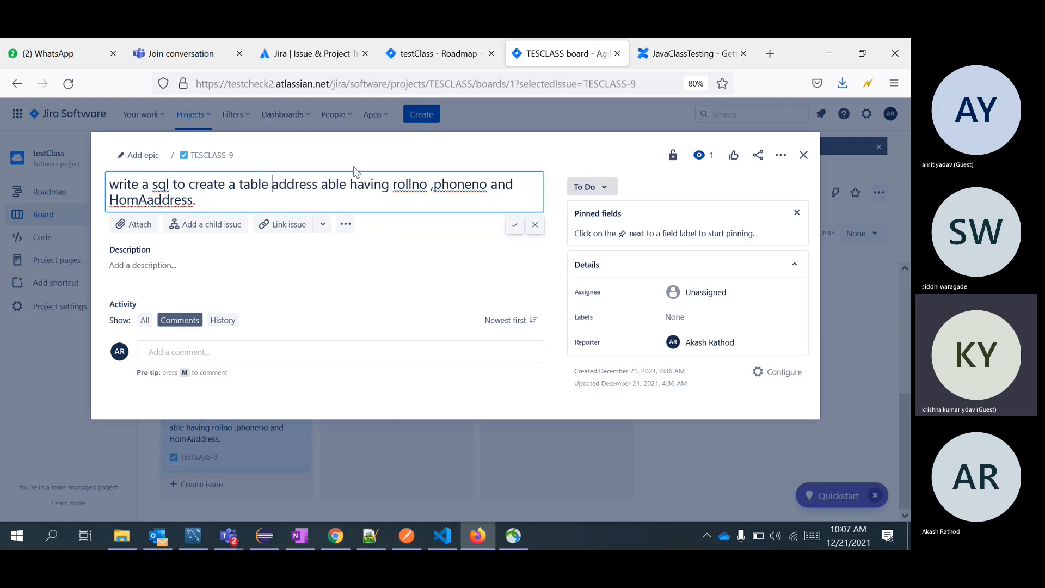
{"action": "left_click", "coordinate": [245, 185]}
{"action": "key", "text": "BackSpace"}
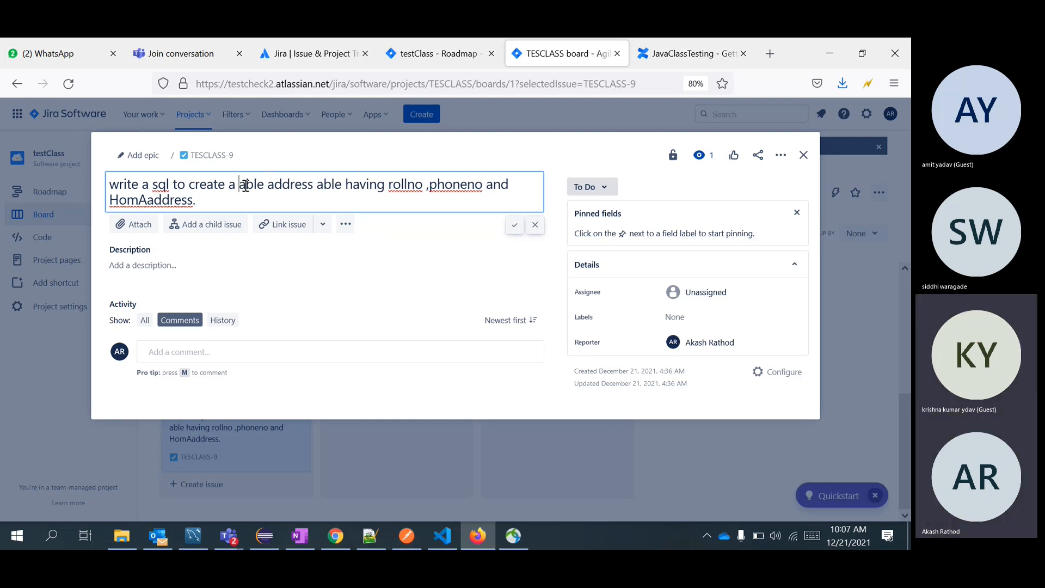
{"action": "type", "text": "T"}
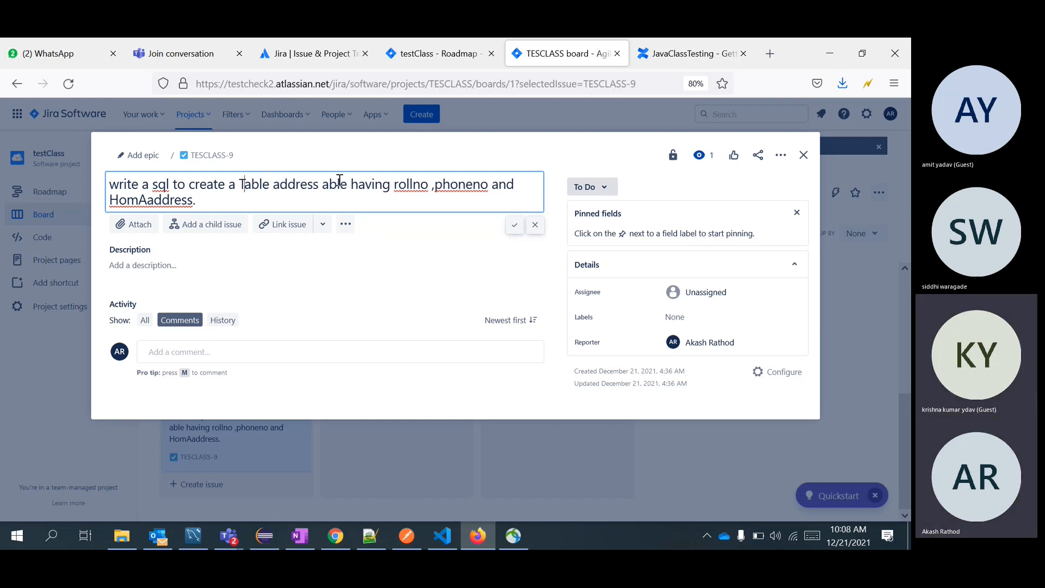
Remove the stray 'able', correct HomeAaddress and phone_no, and save the title.
{"action": "double_click", "coordinate": [307, 185]}
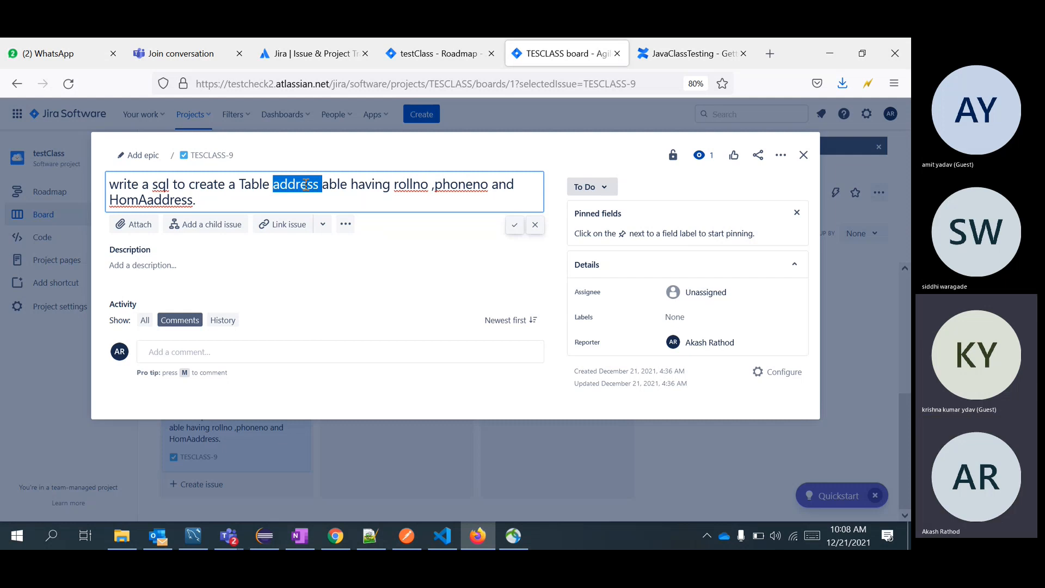
{"action": "key", "text": "ctrl+b"}
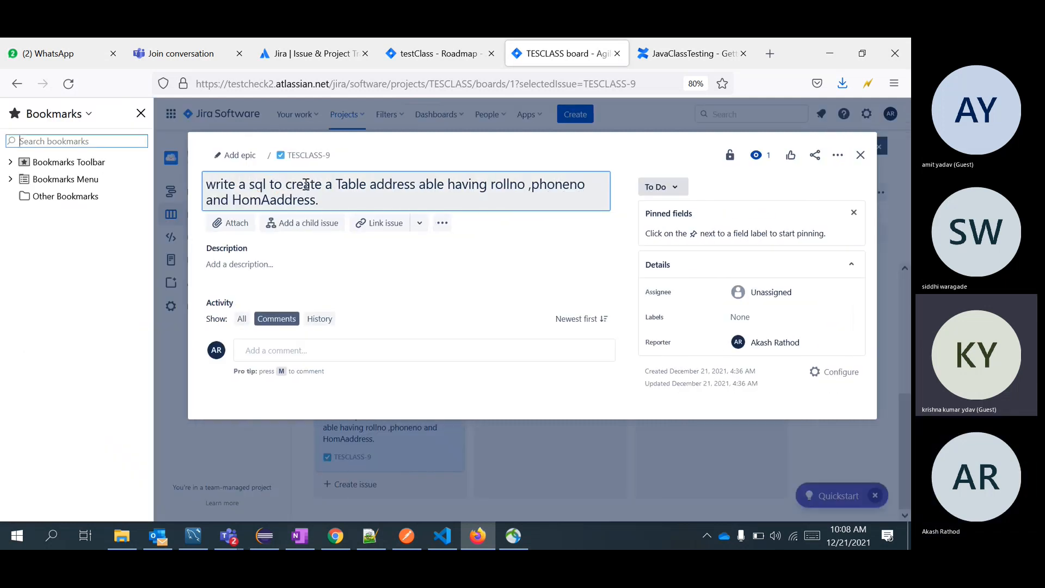
{"action": "left_click", "coordinate": [141, 113]}
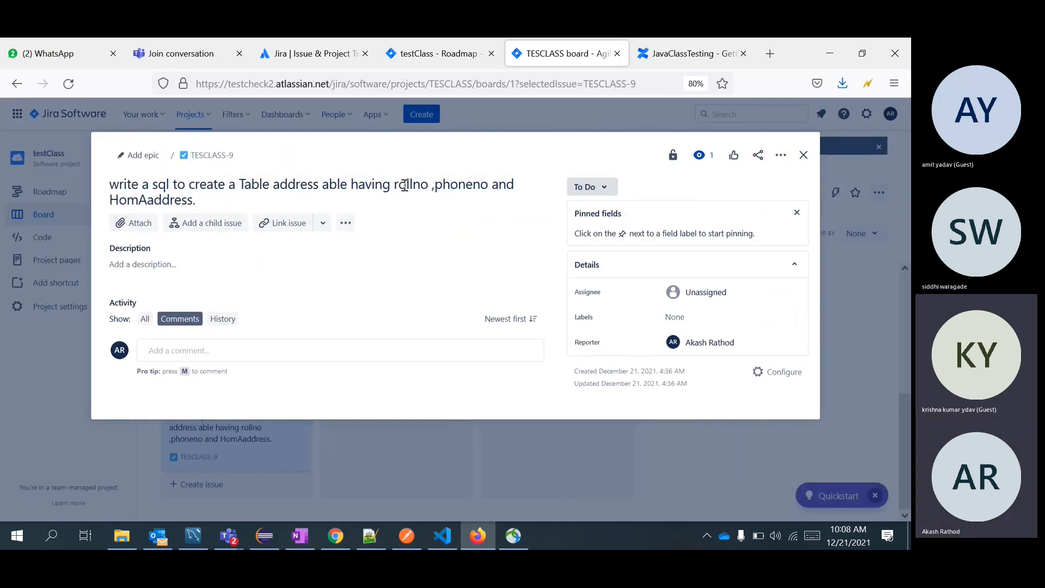
{"action": "double_click", "coordinate": [335, 185]}
{"action": "key", "text": "BackSpace"}
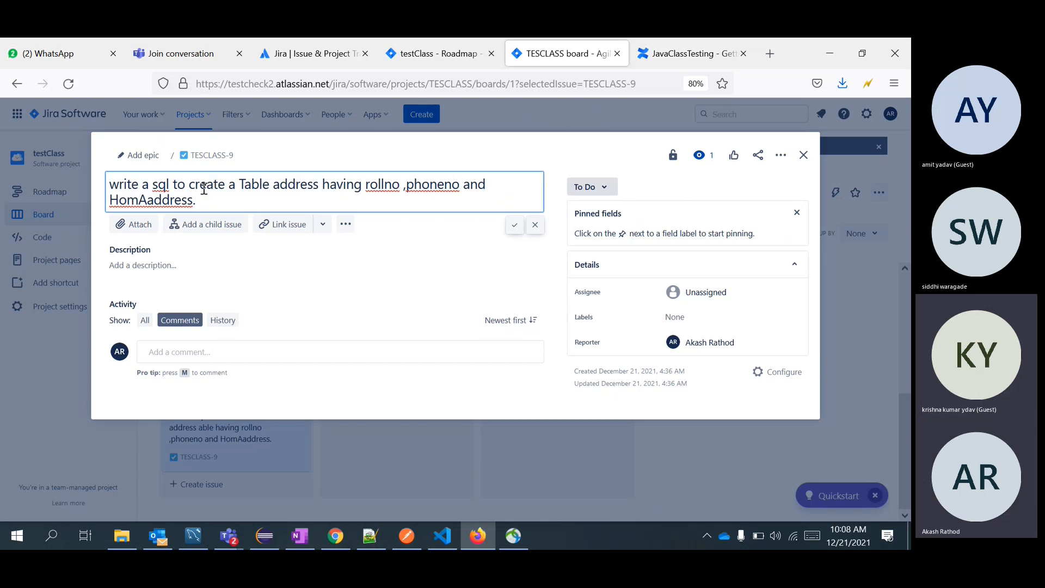
{"action": "left_click", "coordinate": [139, 202]}
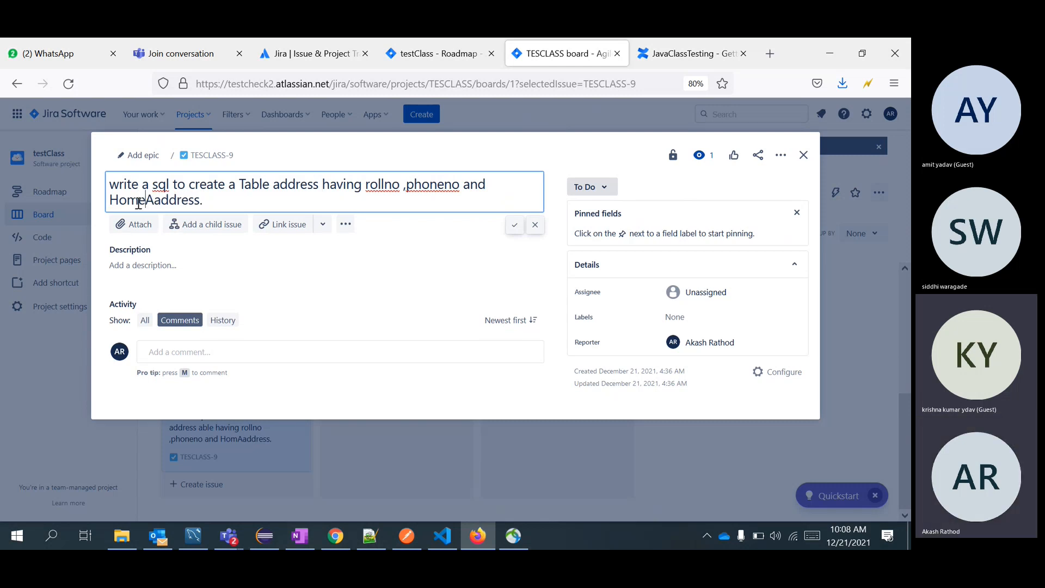
{"action": "type", "text": "e"}
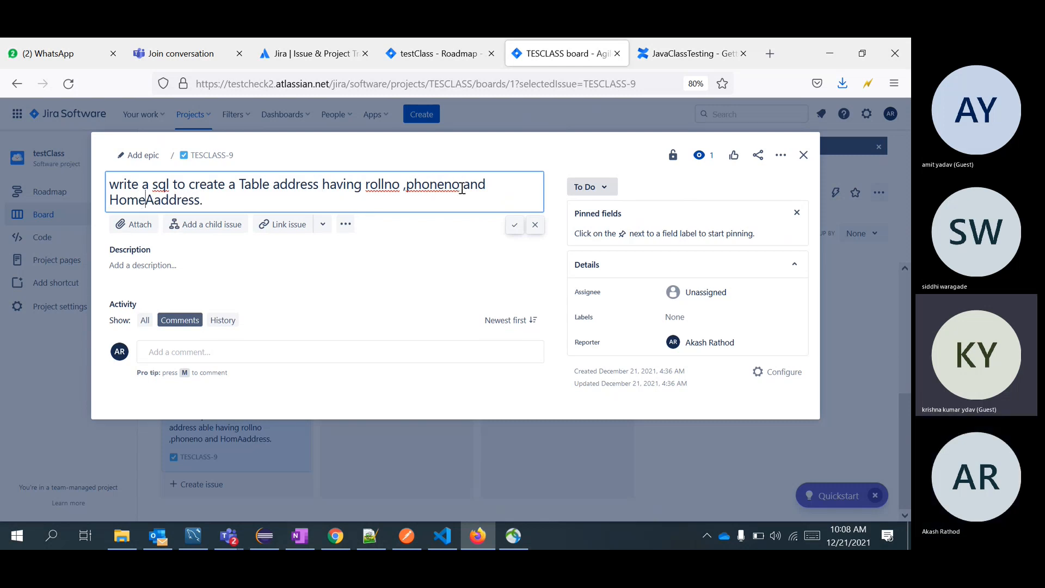
{"action": "left_click", "coordinate": [444, 185]}
{"action": "type", "text": "_"}
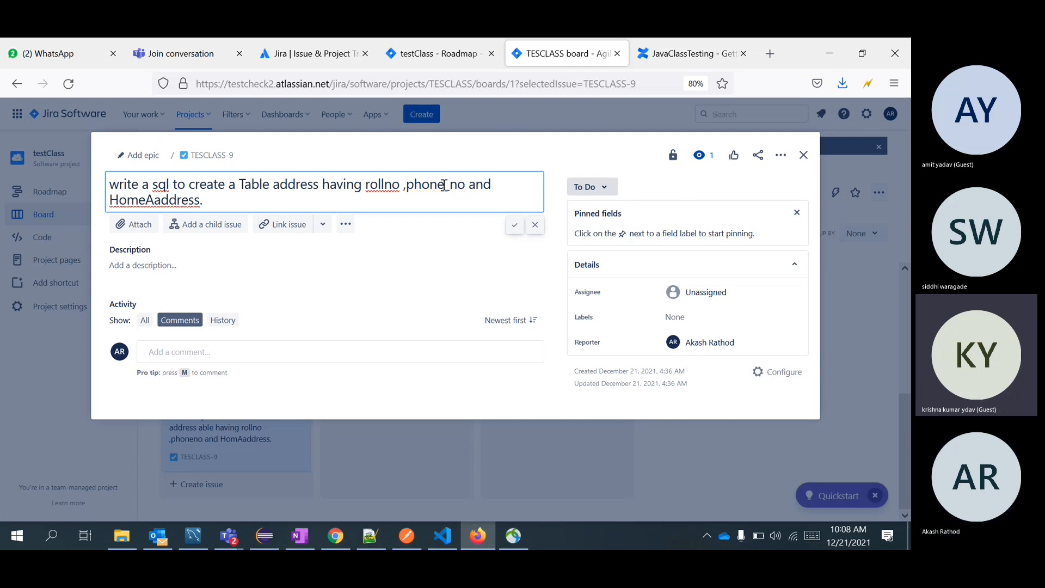
{"action": "left_click", "coordinate": [512, 225]}
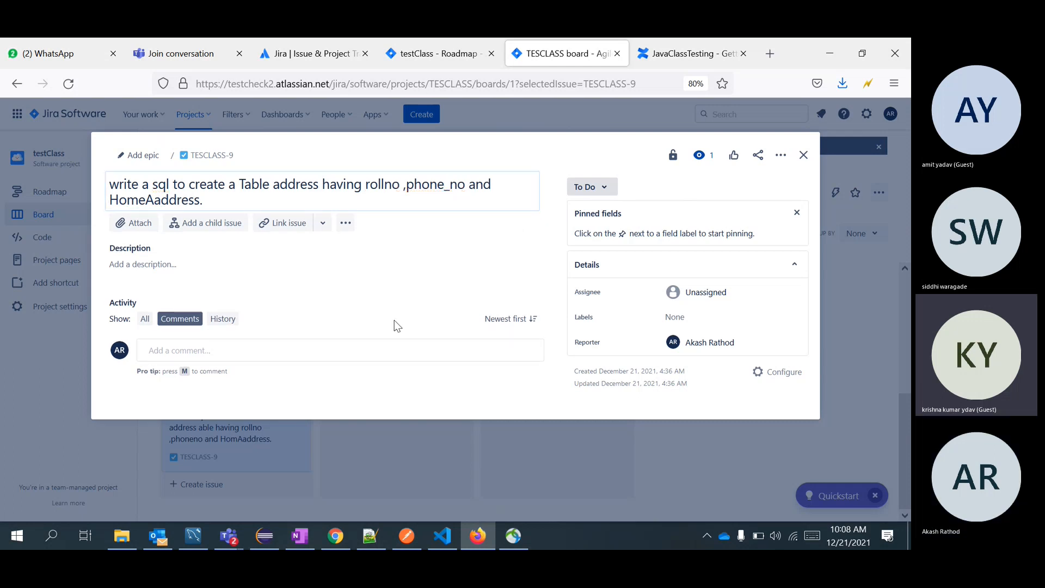
Assign TESCLASS-9 to the newly invited member and close the issue.
{"action": "left_click", "coordinate": [718, 290]}
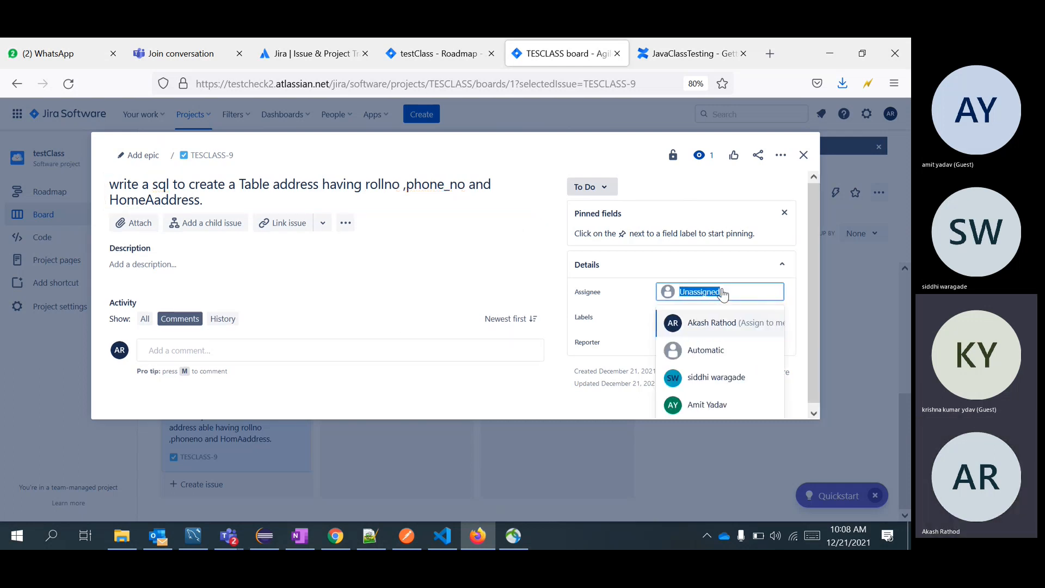
{"action": "type", "text": "kr"}
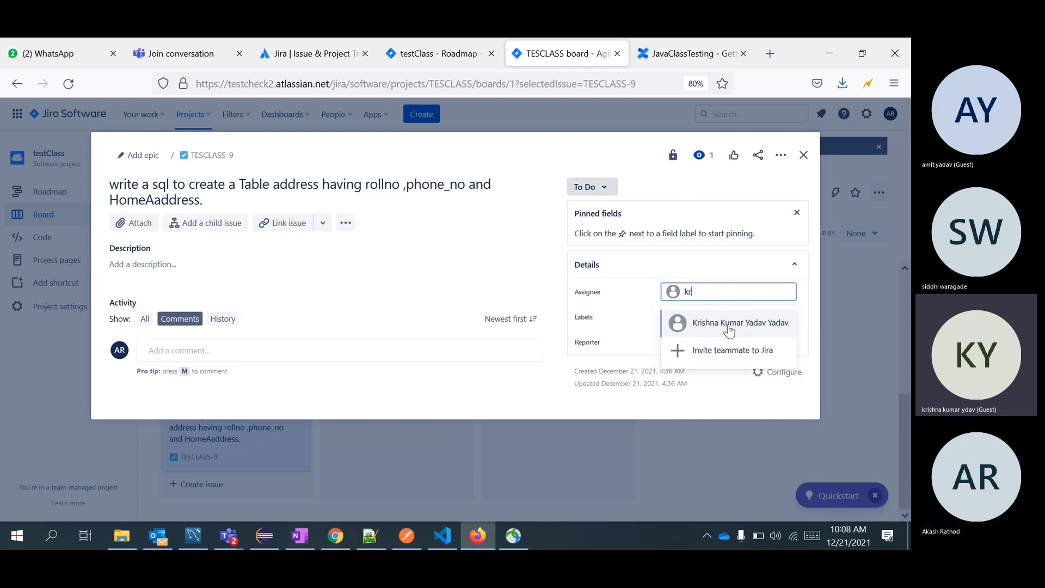
{"action": "left_click", "coordinate": [729, 326]}
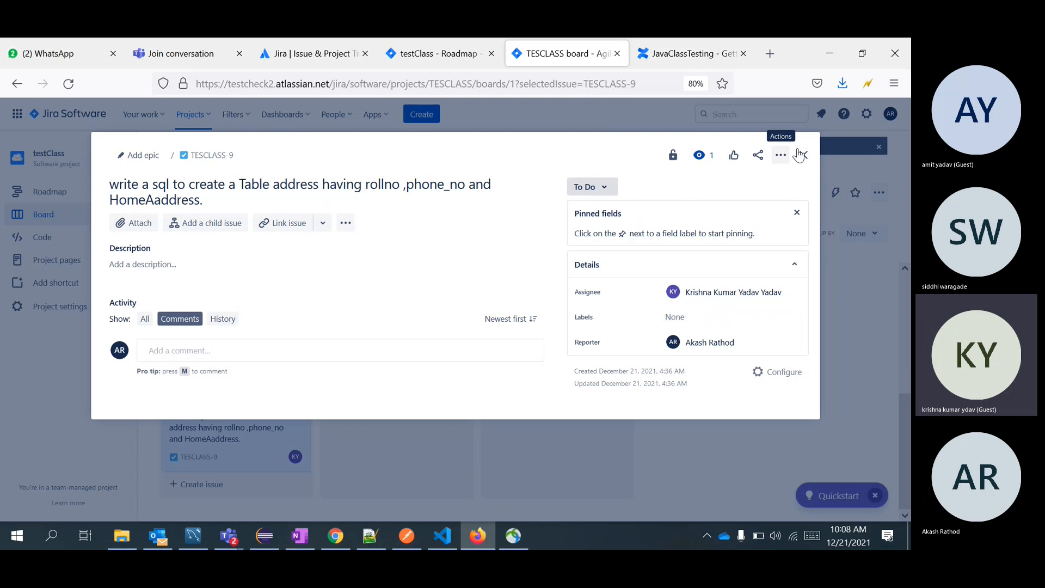
{"action": "left_click", "coordinate": [802, 156]}
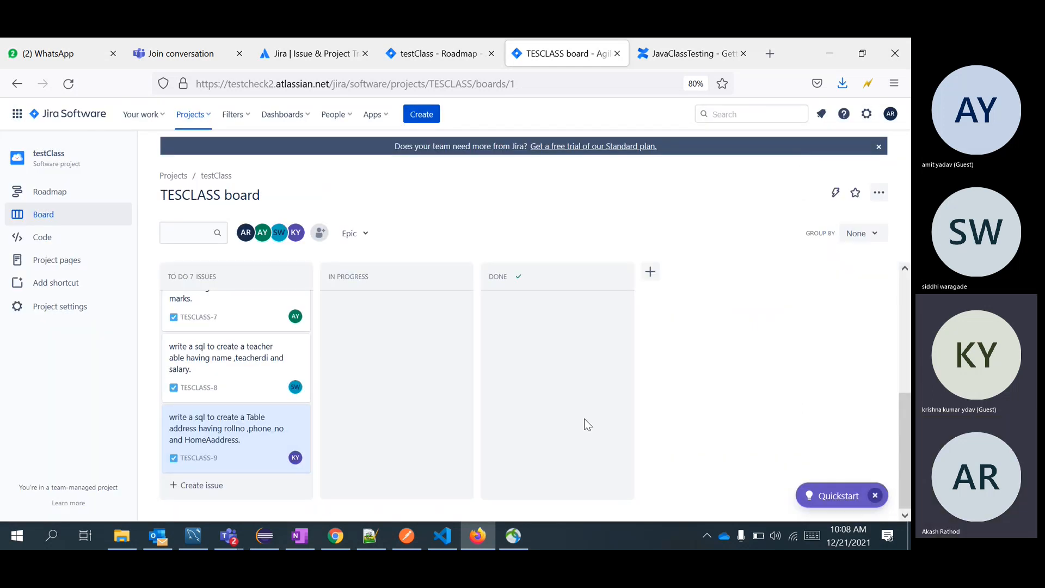
Dismiss the Standard-plan trial banner and scroll through the seven To Do issues.
{"action": "scroll", "coordinate": [586, 424], "scroll_direction": "up", "scroll_amount": 5}
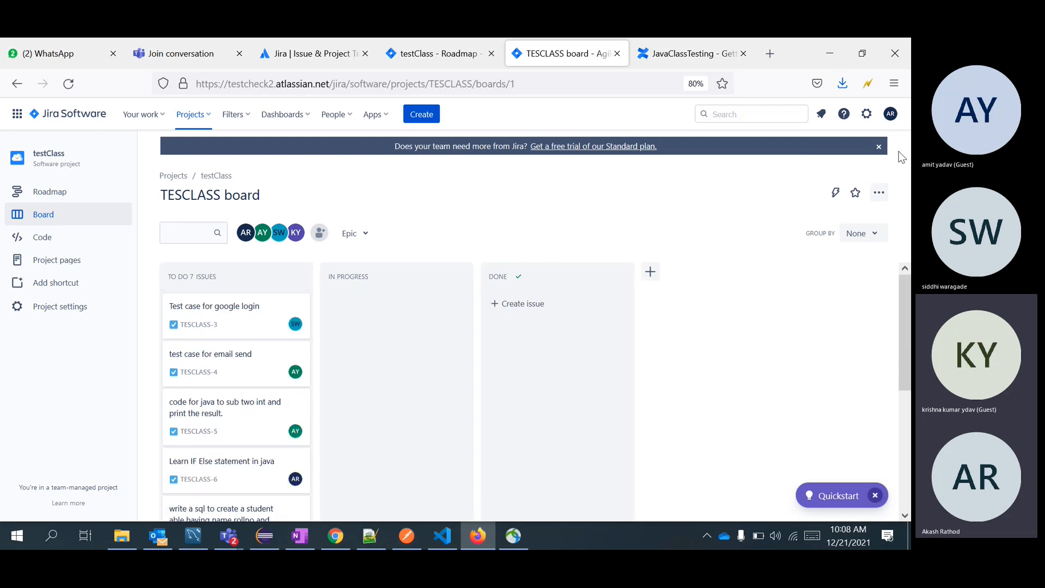
{"action": "left_click", "coordinate": [880, 147]}
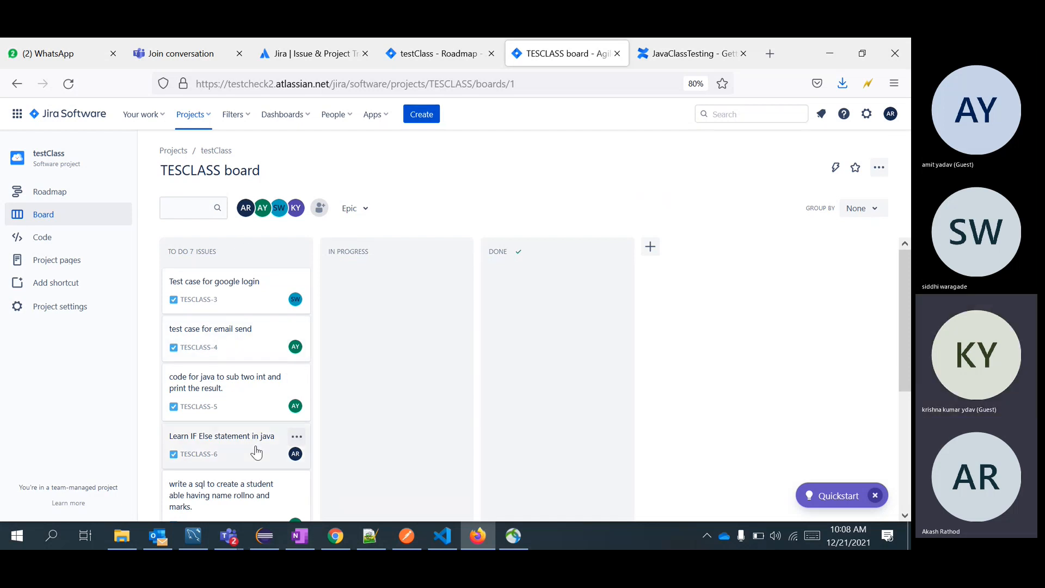
{"action": "scroll", "coordinate": [226, 435], "scroll_direction": "down", "scroll_amount": 4}
{"action": "scroll", "coordinate": [224, 430], "scroll_direction": "up", "scroll_amount": 4}
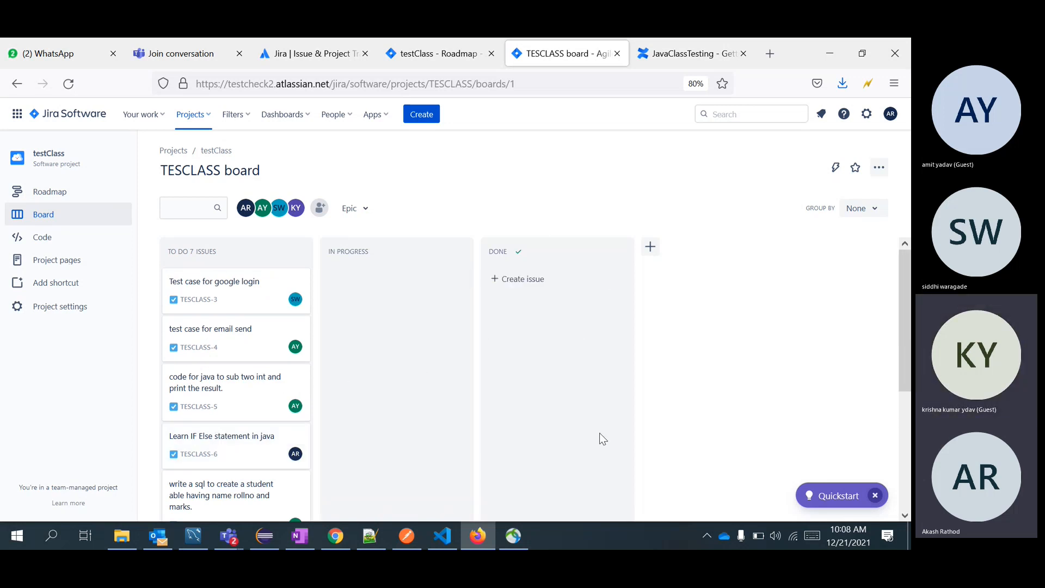
{"action": "scroll", "coordinate": [827, 319], "scroll_direction": "down", "scroll_amount": 3}
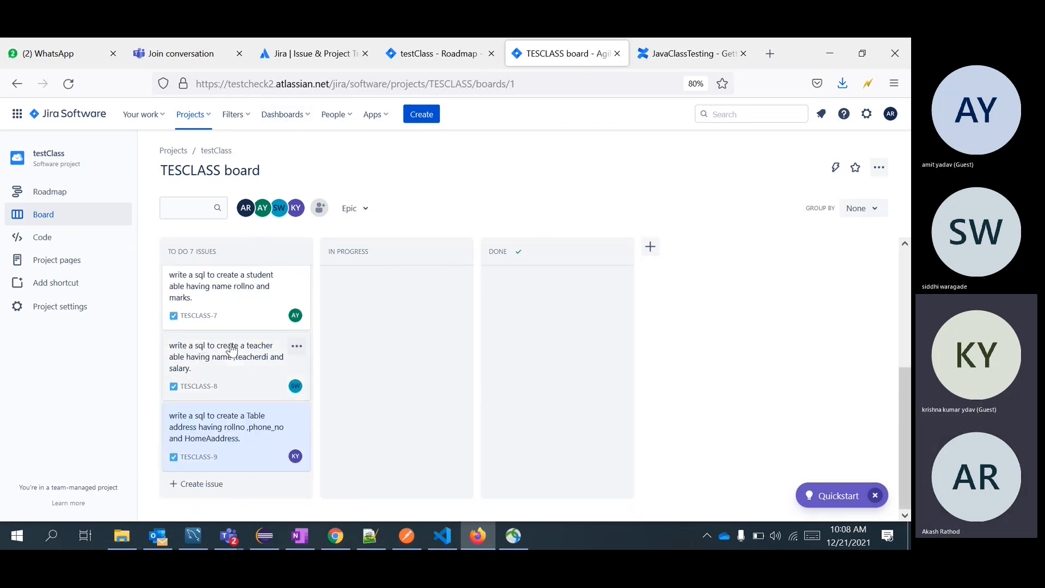
In the Teams meeting, check the shared board link in the chat, then minimise the meeting window.
{"action": "mouse_move", "coordinate": [231, 540]}
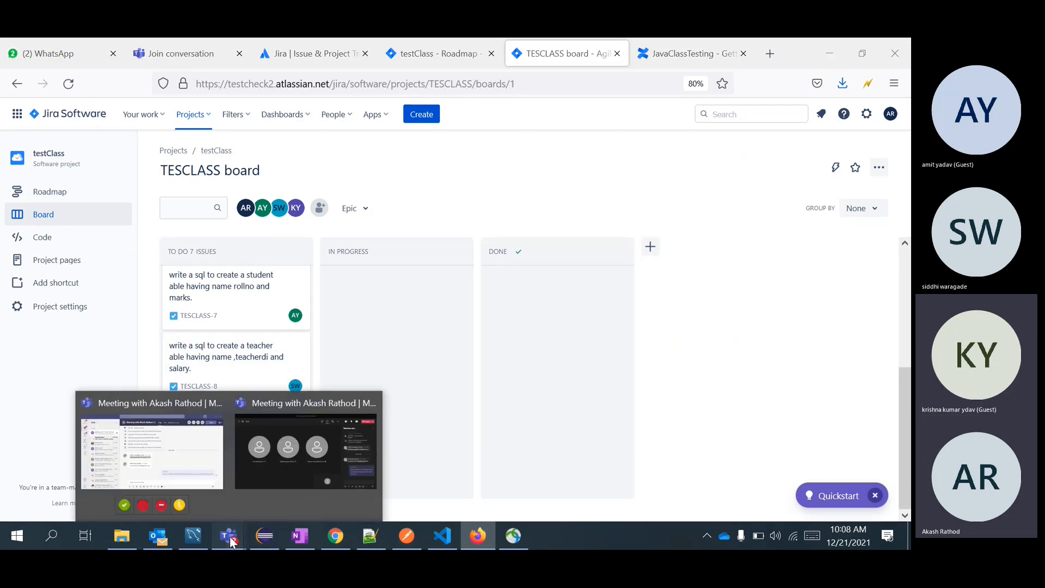
{"action": "left_click", "coordinate": [328, 405]}
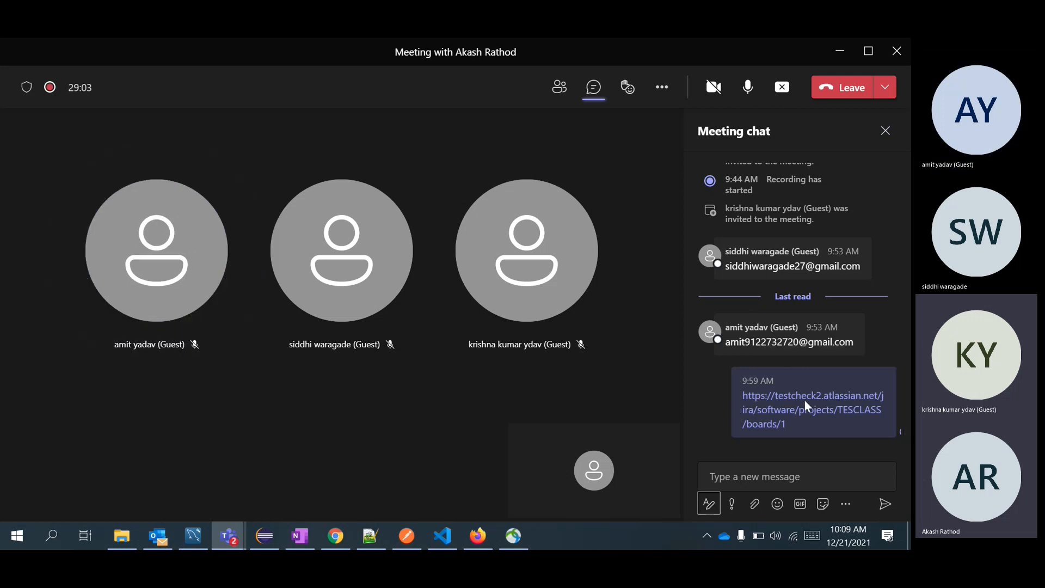
{"action": "left_click_drag", "start_coordinate": [777, 422], "coordinate": [729, 387]}
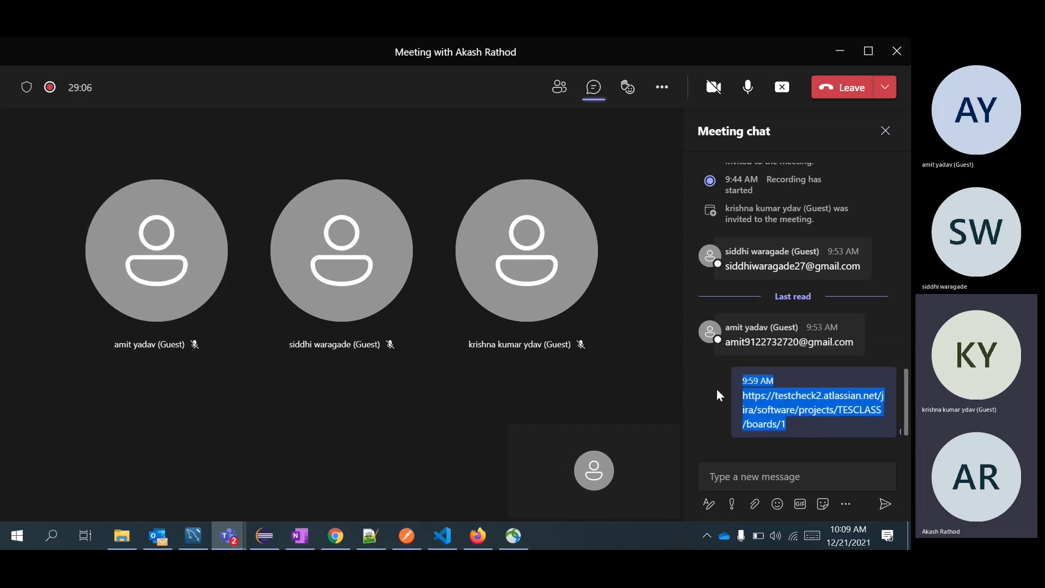
{"action": "left_click", "coordinate": [716, 403]}
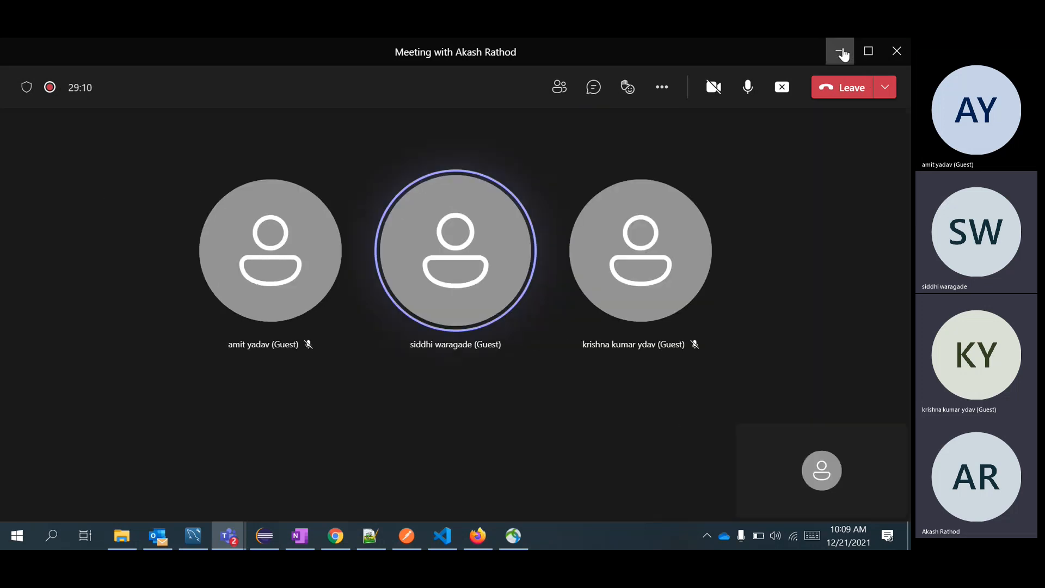
{"action": "left_click", "coordinate": [840, 52]}
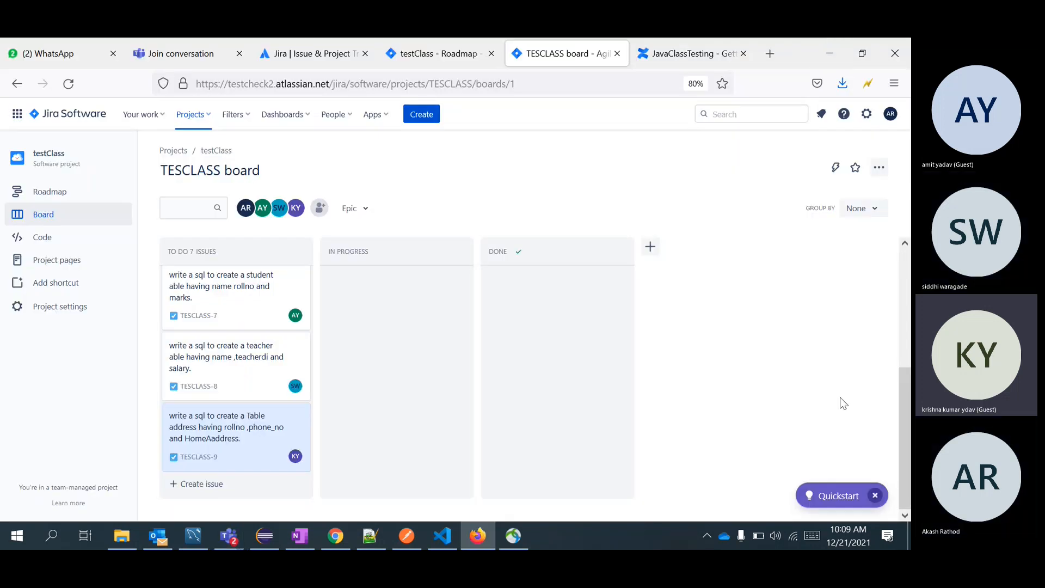
View the TESCLASS-8 issue details, return to the board, then switch to the Eclipse FirstJava workspace.
{"action": "left_click", "coordinate": [229, 362]}
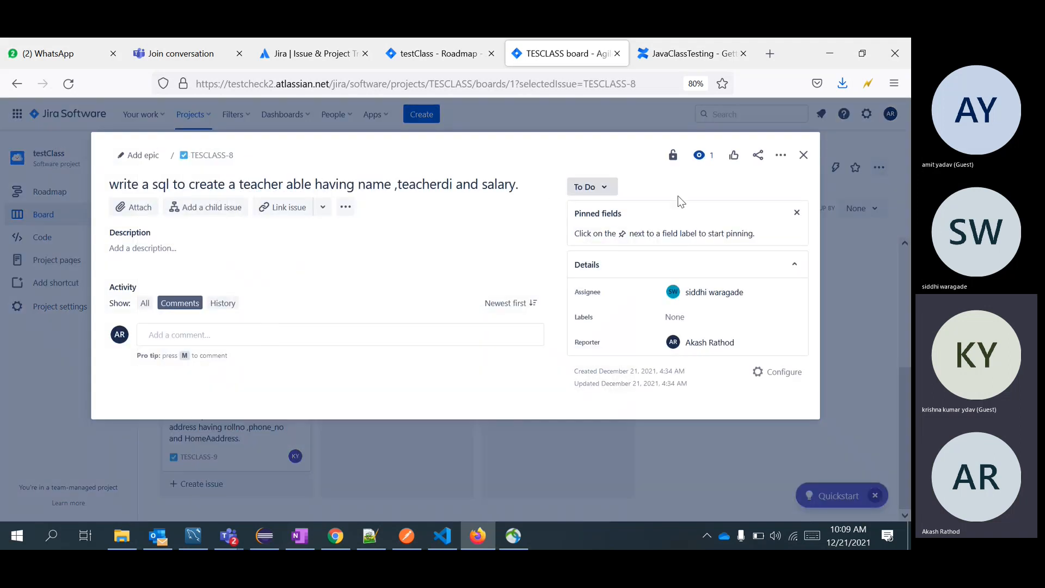
{"action": "left_click", "coordinate": [803, 155]}
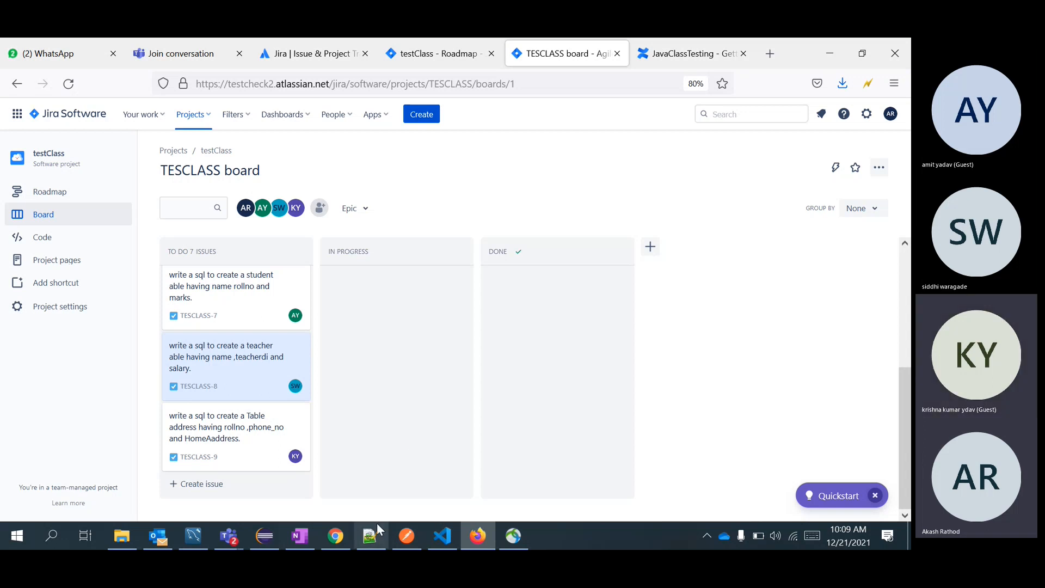
{"action": "mouse_move", "coordinate": [264, 539]}
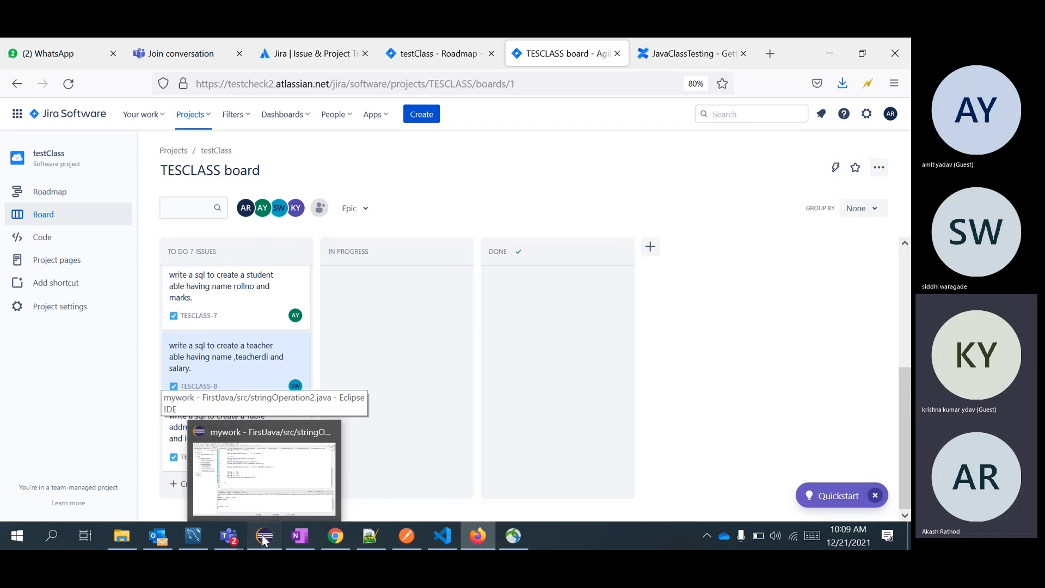
{"action": "left_click", "coordinate": [264, 538]}
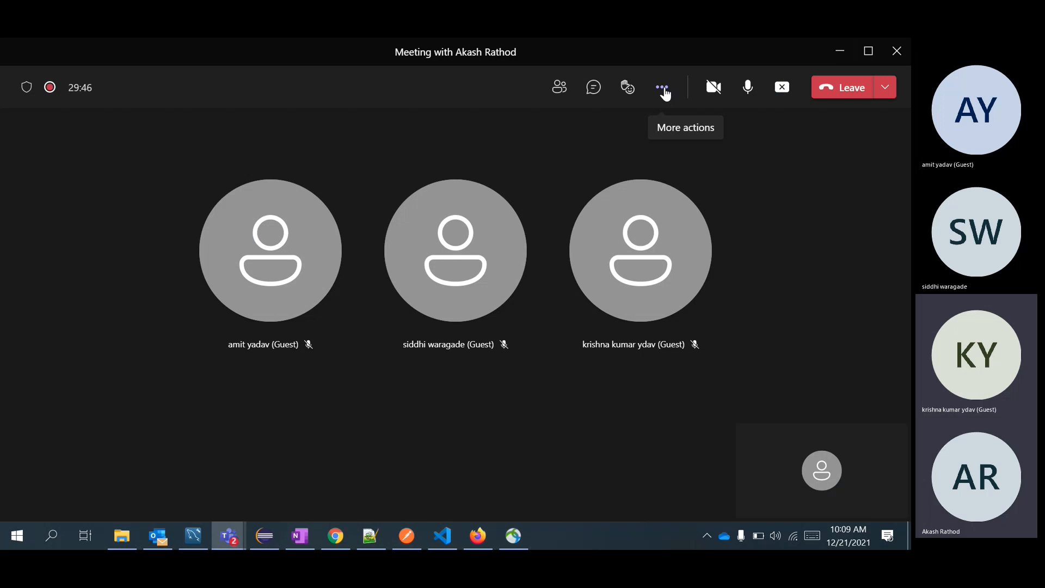
Show the Teams meeting's More actions list containing the Stop recording option.
{"action": "left_click", "coordinate": [663, 90]}
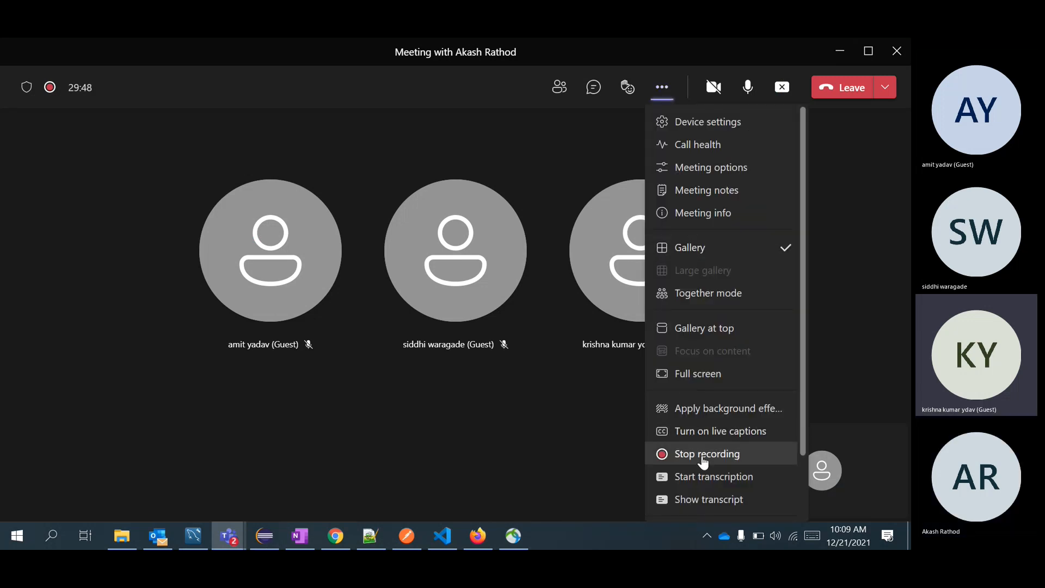